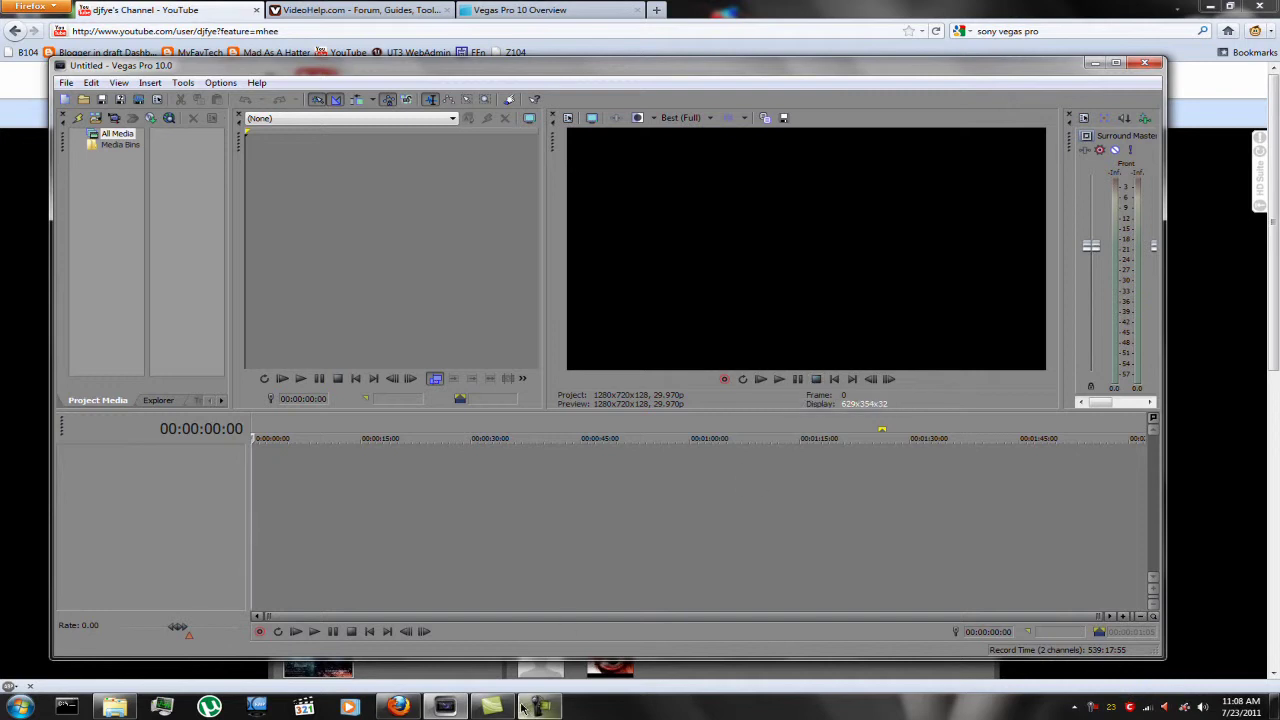
left_click(115, 707)
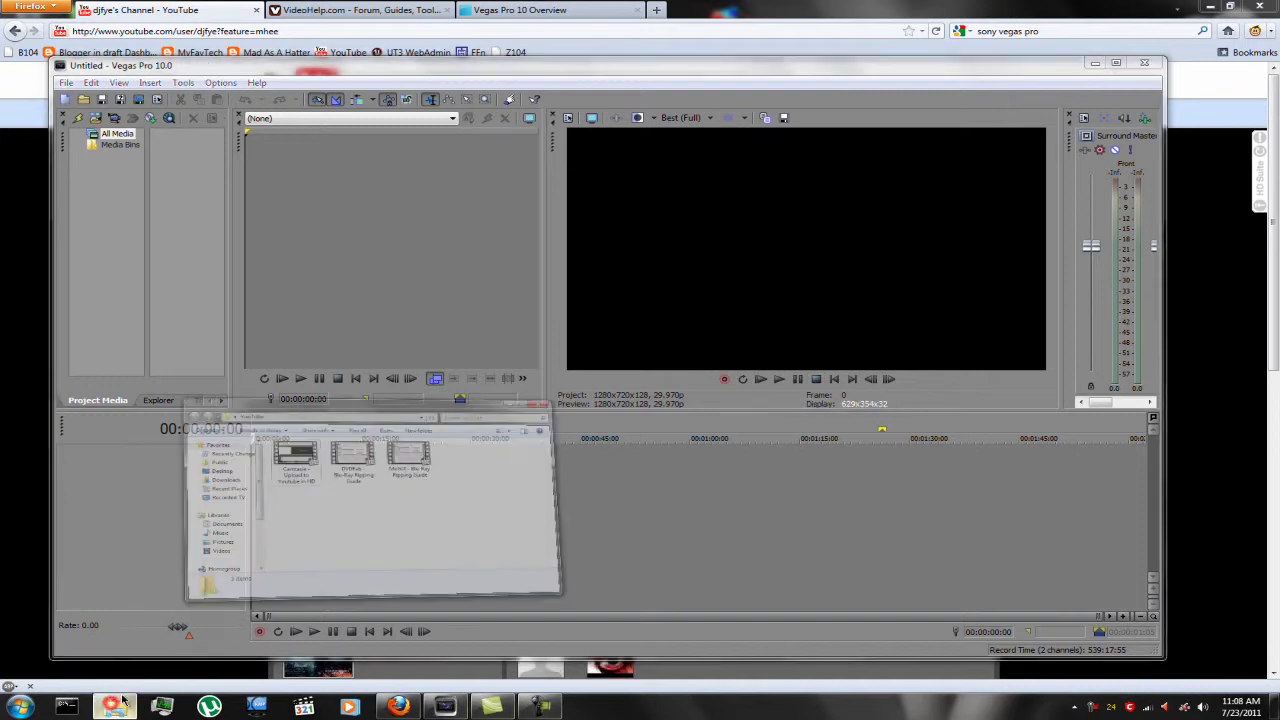
left_click(767, 221)
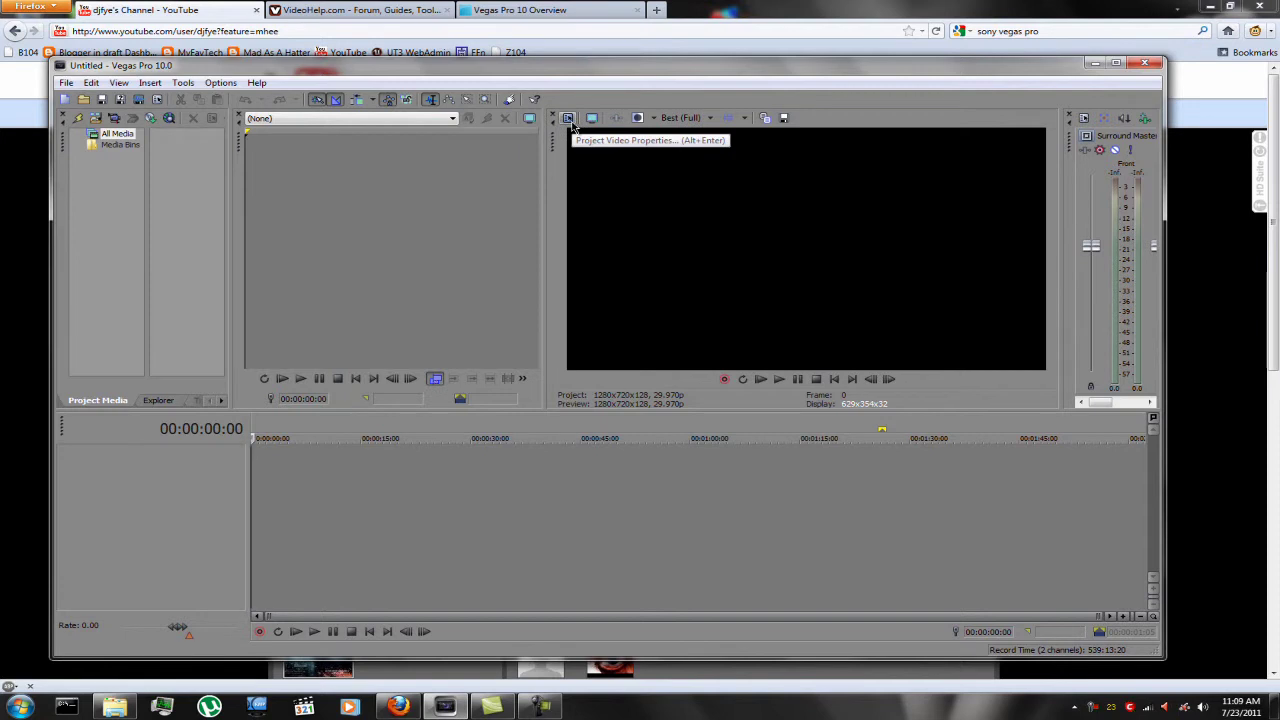
Open the project properties and examine the available video templates, including HDV 720-30p (1280x720, 29.970 fps)
left_click(68, 84)
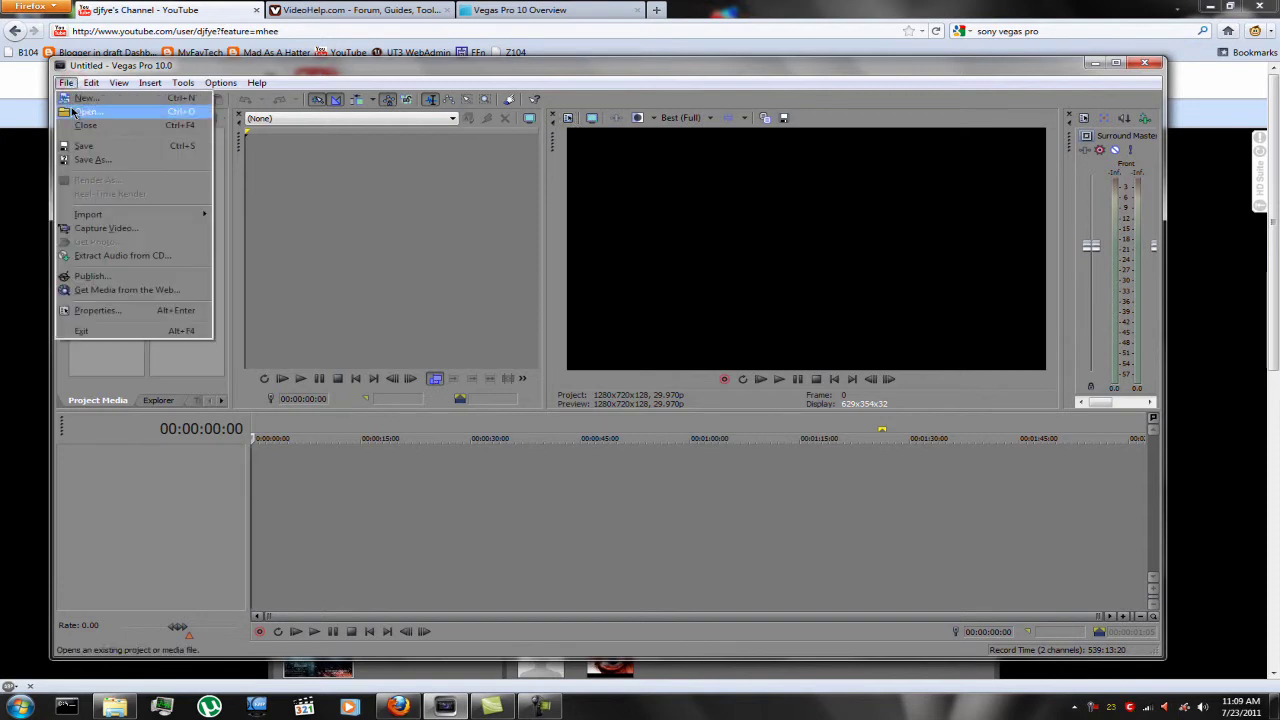
left_click(96, 311)
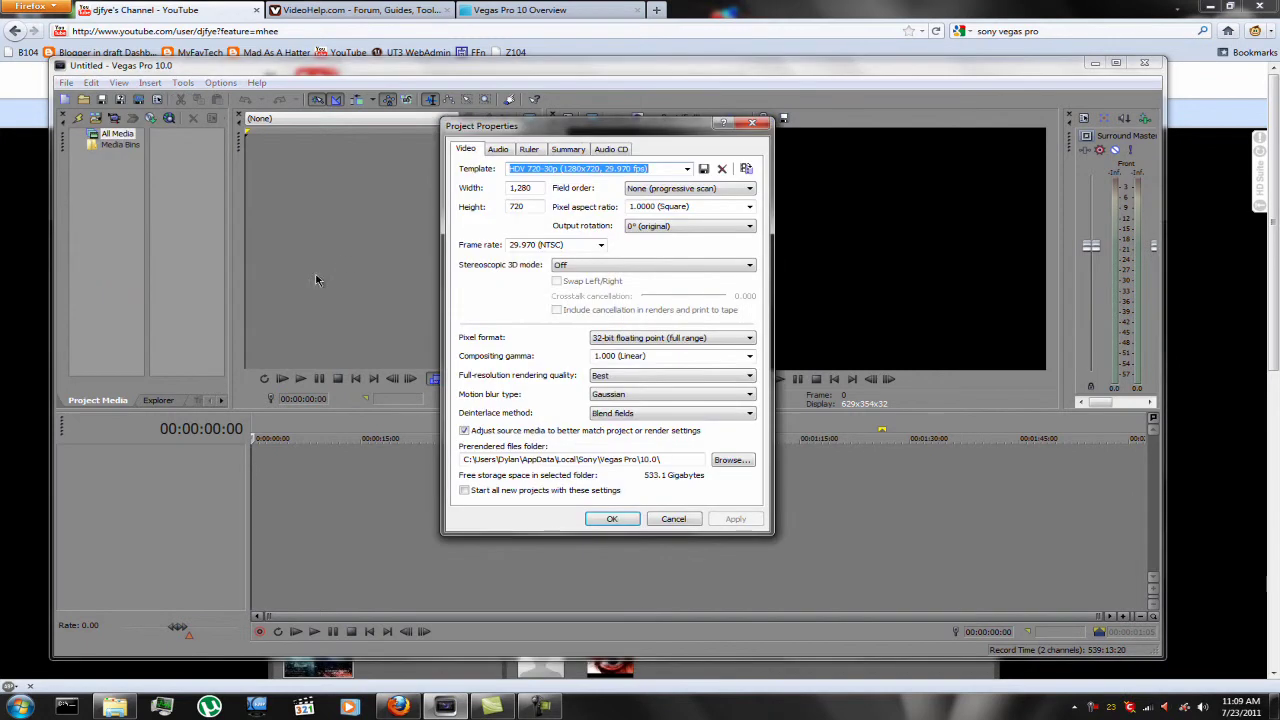
left_click(687, 169)
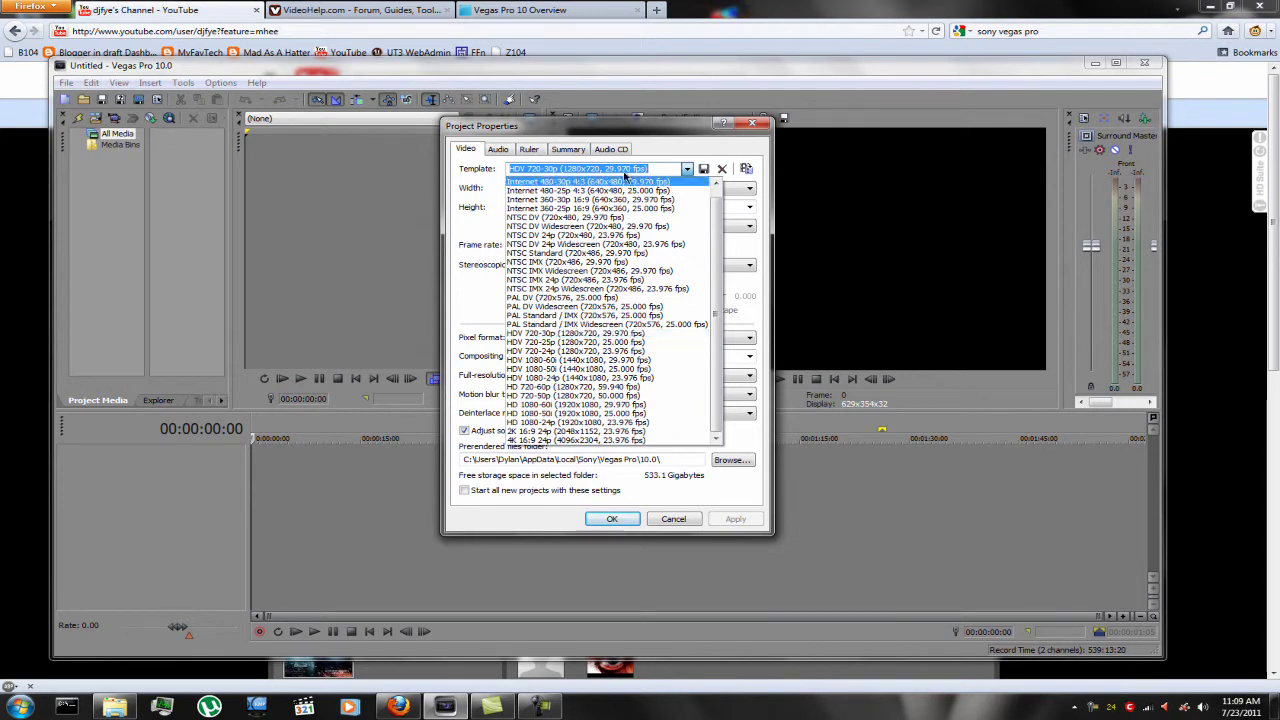
left_click(688, 167)
left_click(688, 167)
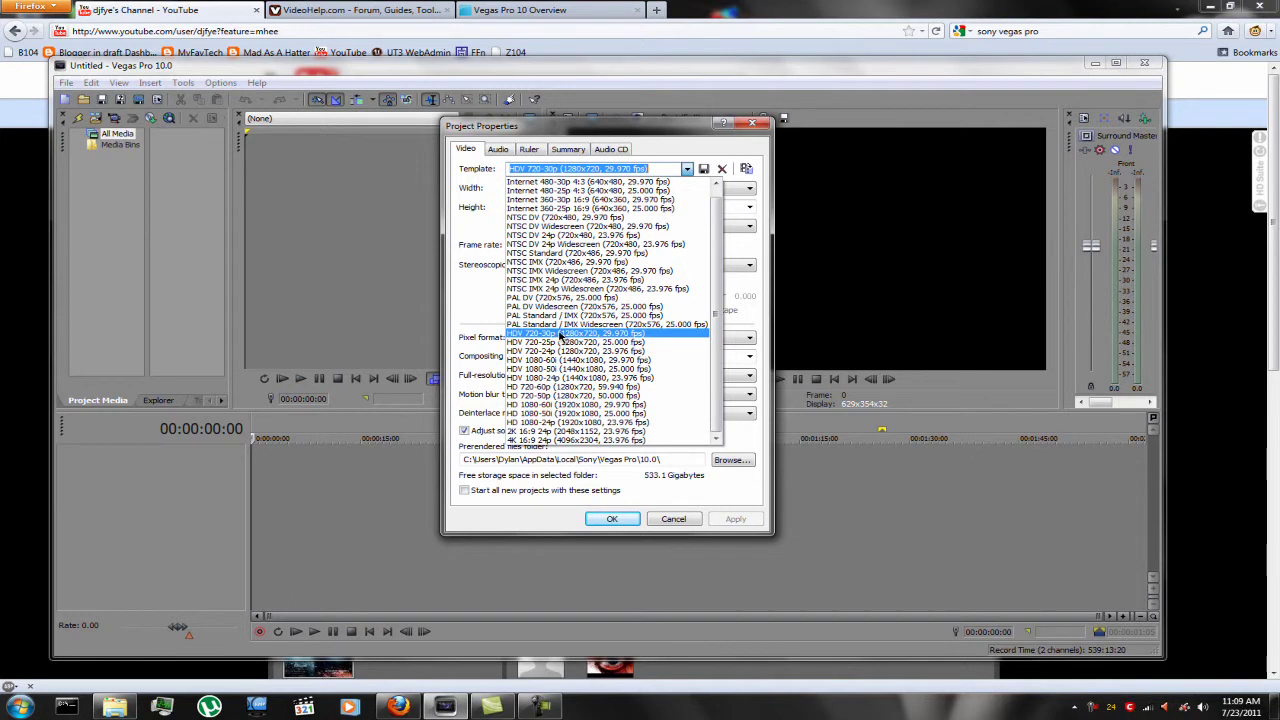
left_click(745, 486)
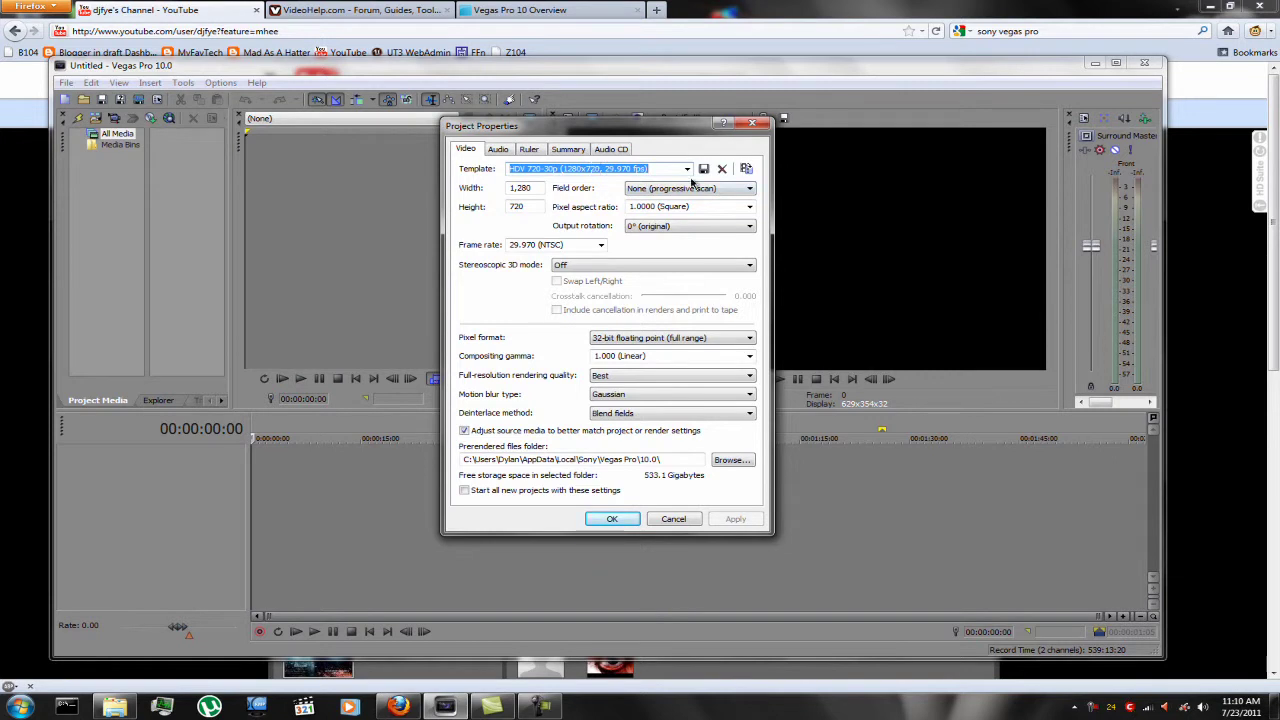
Examine the project's width, height and frame rate options in the video properties
left_click(532, 187)
left_click(530, 205)
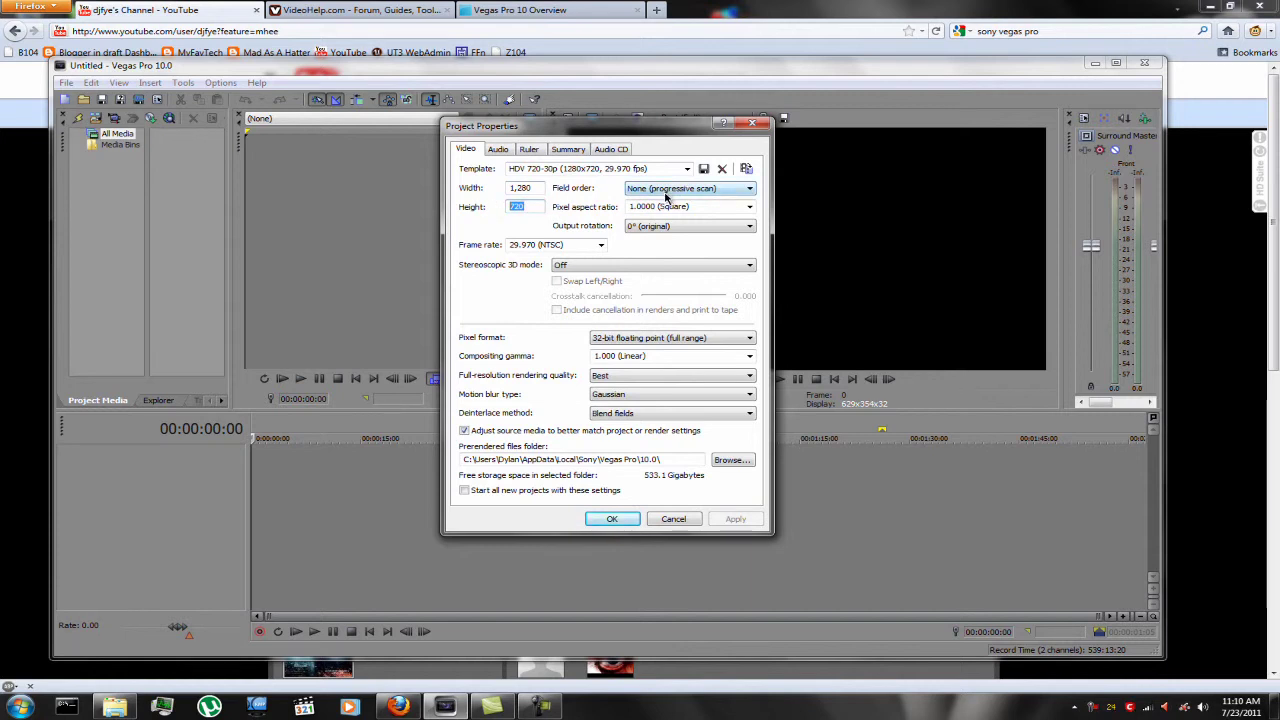
left_click(601, 245)
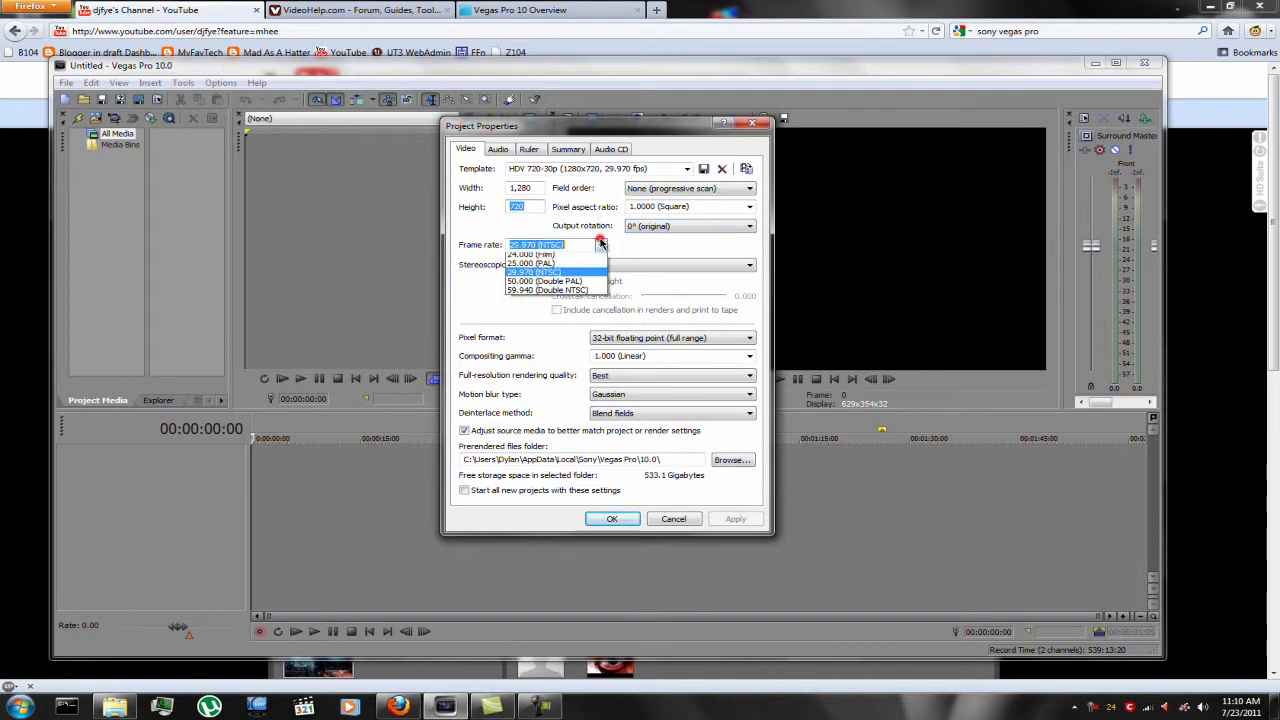
left_click(602, 245)
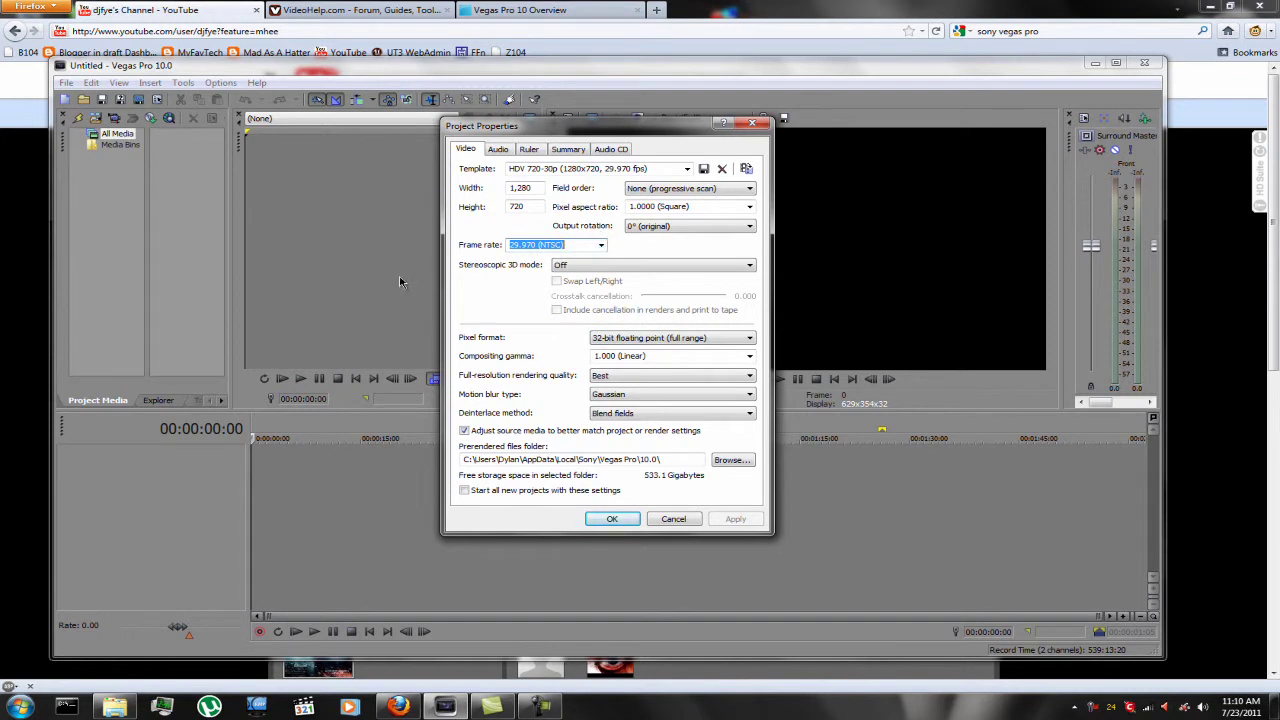
Examine the pixel format, compositing gamma, deinterlace method and source media adjustment settings of the project
left_click(642, 338)
left_click(642, 338)
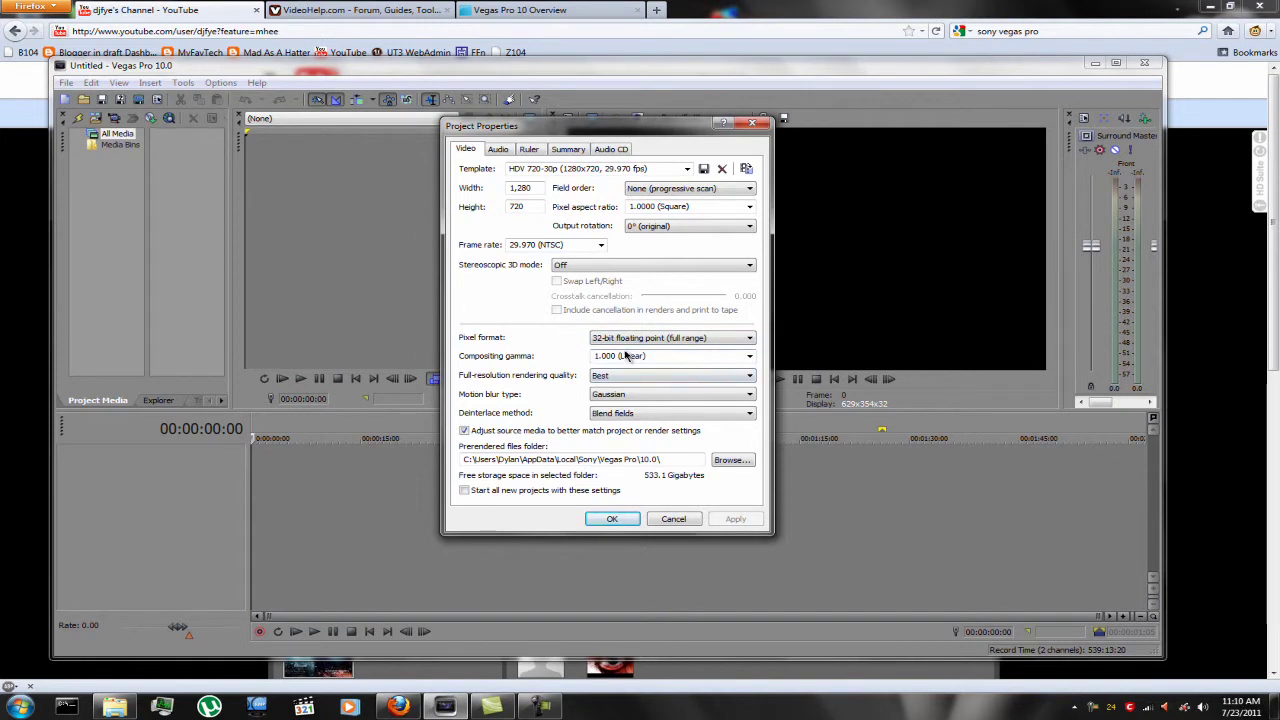
left_click(752, 358)
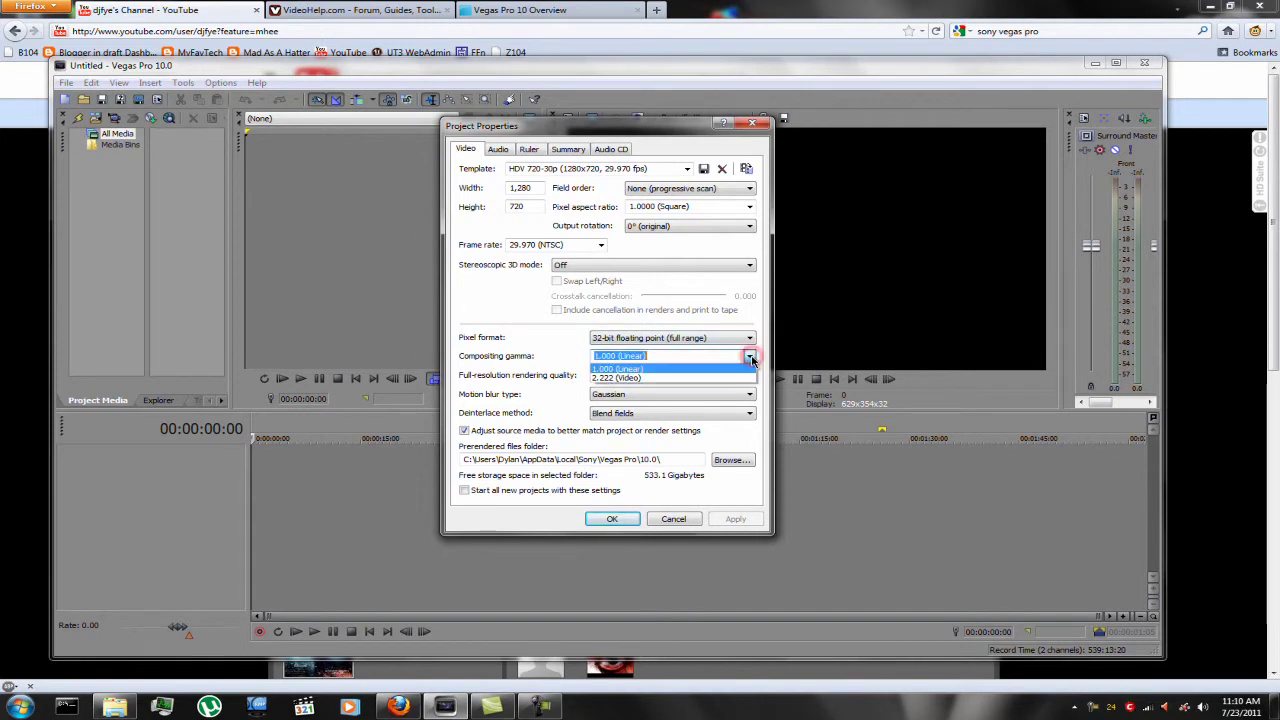
left_click(752, 358)
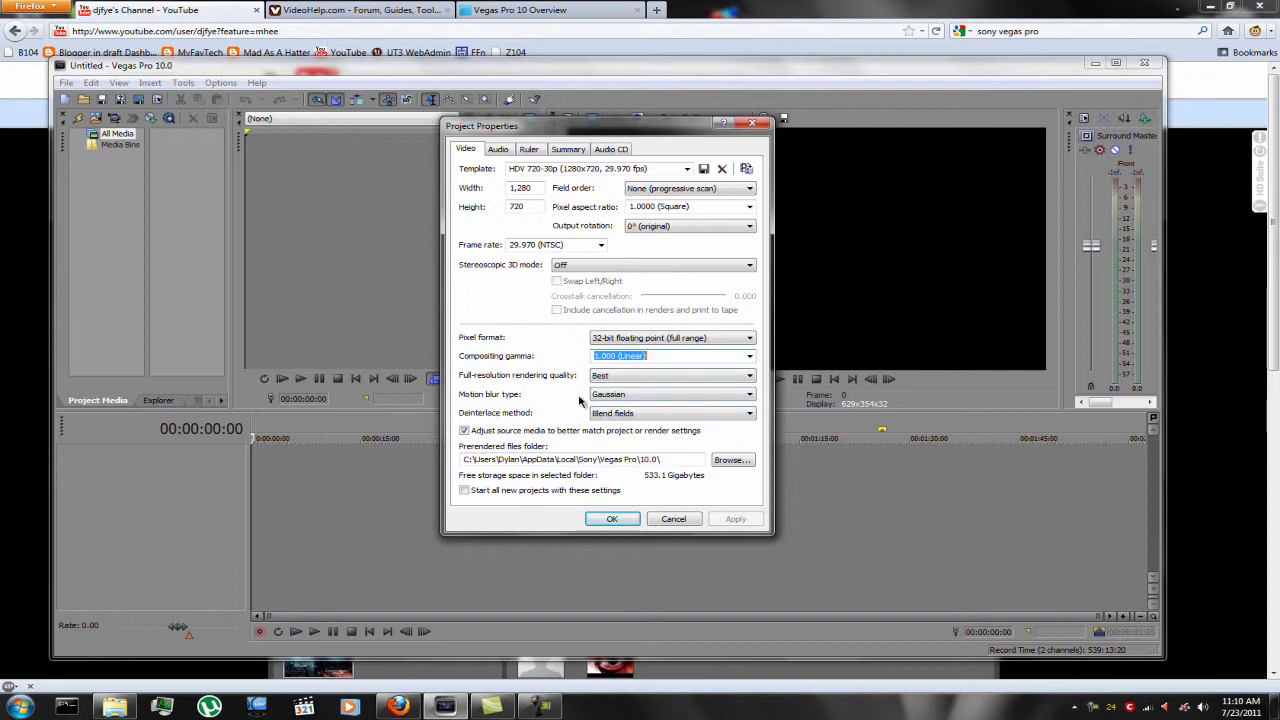
left_click(464, 431)
left_click(617, 421)
left_click(614, 433)
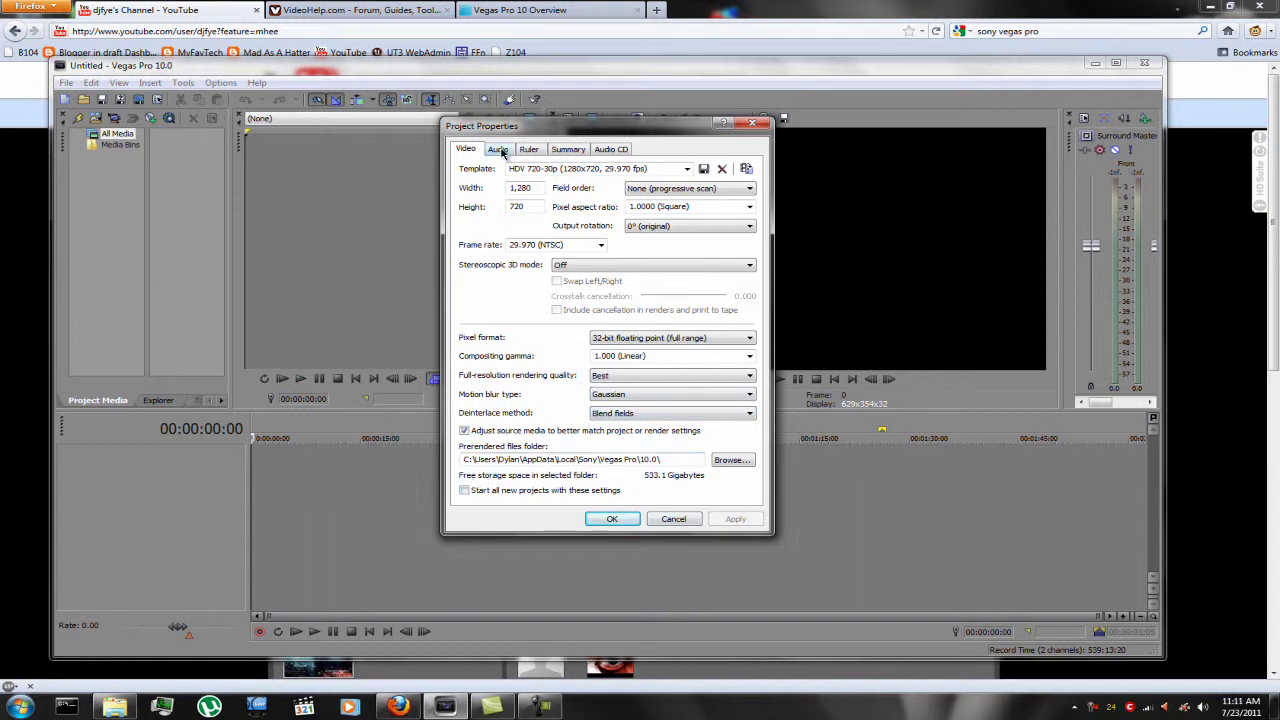
Try to save the video settings under the HDV 720-30p template name, and close the project properties without applying anything
left_click(703, 169)
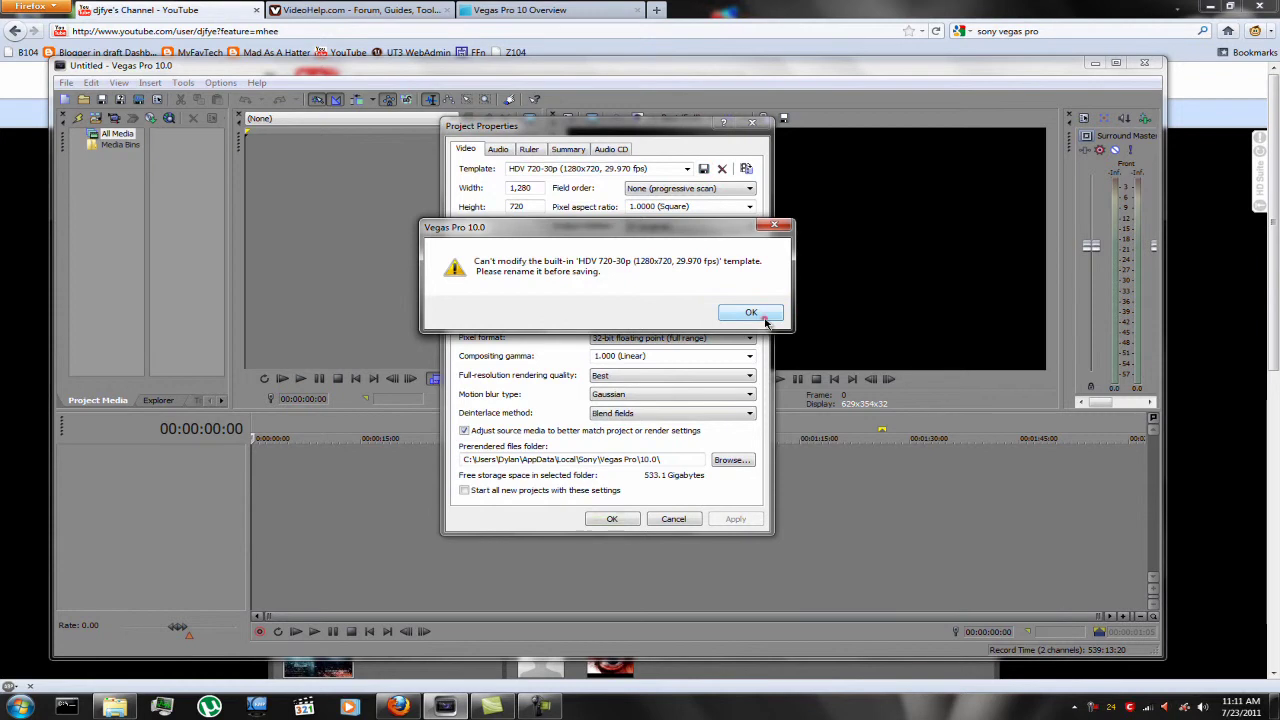
left_click(762, 315)
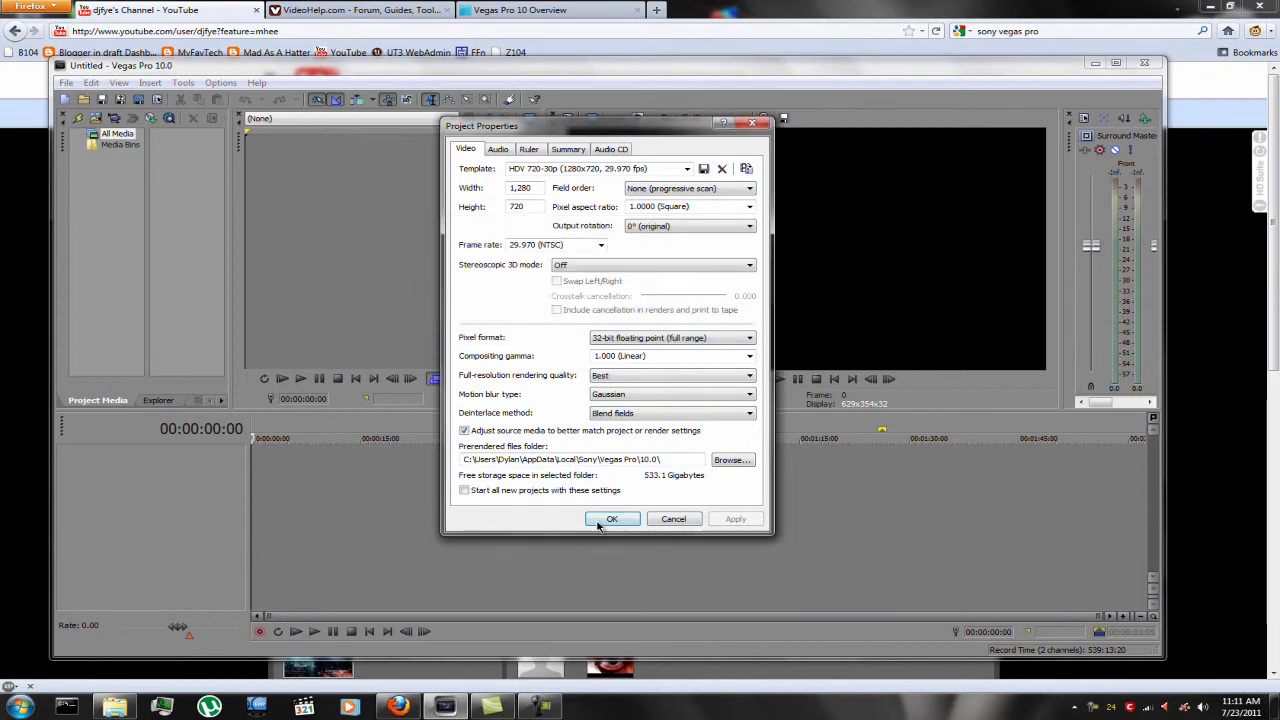
left_click(684, 519)
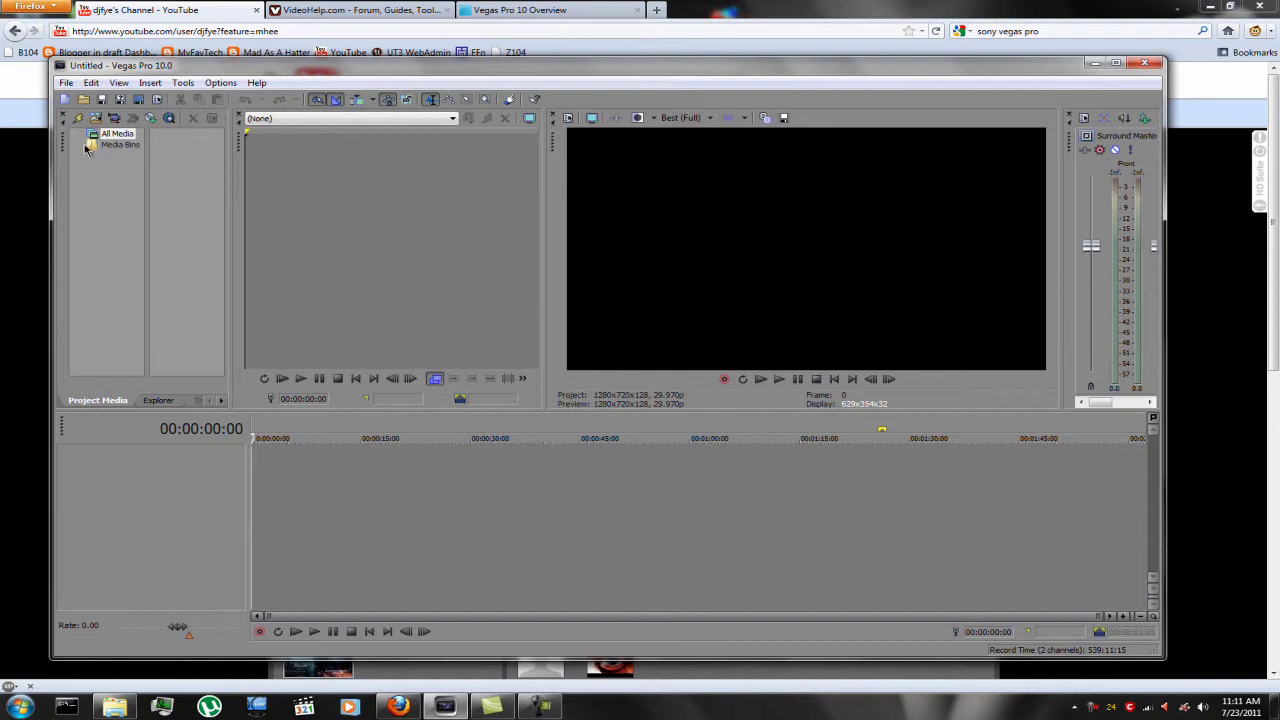
Hide the Trimmer window so the project media area widens, and briefly check the project video properties
left_click_drag(232, 165, 308, 165)
key("alt+2")
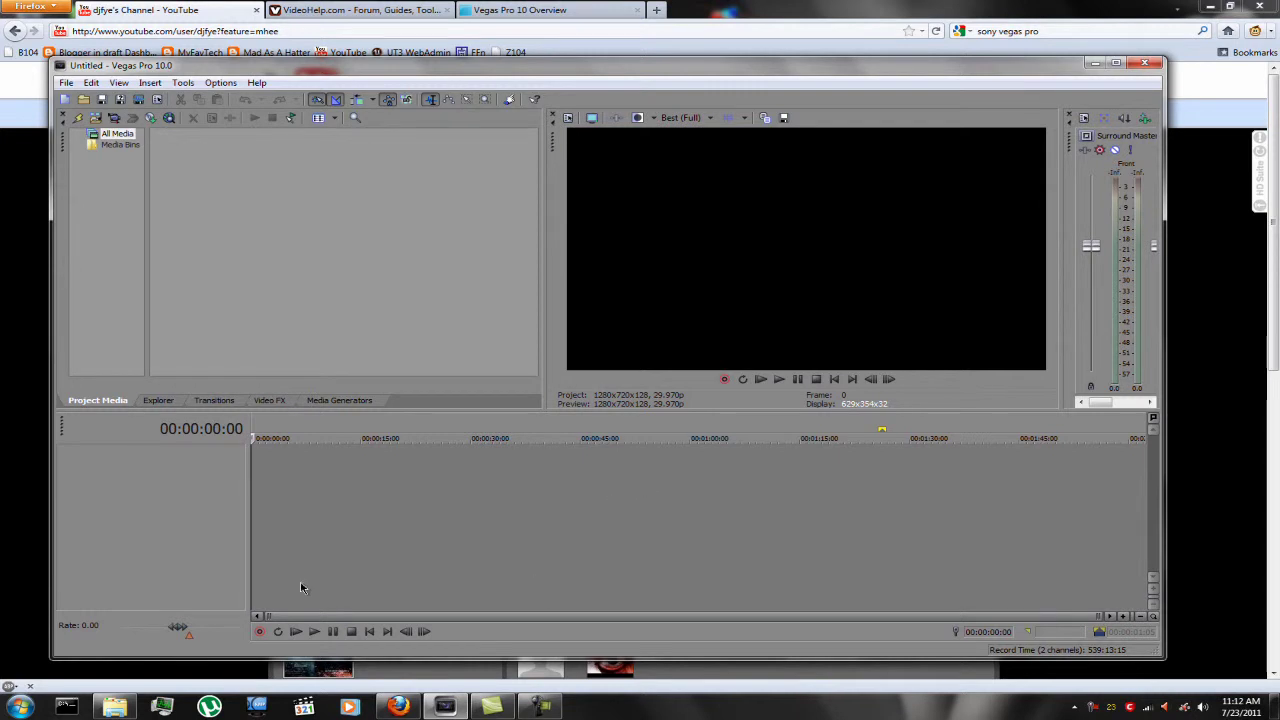
left_click(568, 117)
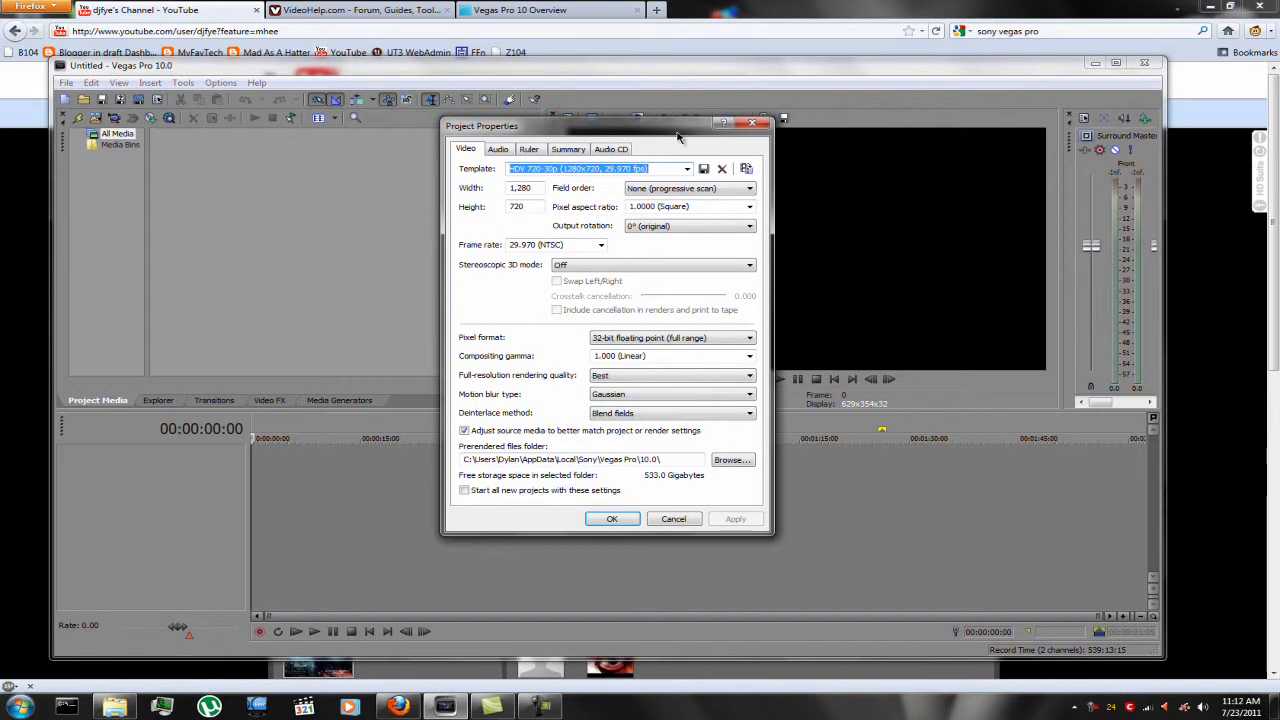
left_click(752, 123)
Add the video "Camtasia - Upload to Youtube in HD" from the YouTube folder to the timeline and minimize the folder window
left_click(114, 706)
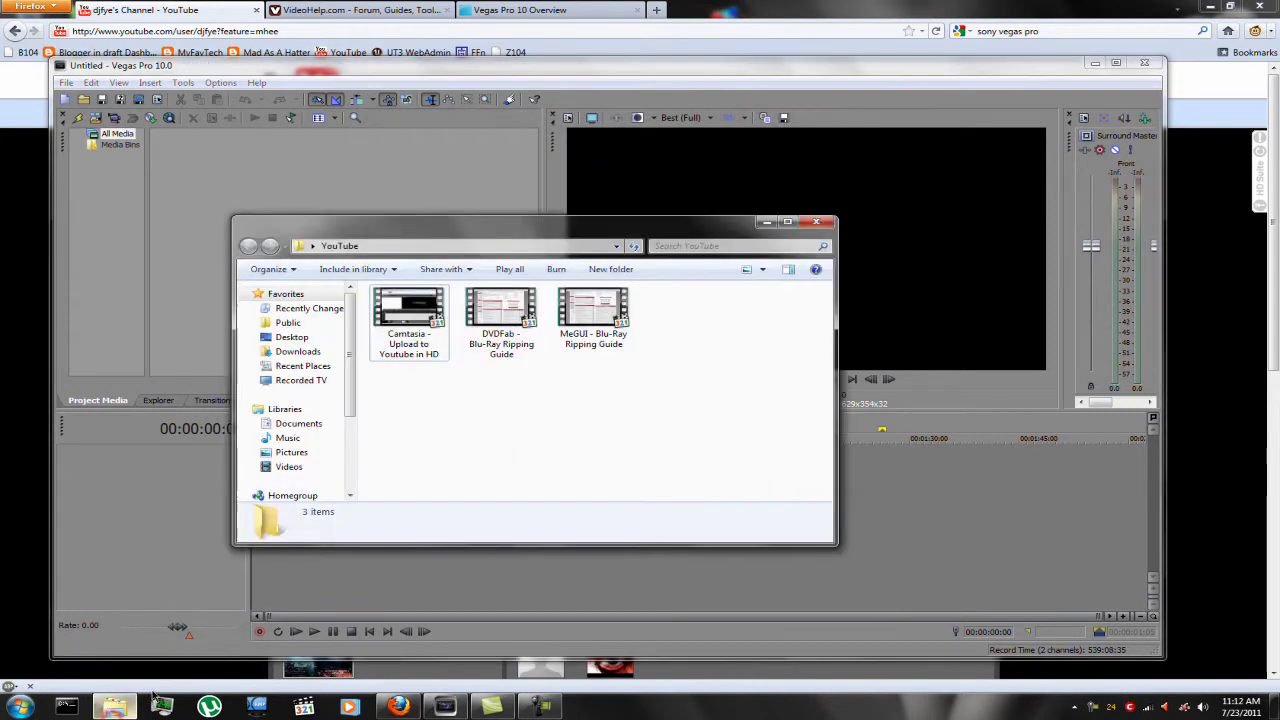
left_click(593, 318)
left_click(437, 318)
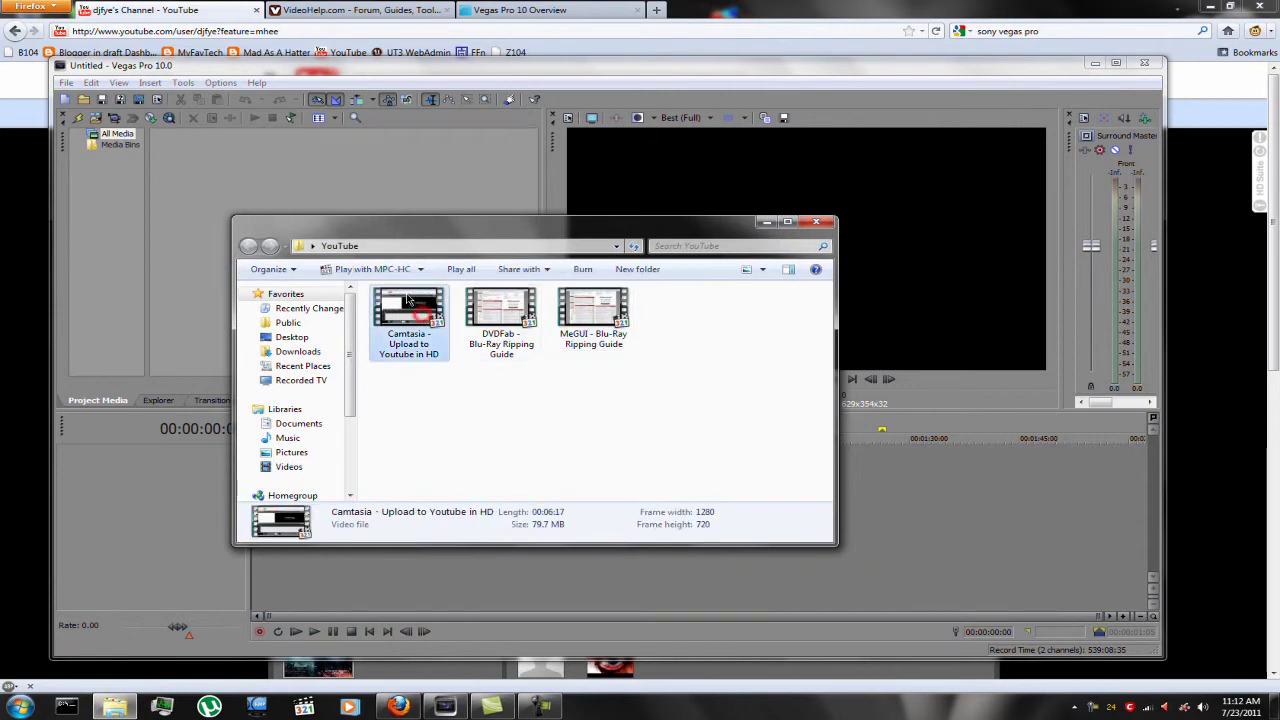
left_click_drag(412, 320, 407, 186)
left_click_drag(300, 522, 305, 592)
left_click_drag(271, 580, 256, 572)
left_click_drag(262, 572, 262, 572)
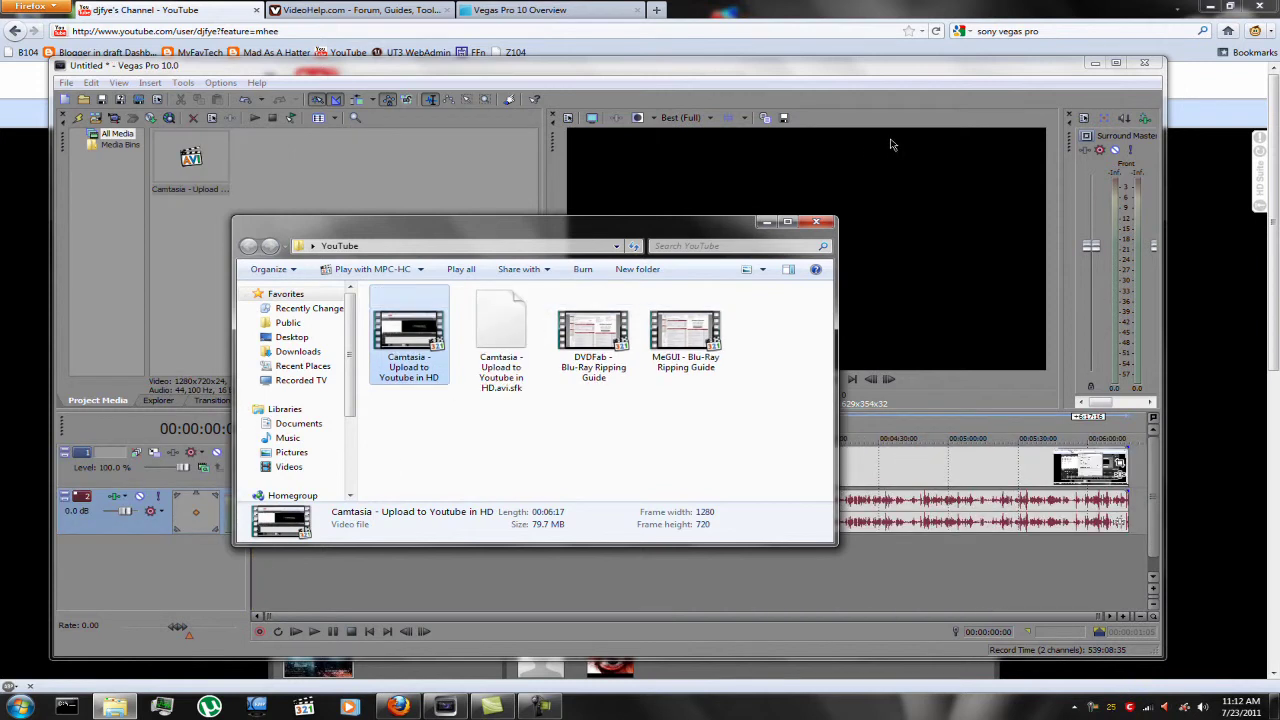
left_click(761, 222)
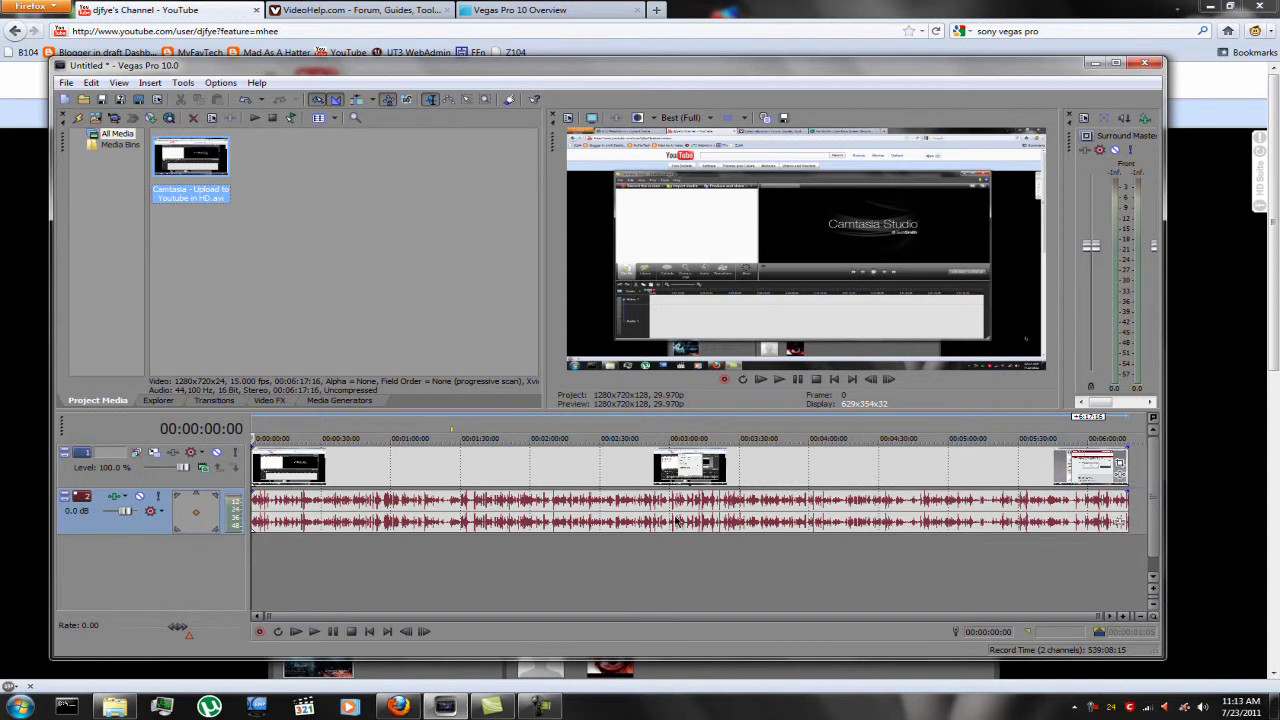
Open Event Pan/Crop for the video event on the timeline and keep it as a floating window
left_click(591, 481)
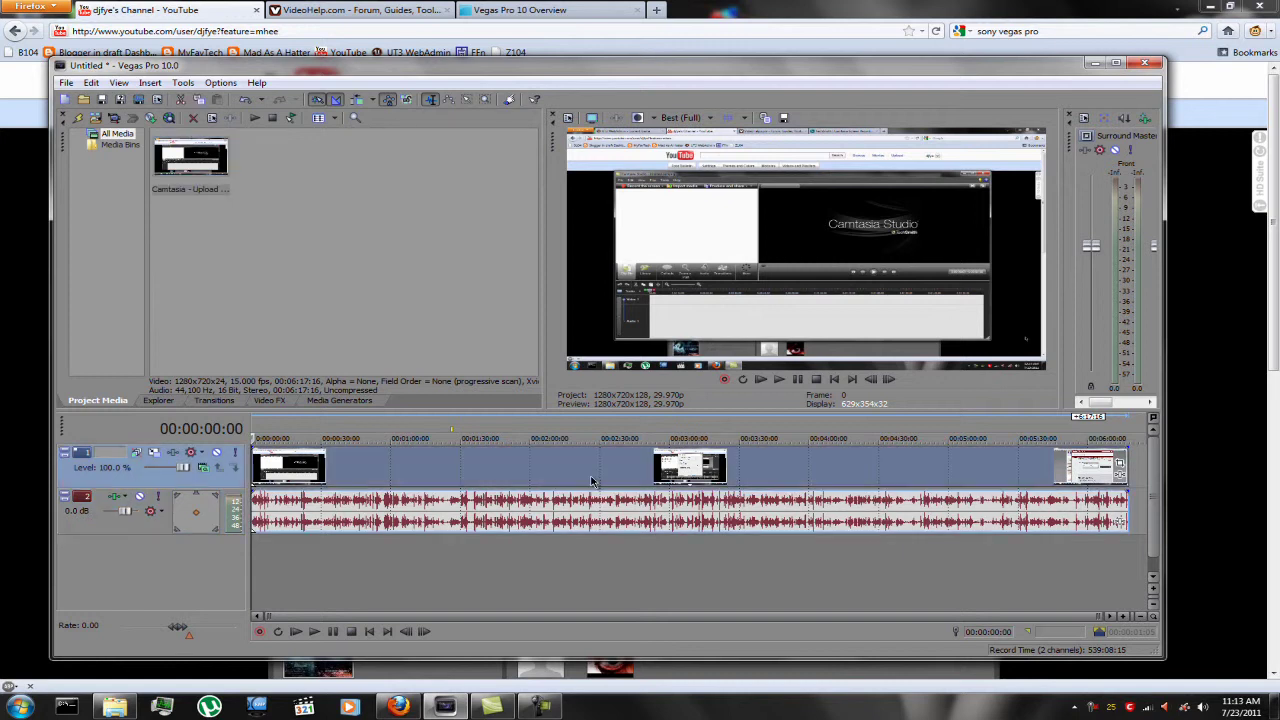
right_click(591, 481)
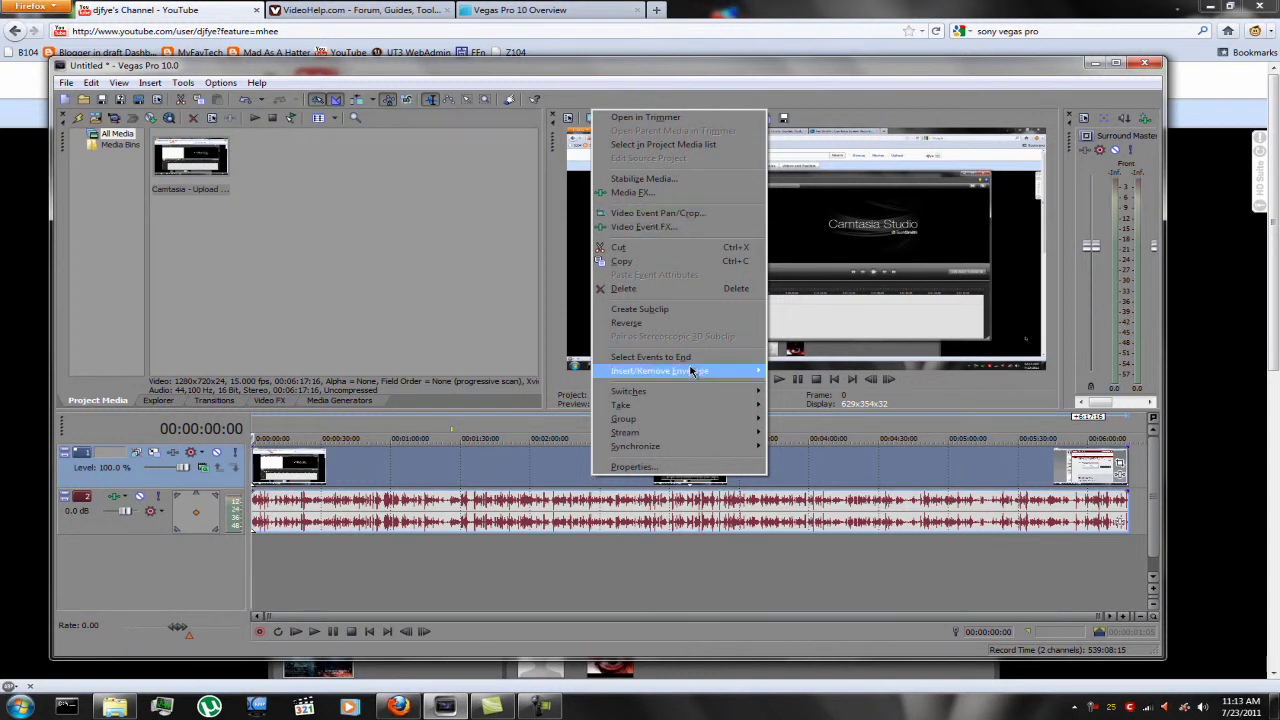
left_click(622, 214)
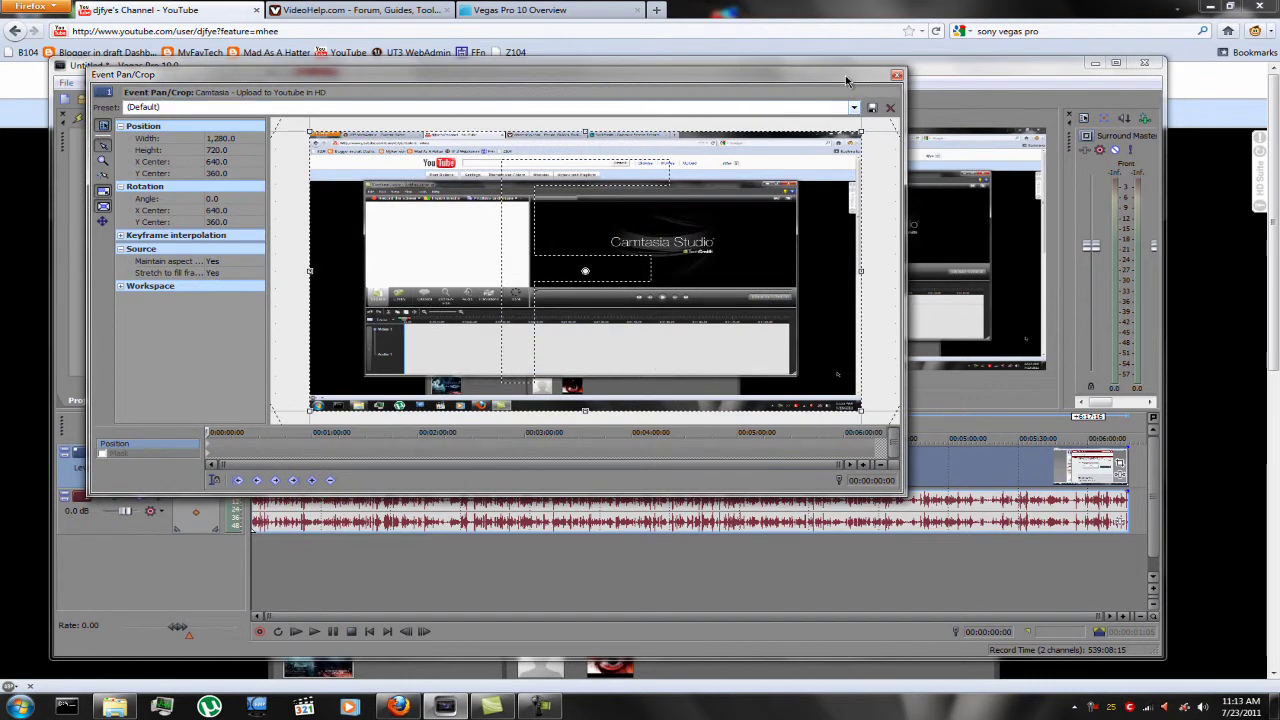
left_click_drag(832, 75, 1066, 447)
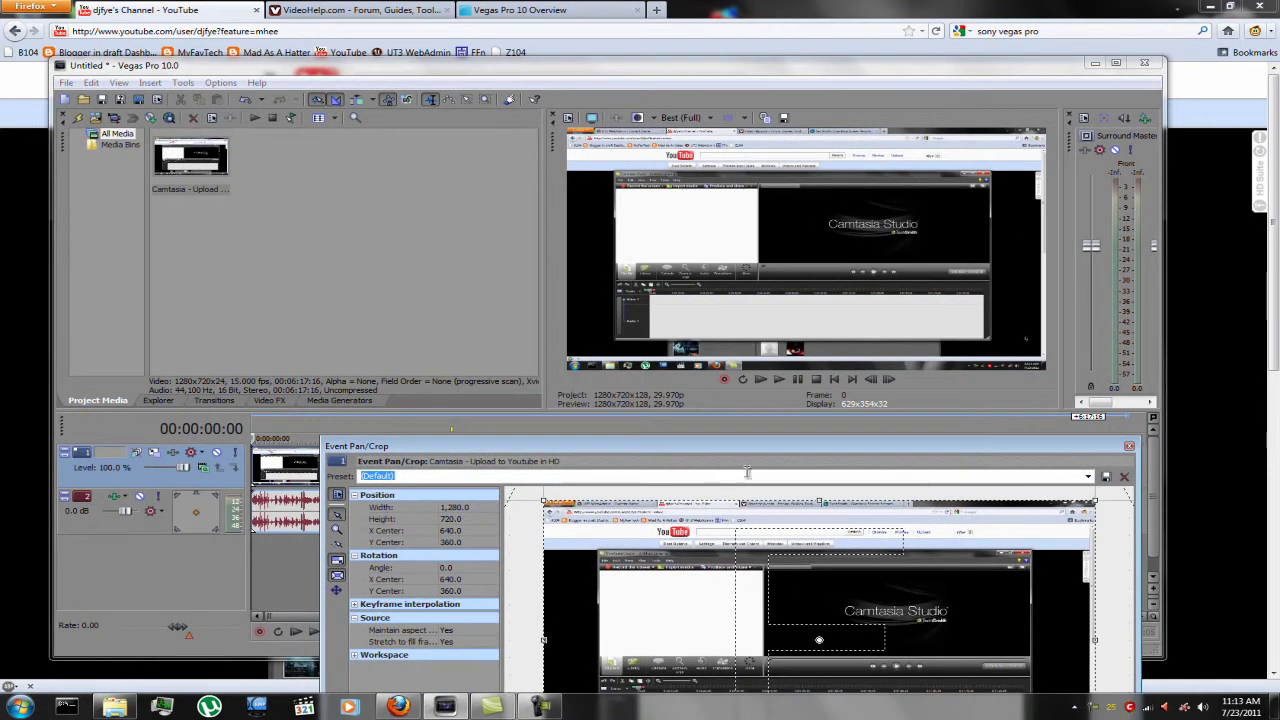
left_click_drag(763, 449, 265, 128)
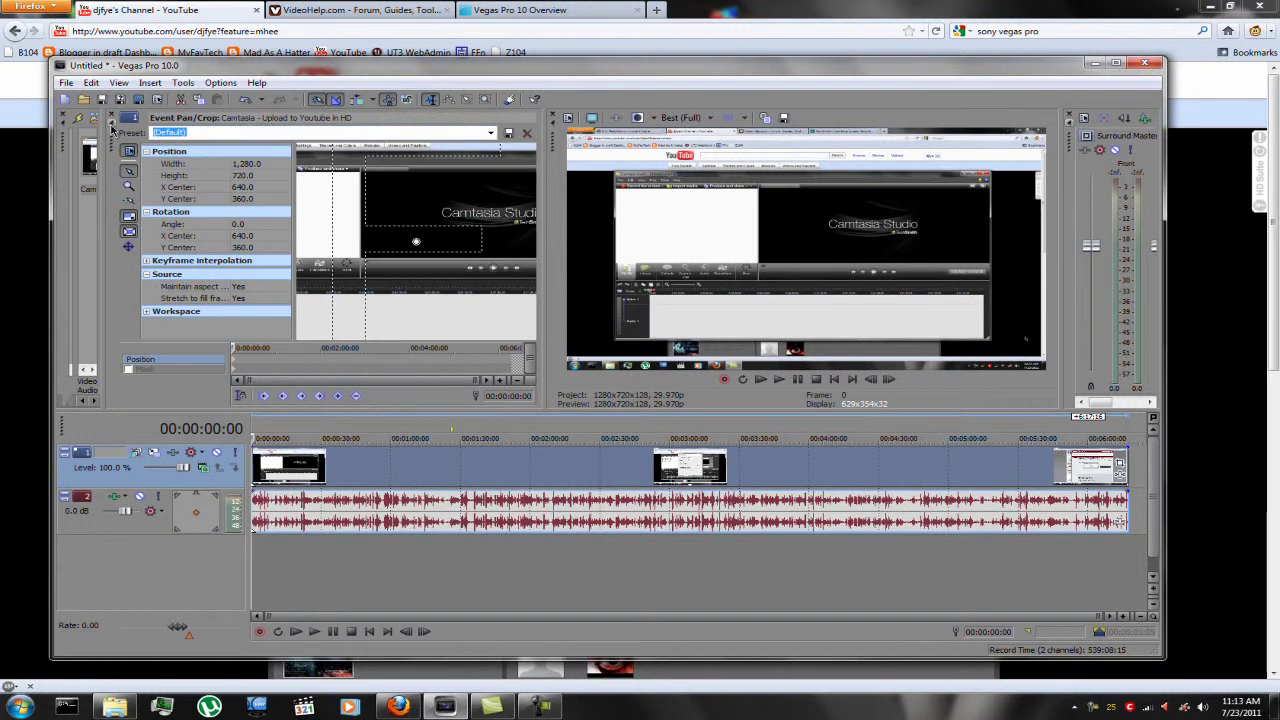
left_click_drag(110, 147, 217, 233)
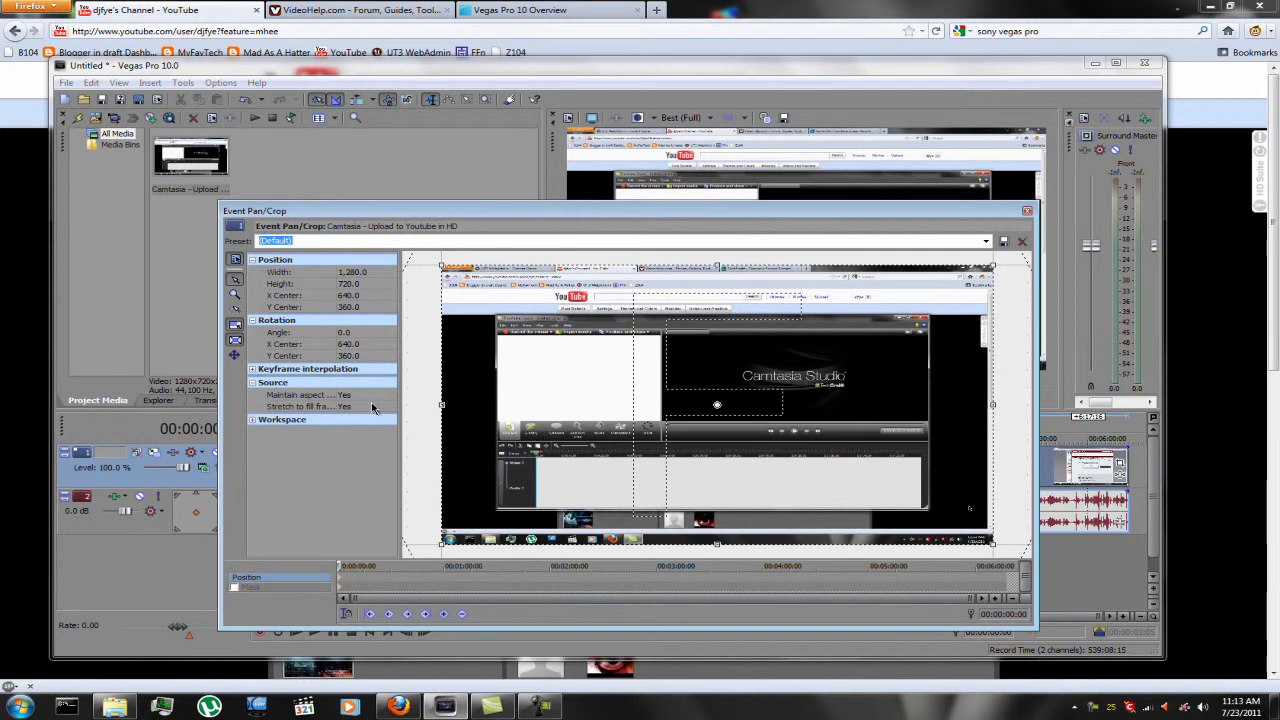
Set the event's Maintain aspect ratio option to No and move the Event Pan/Crop window aside to check the preview
left_click(343, 397)
left_click(362, 417)
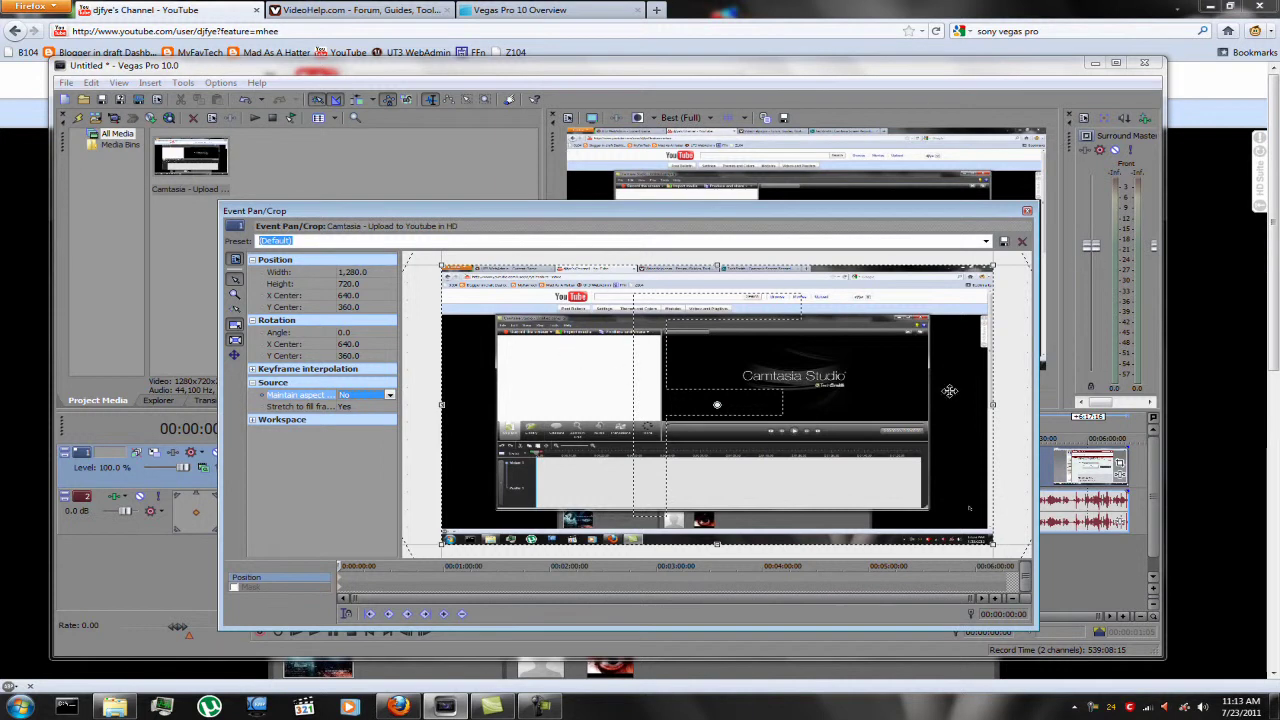
left_click_drag(673, 212, 633, 369)
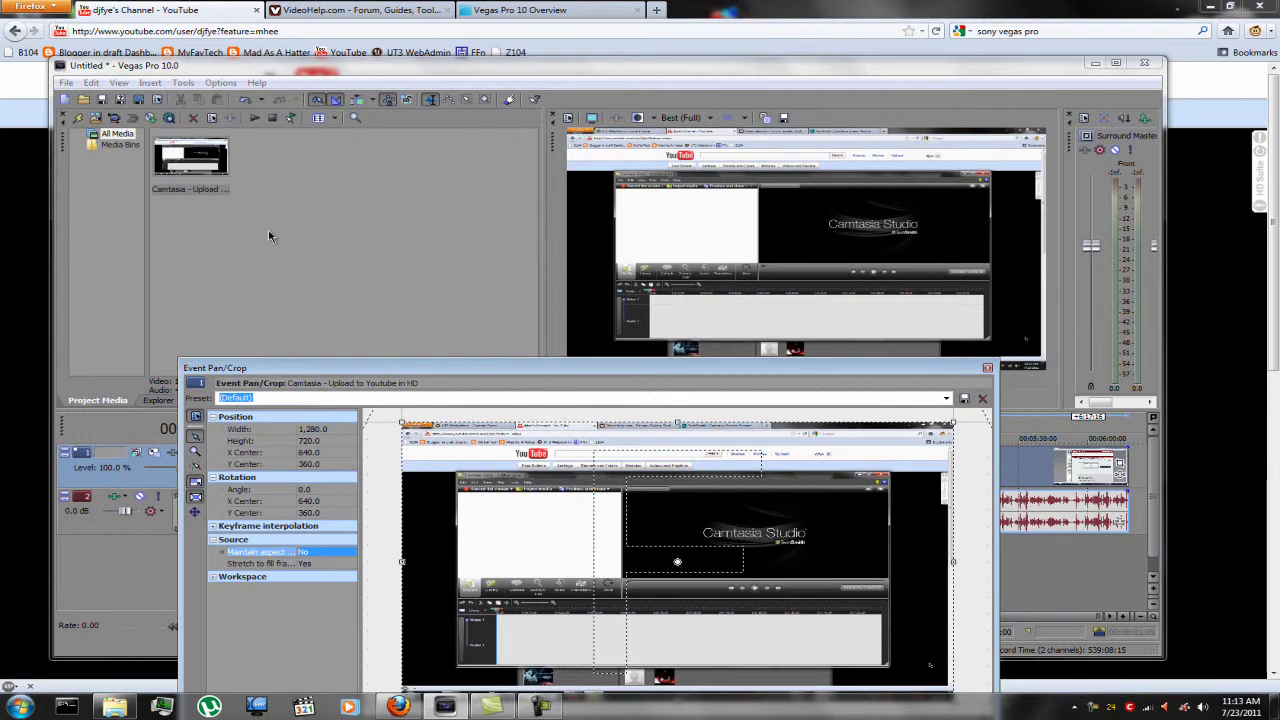
left_click_drag(488, 371, 486, 191)
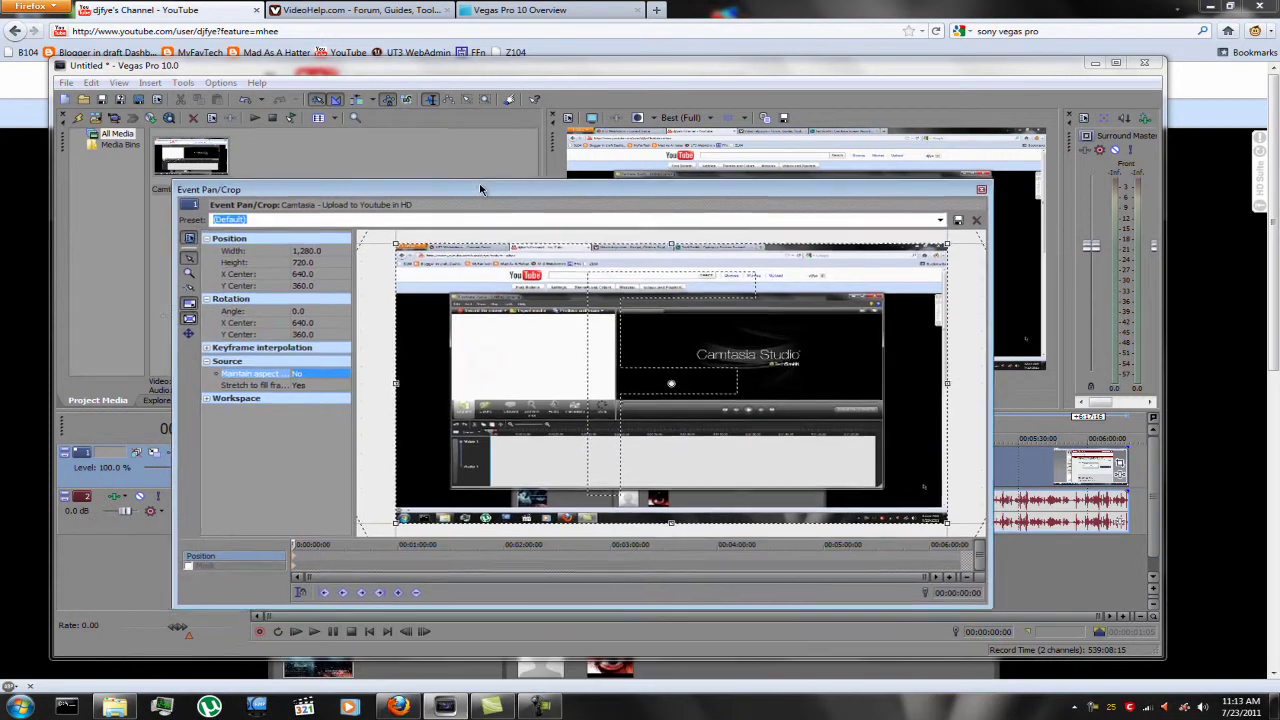
Set the event's Maintain aspect ratio option to Yes and move the Event Pan/Crop window clear of the video preview
left_click(311, 374)
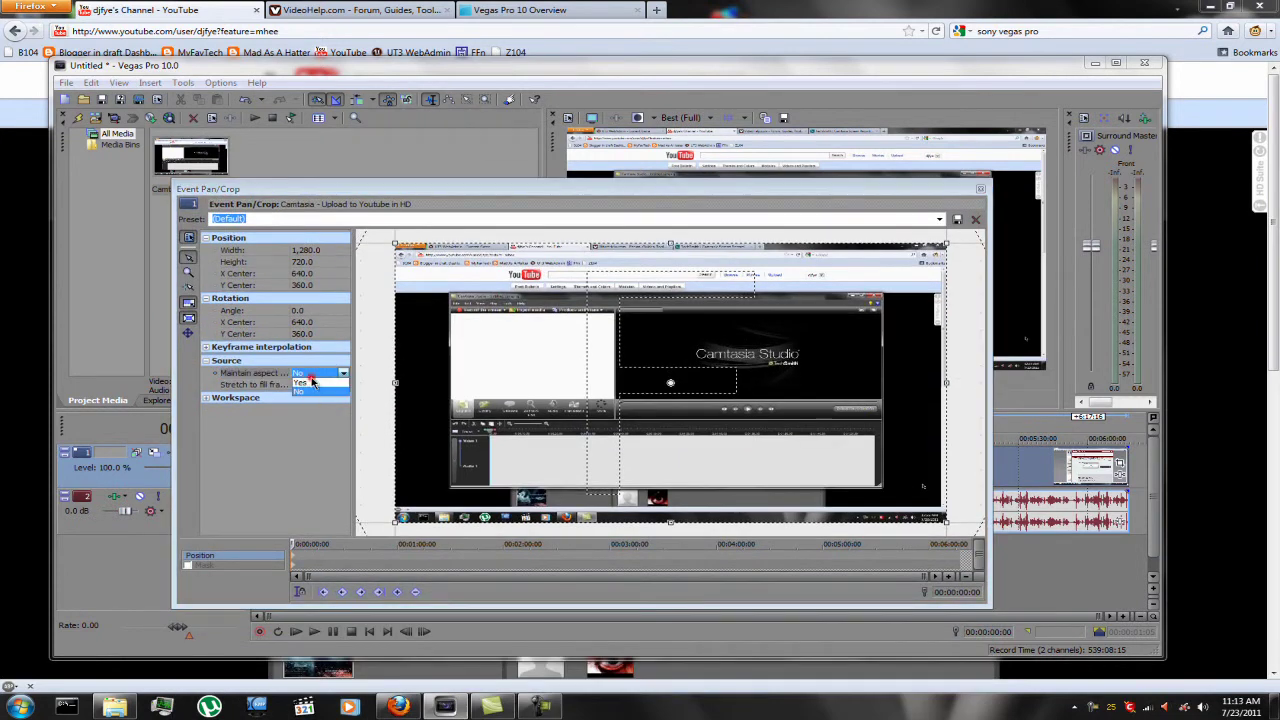
left_click(306, 384)
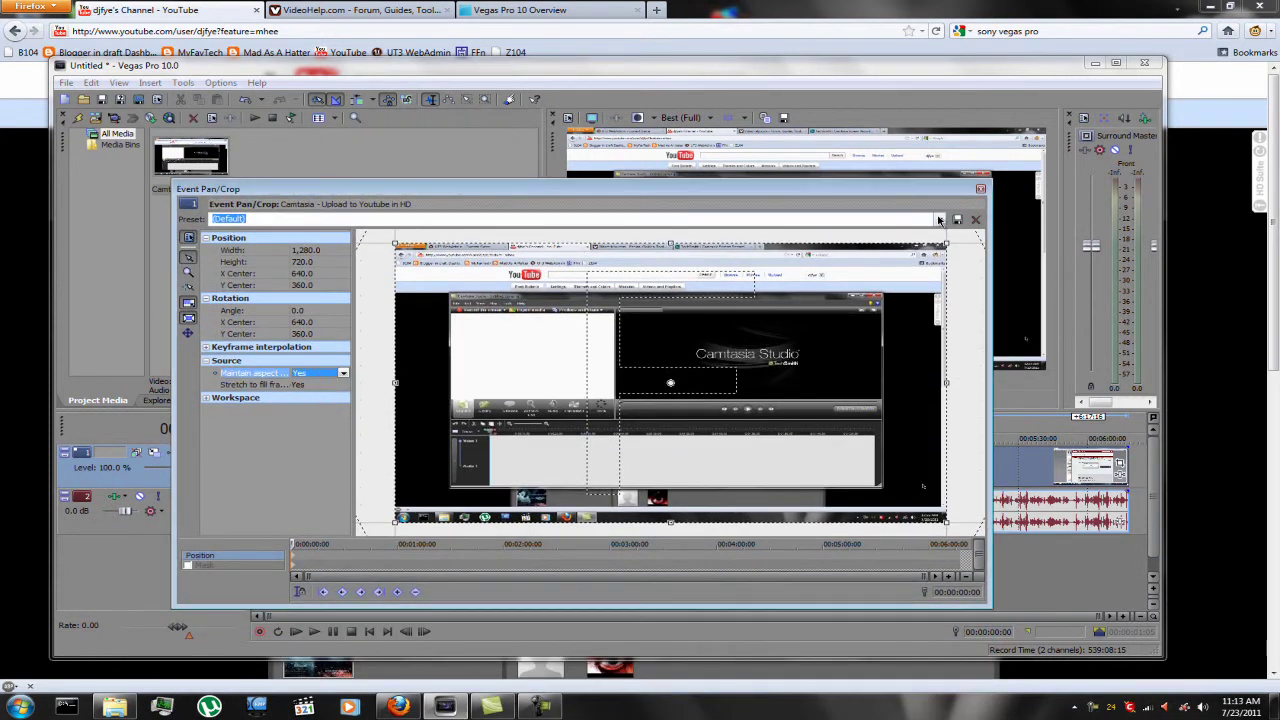
left_click(338, 373)
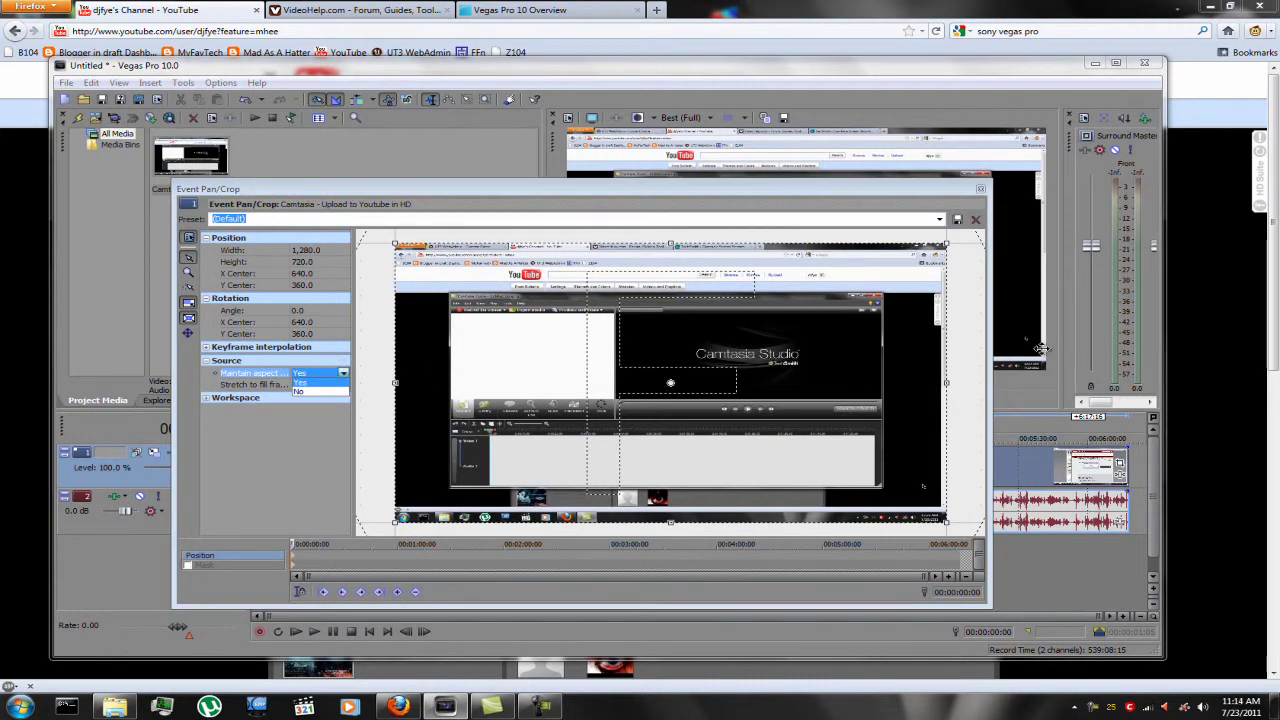
mouse_move(449, 192)
left_mouse_down()
mouse_move(460, 259)
mouse_move(425, 300)
left_mouse_up()
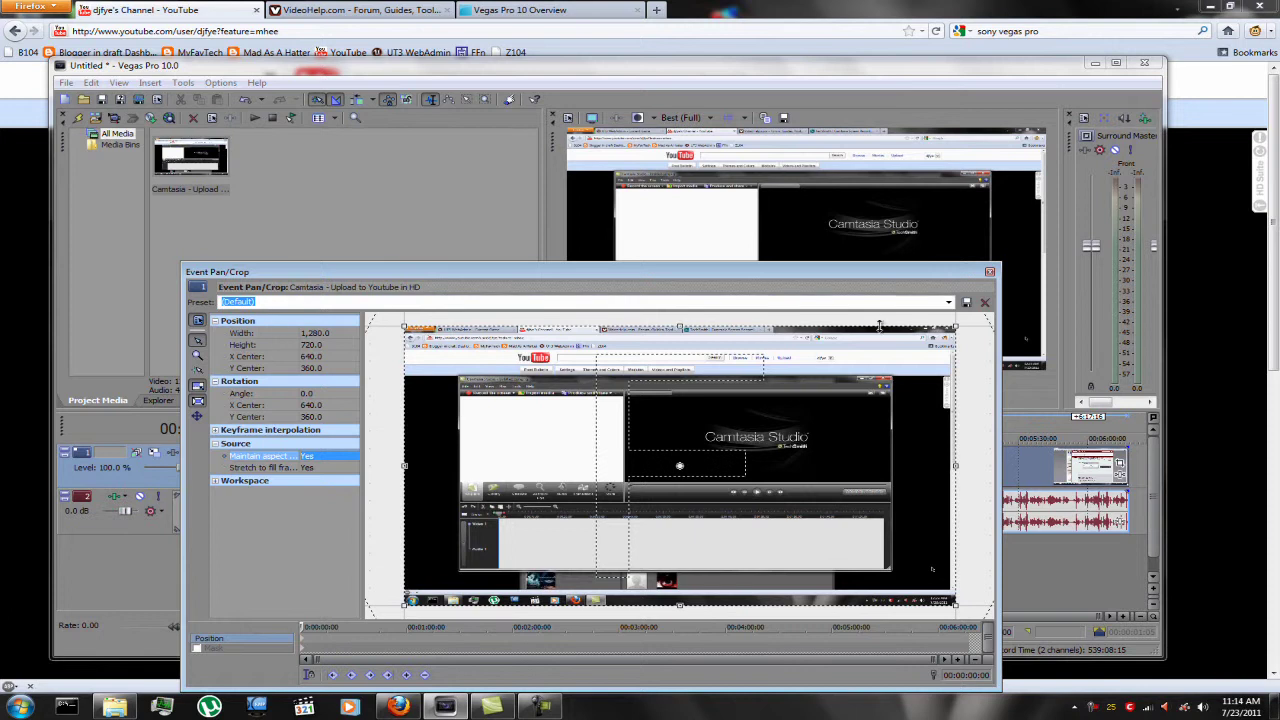
Review the available aspect ratio presets in Event Pan/Crop without choosing one, and close the window
left_click(946, 304)
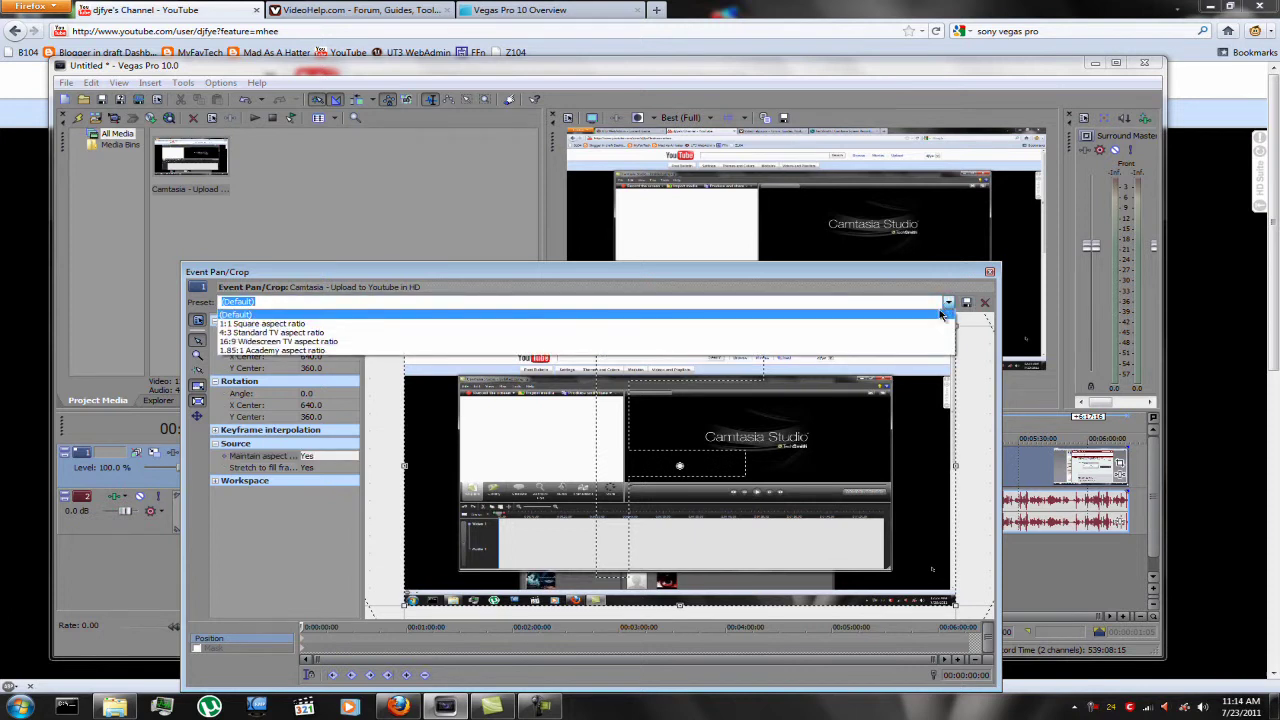
left_click(811, 285)
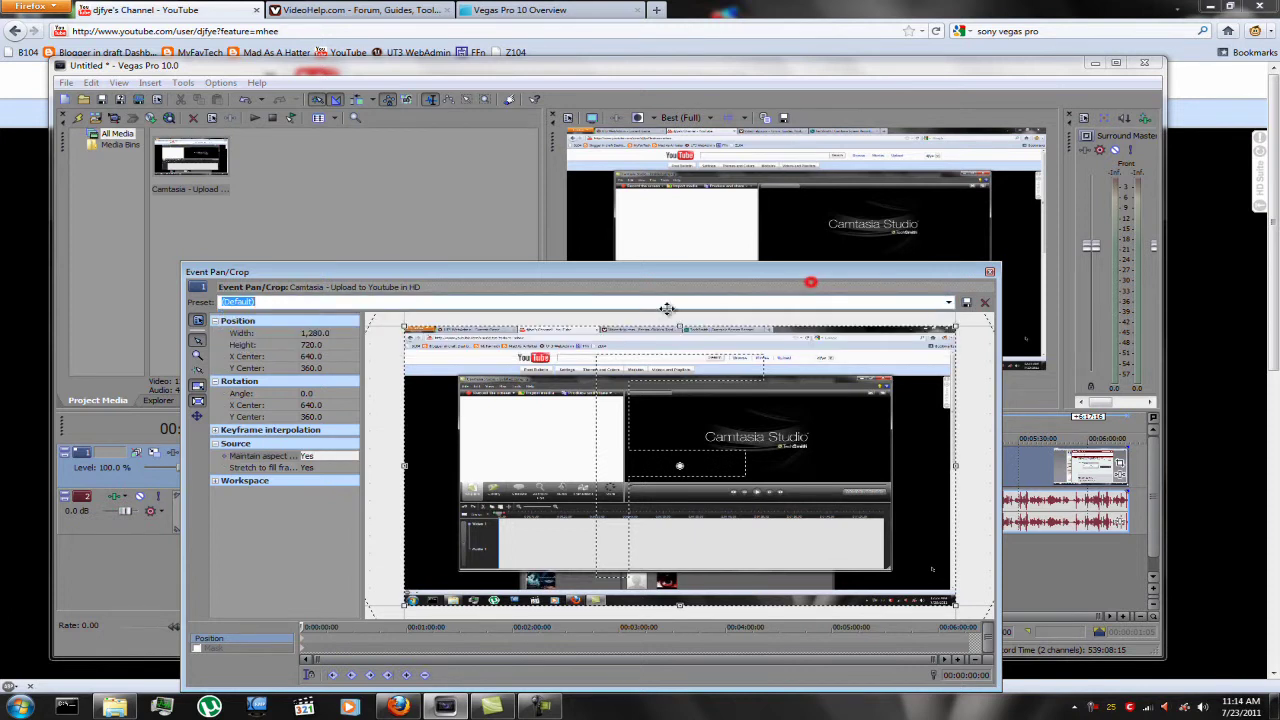
left_click(948, 302)
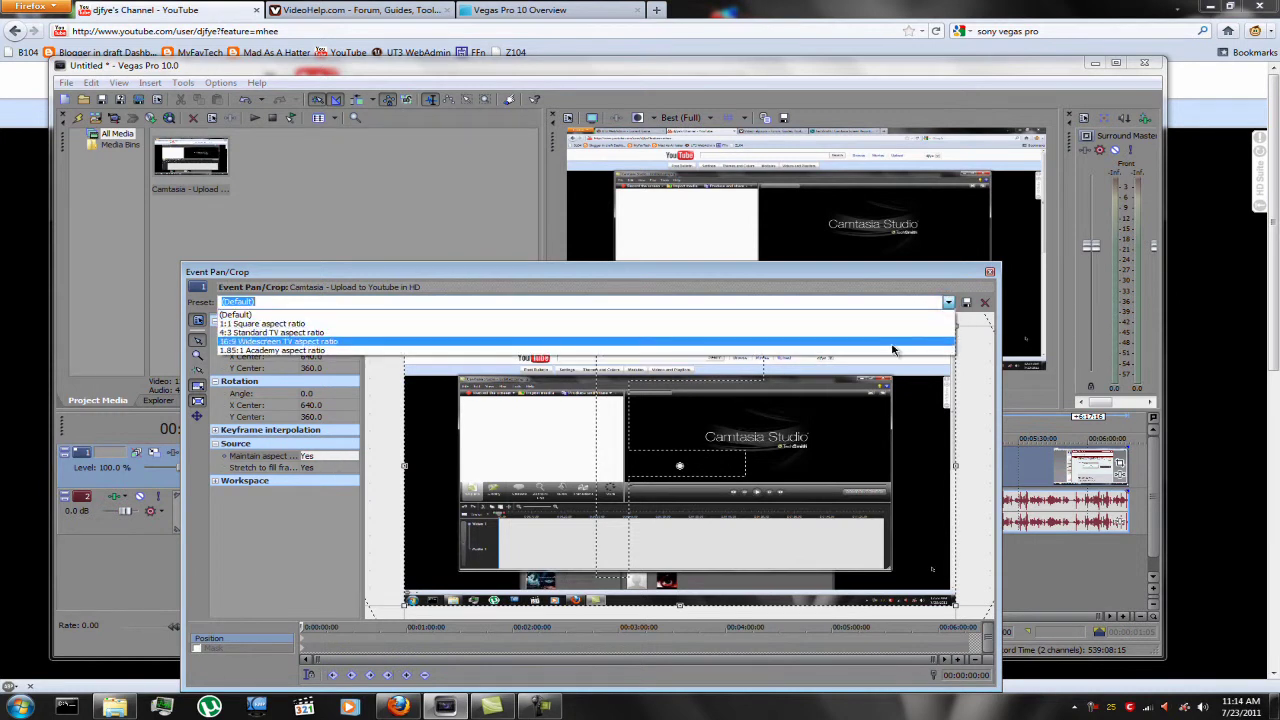
left_click(873, 270)
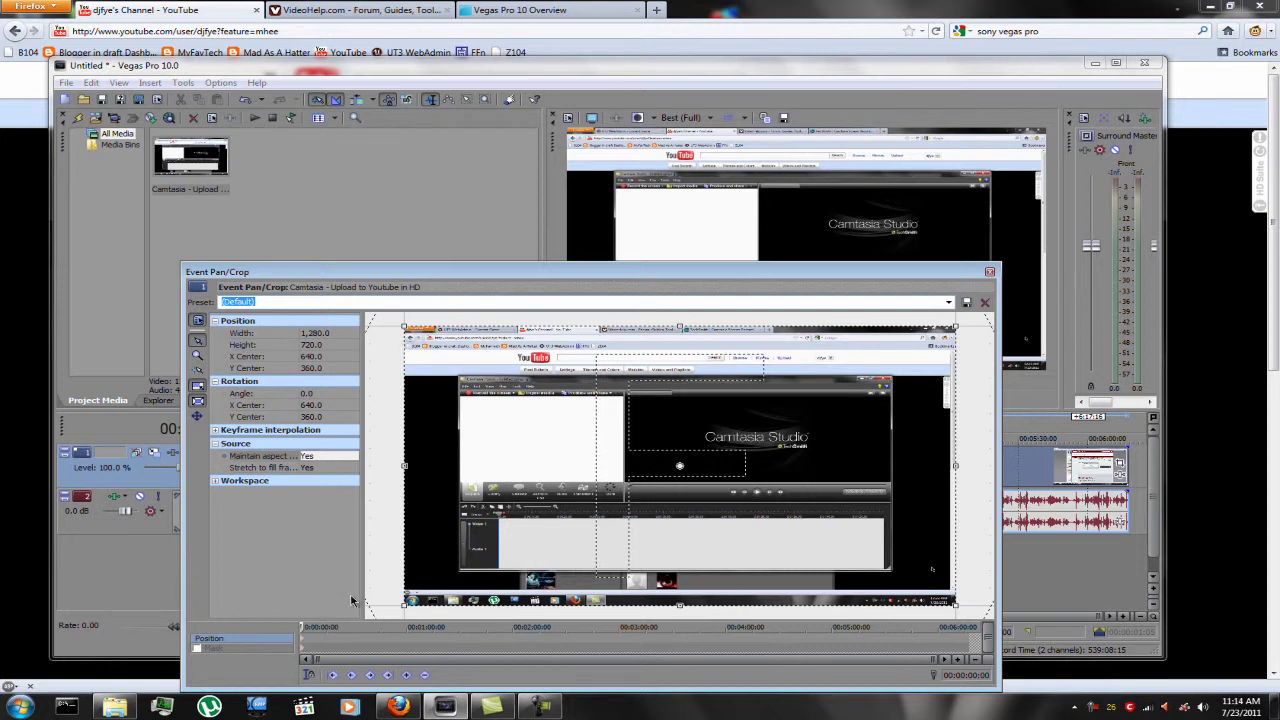
left_click(990, 273)
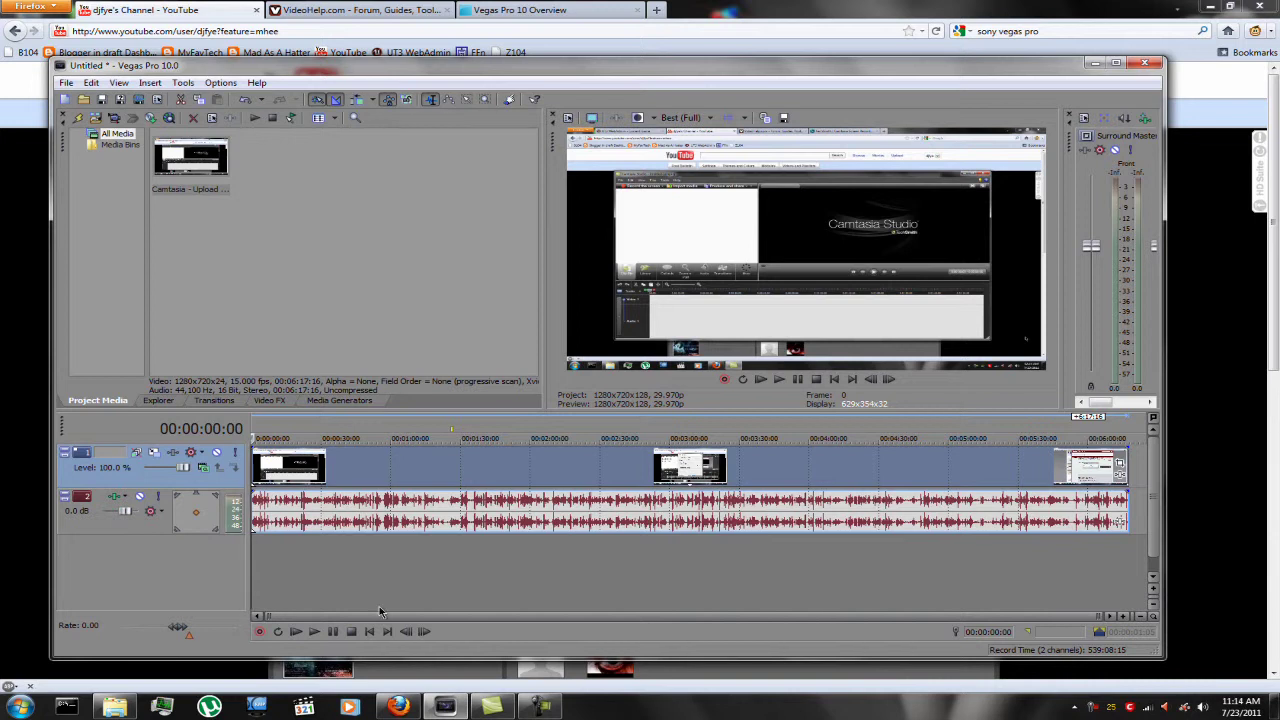
Check the video preview at several points along the timeline, ending shortly before the last part of the clip
left_click(409, 430)
left_click(594, 465)
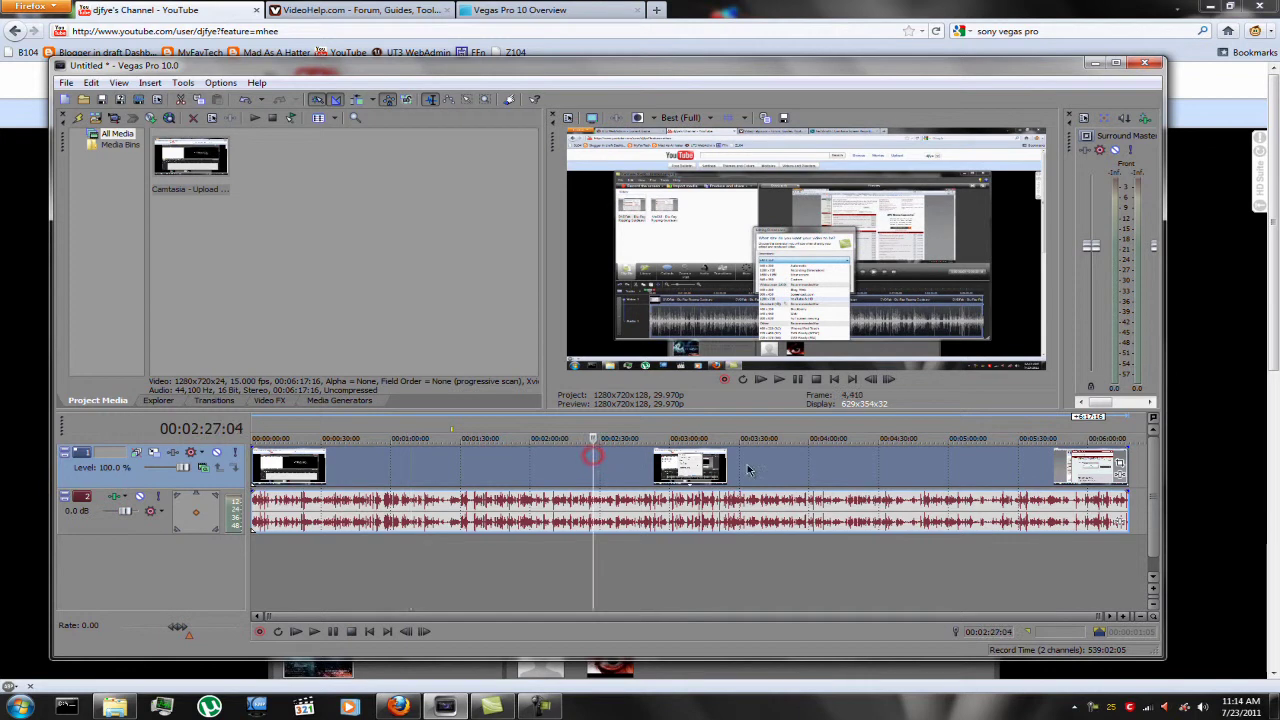
left_click(748, 465)
left_click(828, 466)
left_click(940, 465)
left_click(1050, 465)
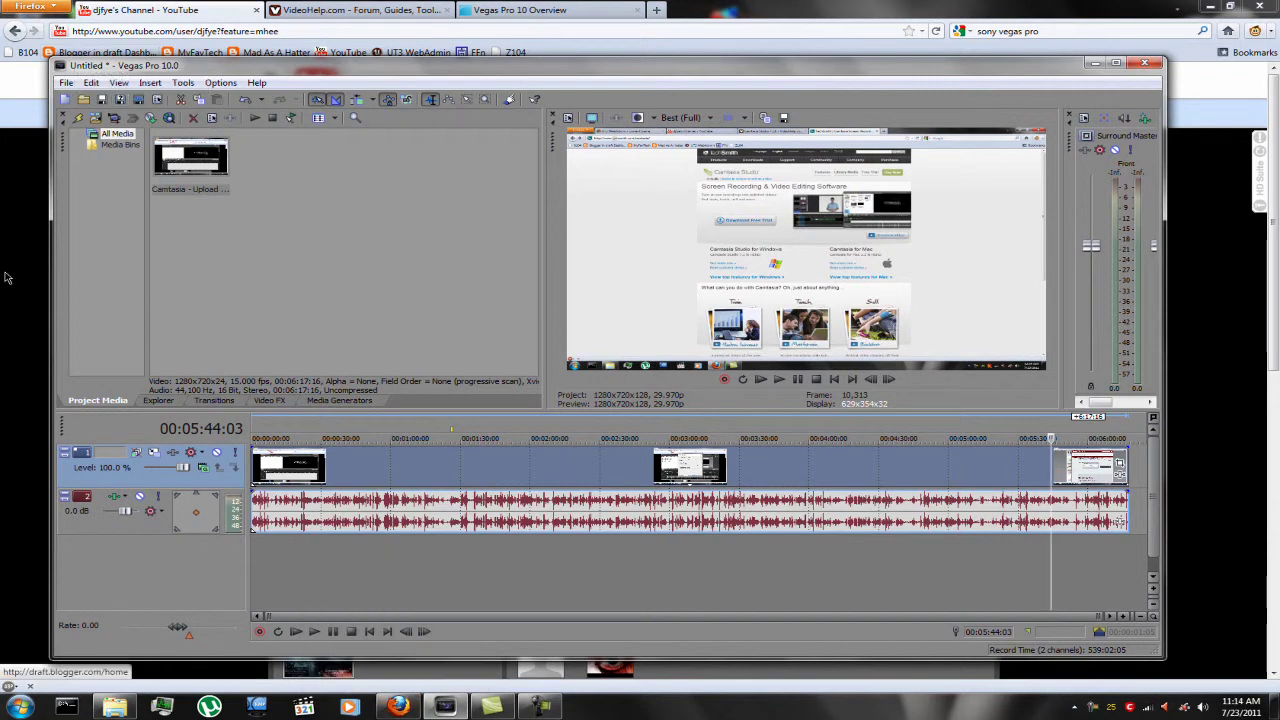
Open Render As and choose the Video for Windows (*.avi) type with the HD 720-60p YUV template
left_click(64, 83)
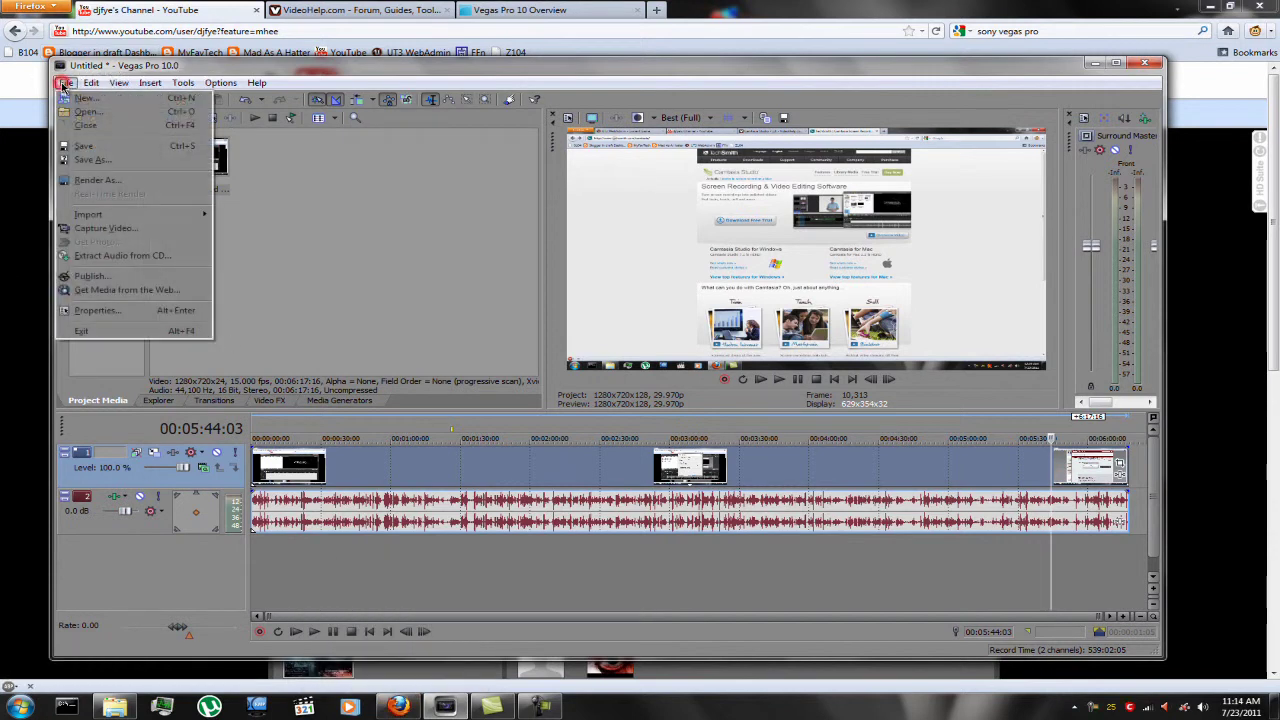
left_click(90, 180)
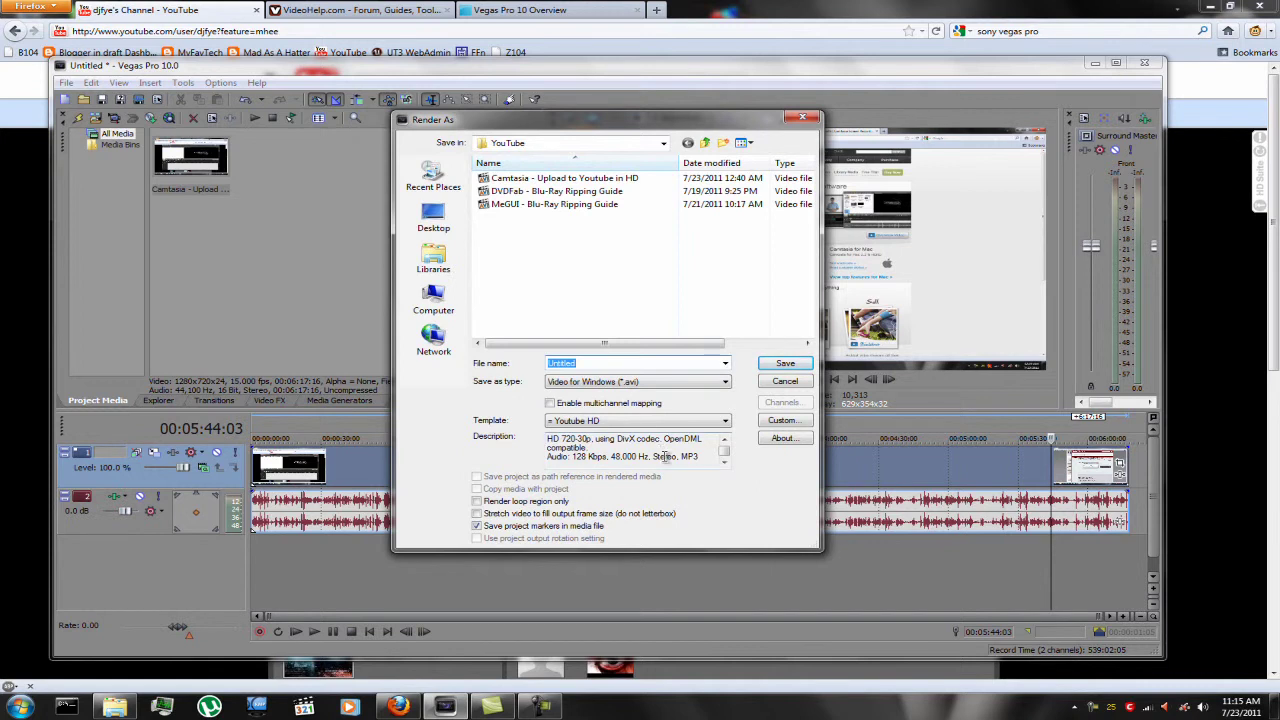
left_click(597, 421)
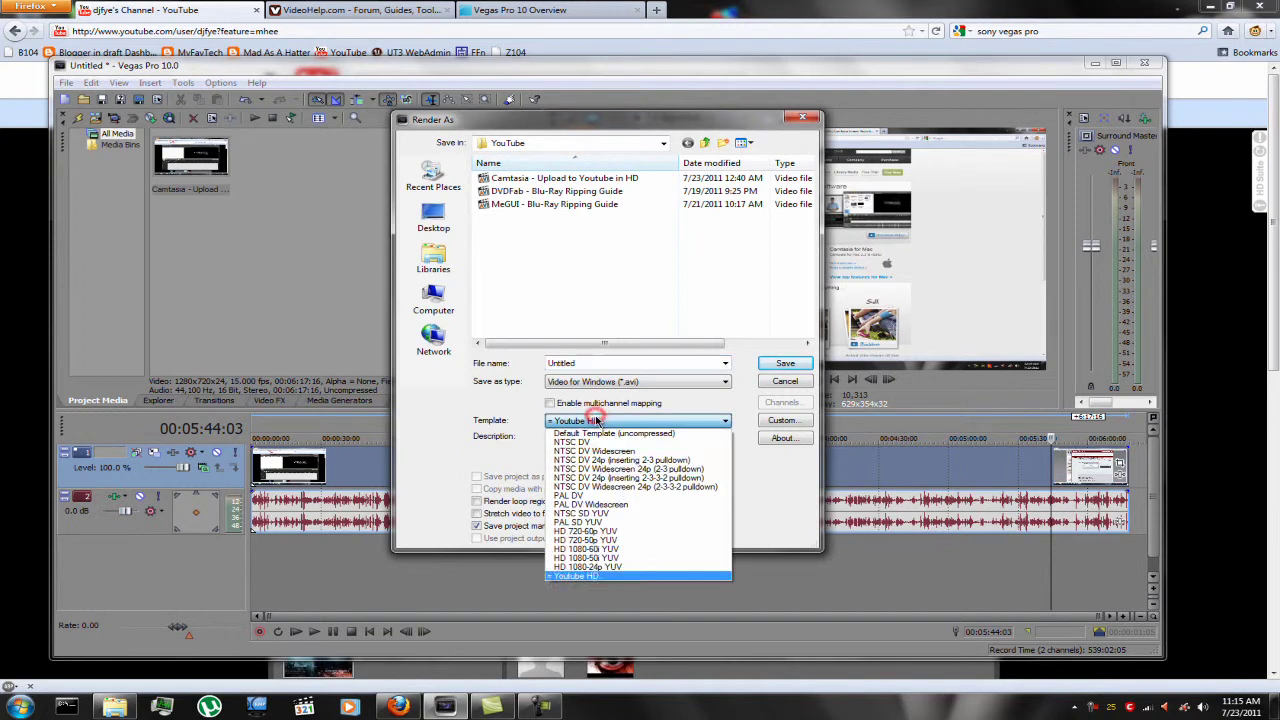
left_click(607, 576)
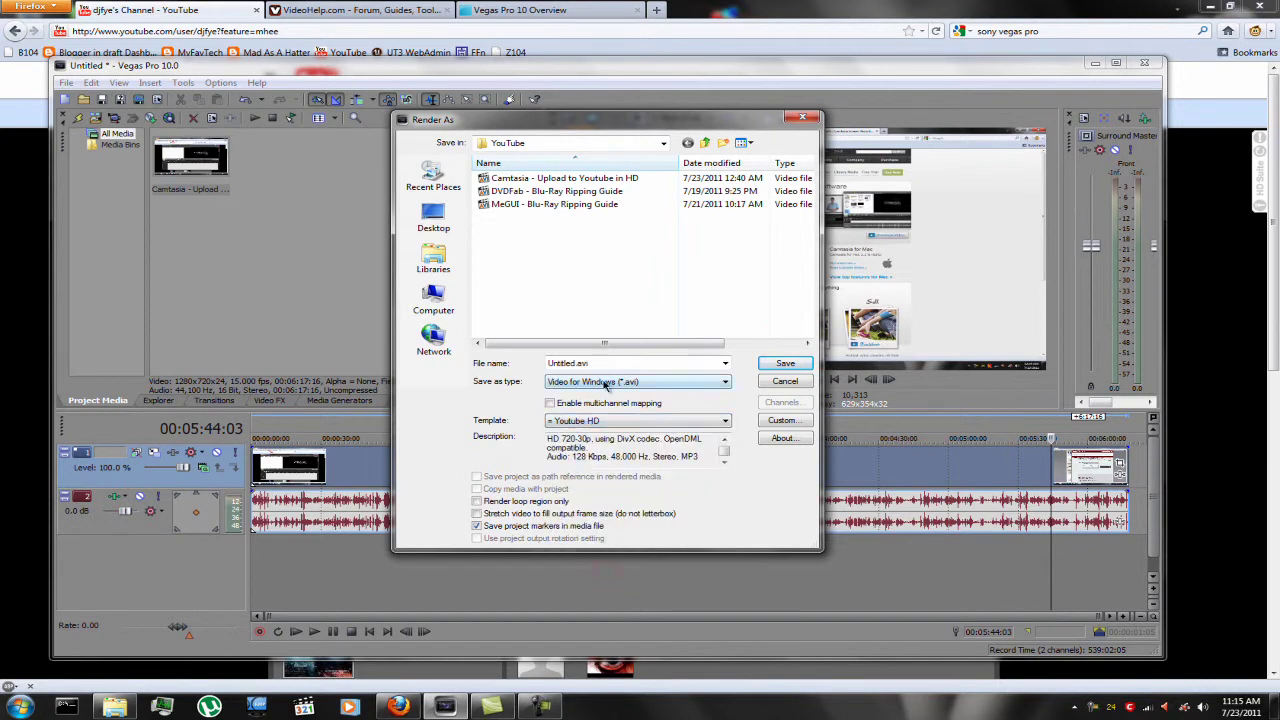
left_click(619, 422)
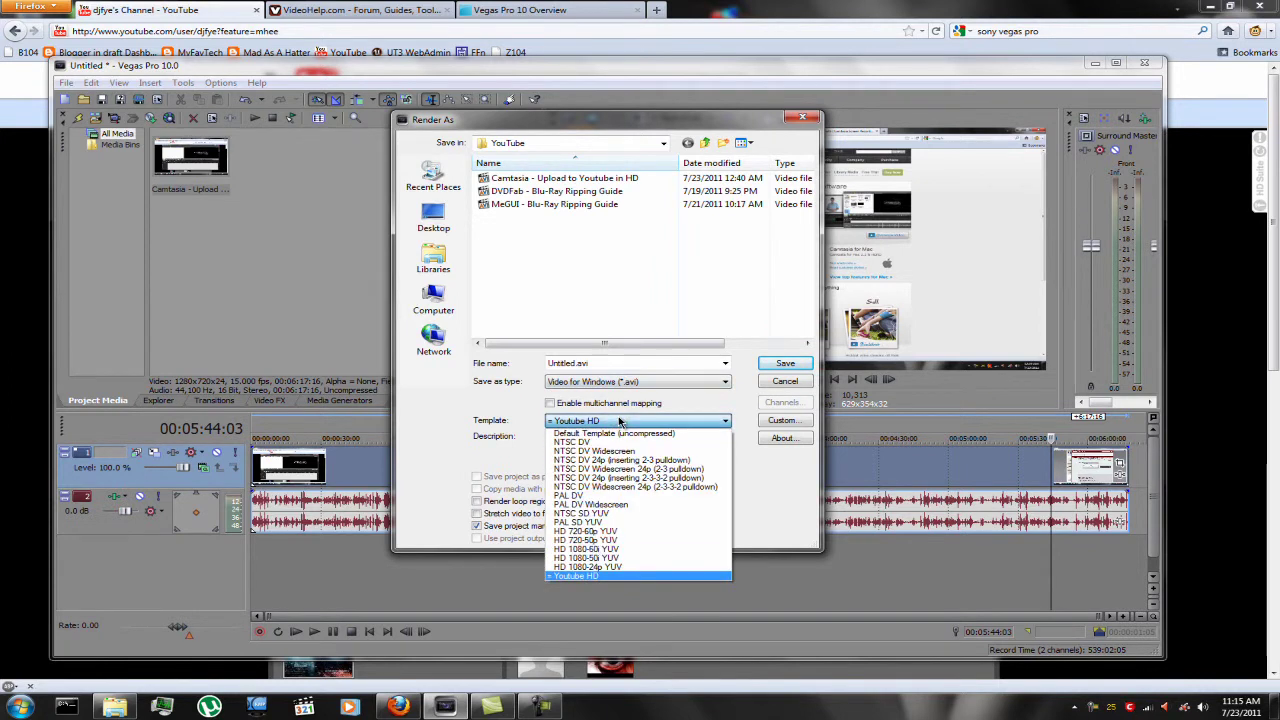
left_click(631, 533)
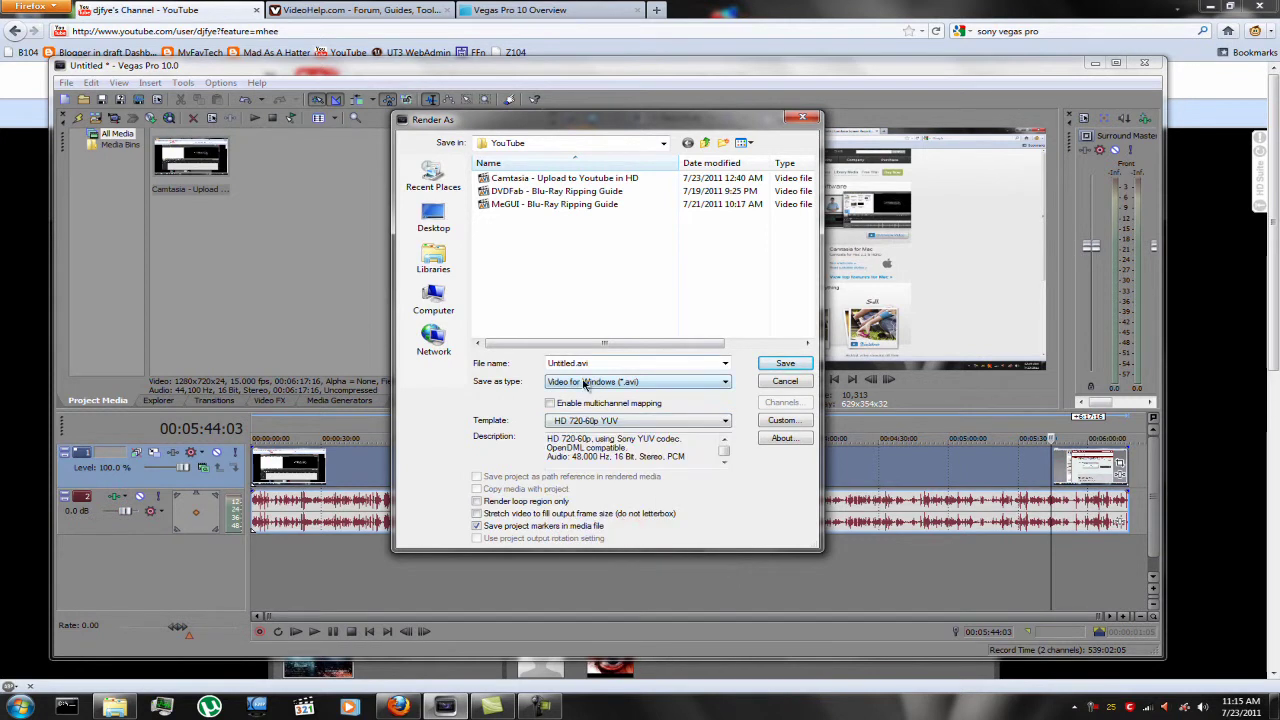
left_click(583, 381)
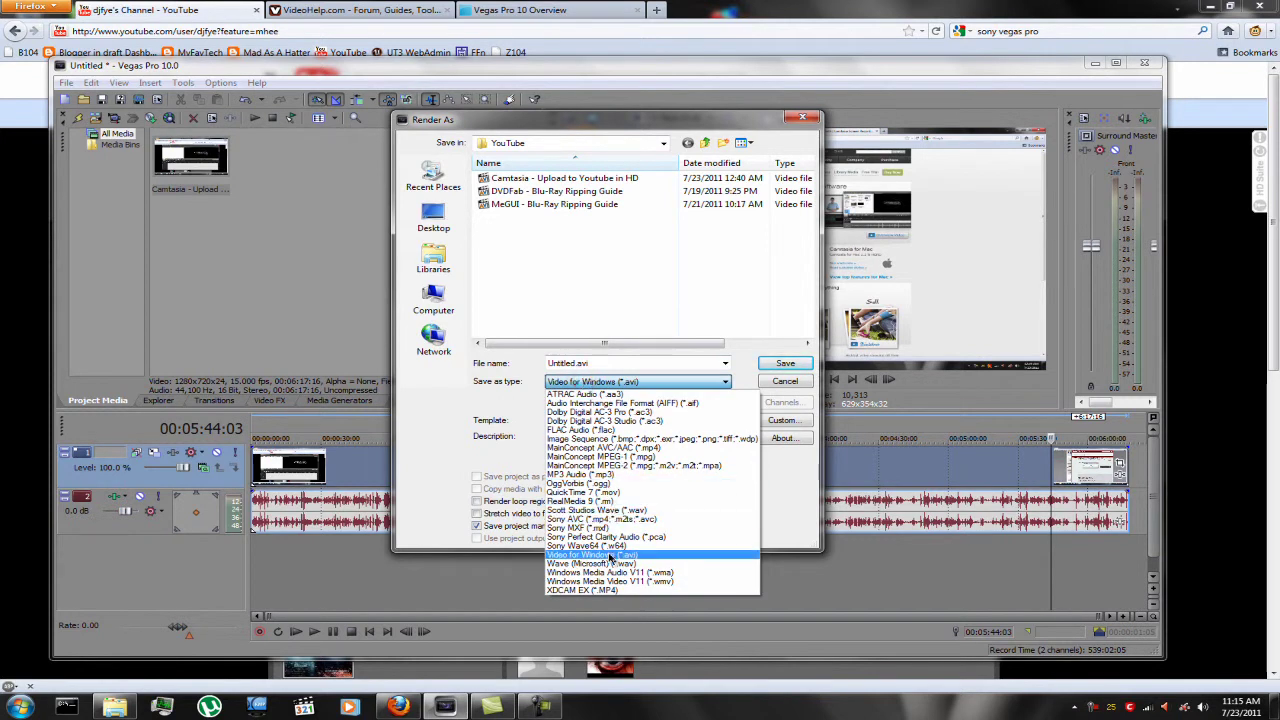
left_click(612, 556)
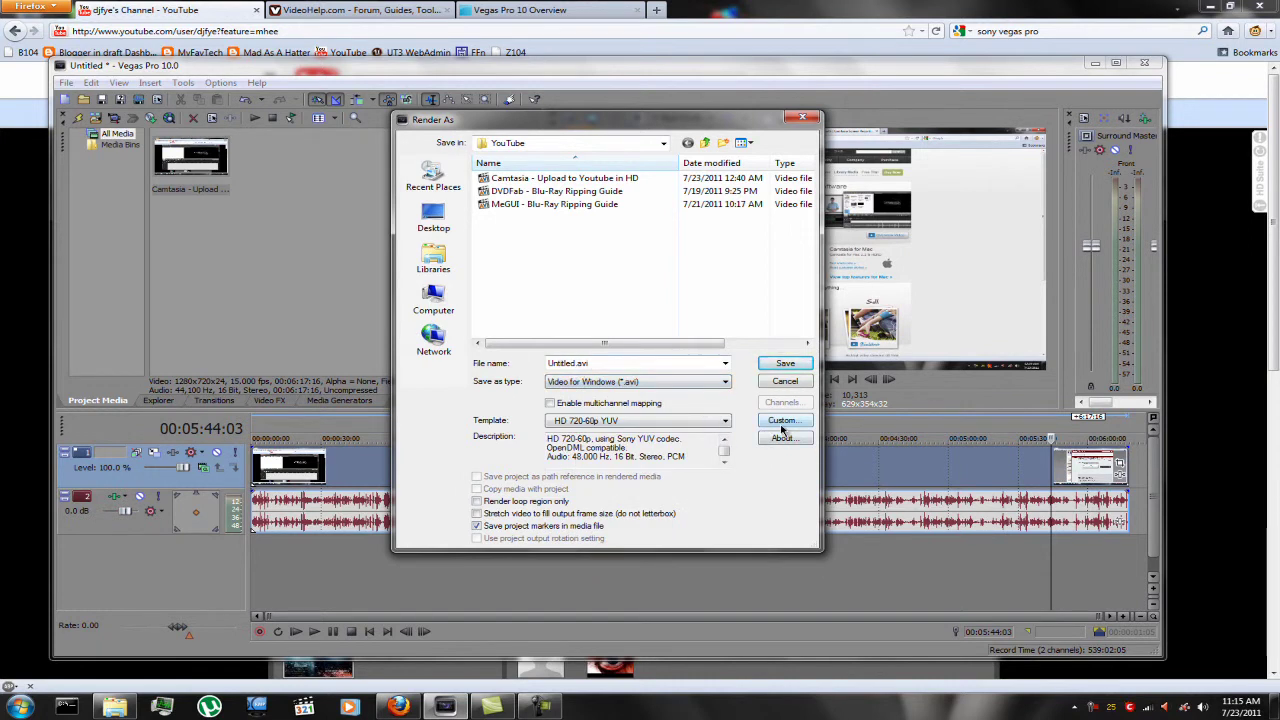
left_click(588, 421)
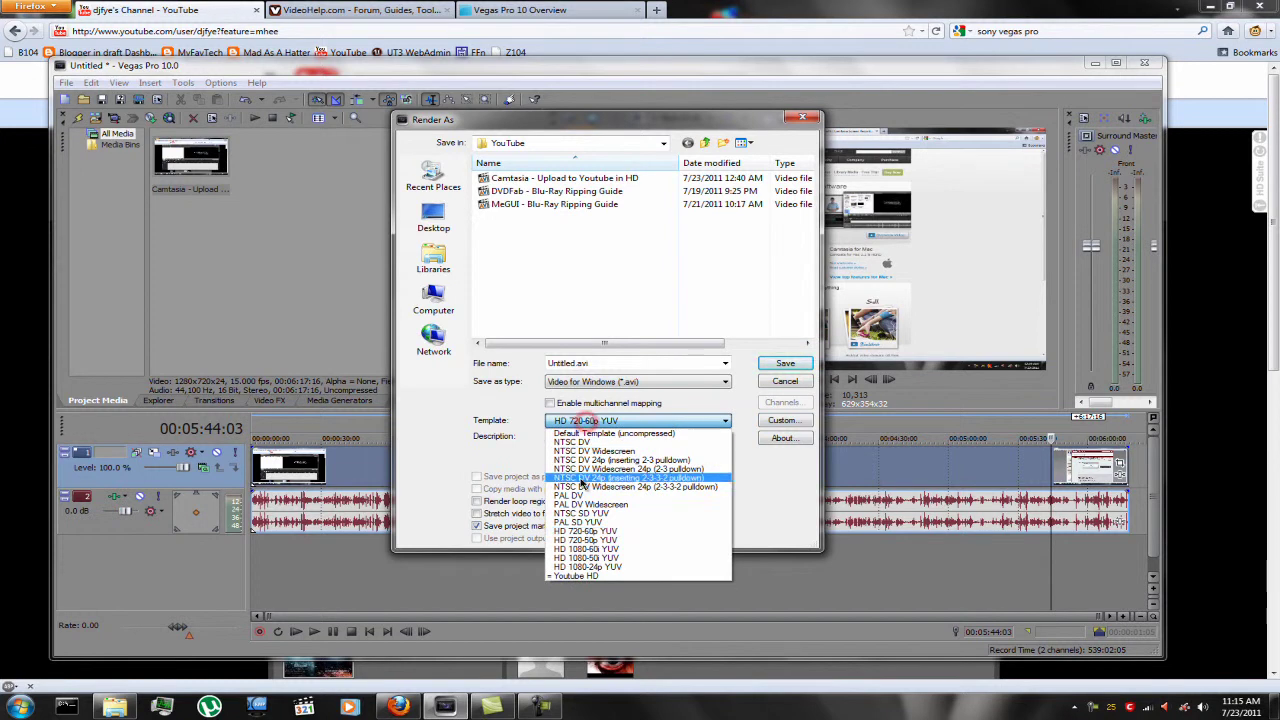
left_click(647, 532)
Open the template's custom settings, name the template "youtube" and select its notes text
left_click(784, 424)
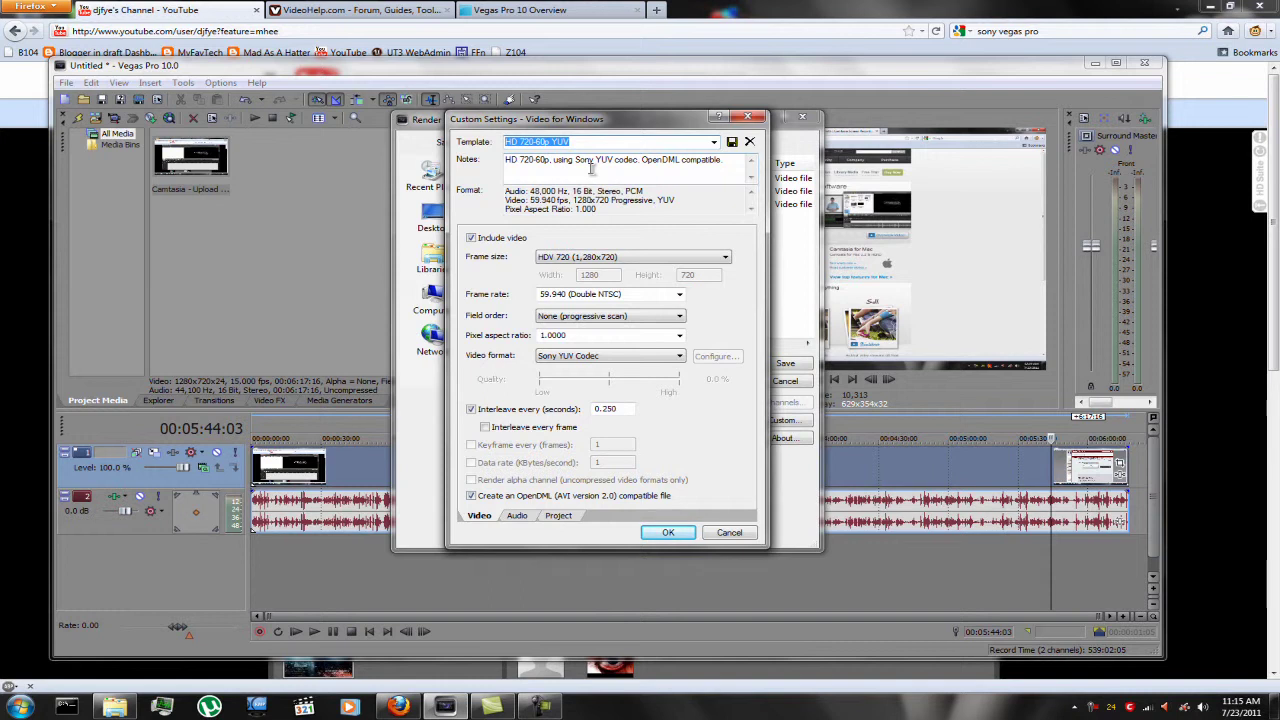
key("BackSpace")
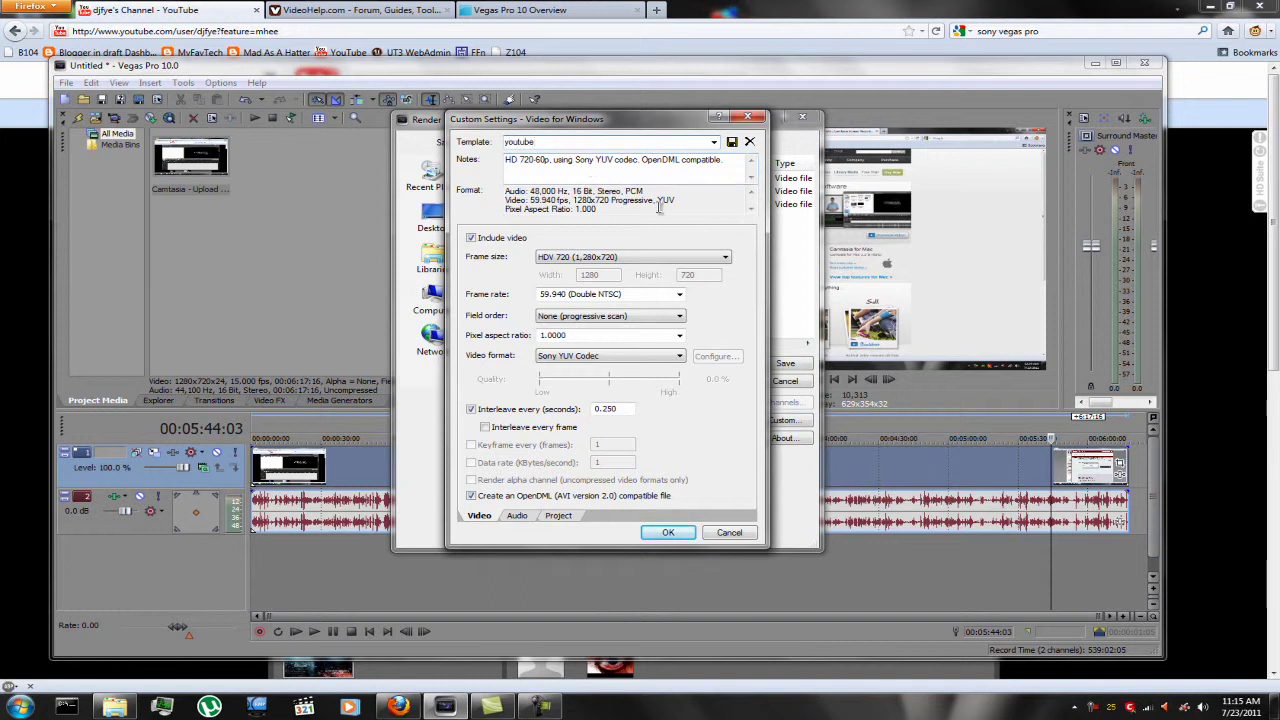
double_click(727, 168)
left_click_drag(665, 157, 428, 158)
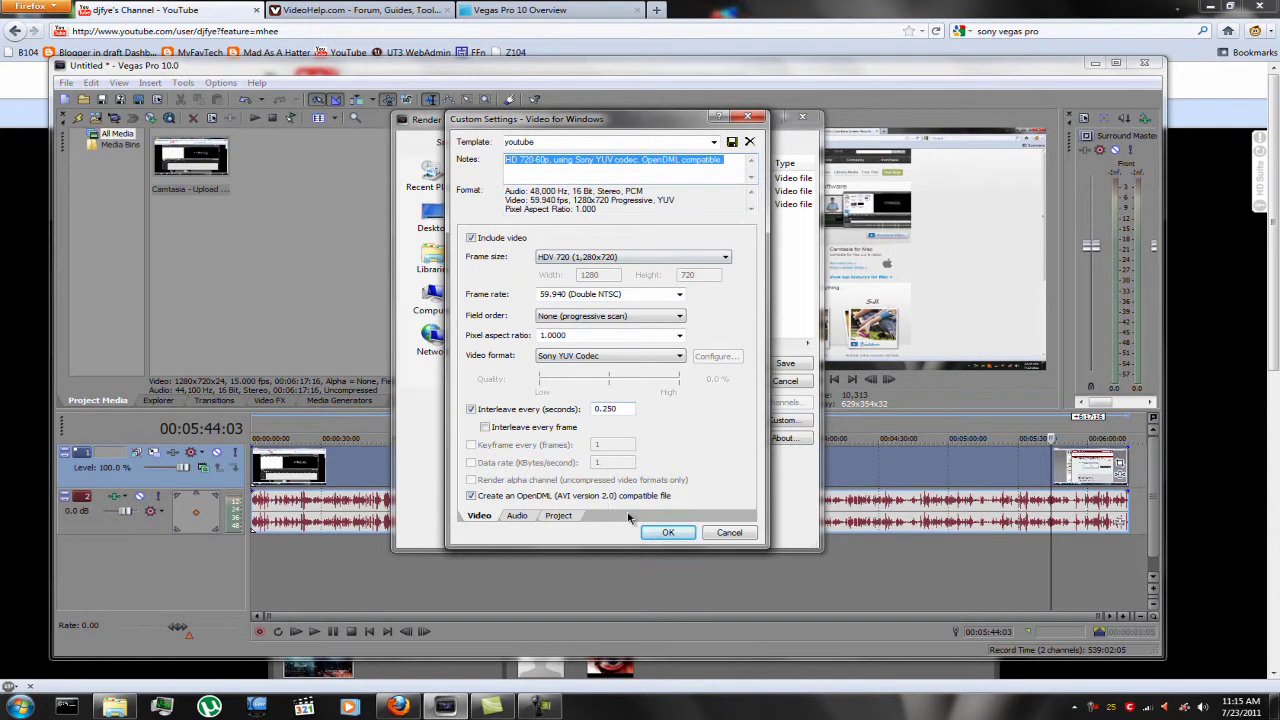
Keep the frame size at HDV 720 (1,280x720) and set the frame rate to 29.970 (NTSC)
left_click(588, 256)
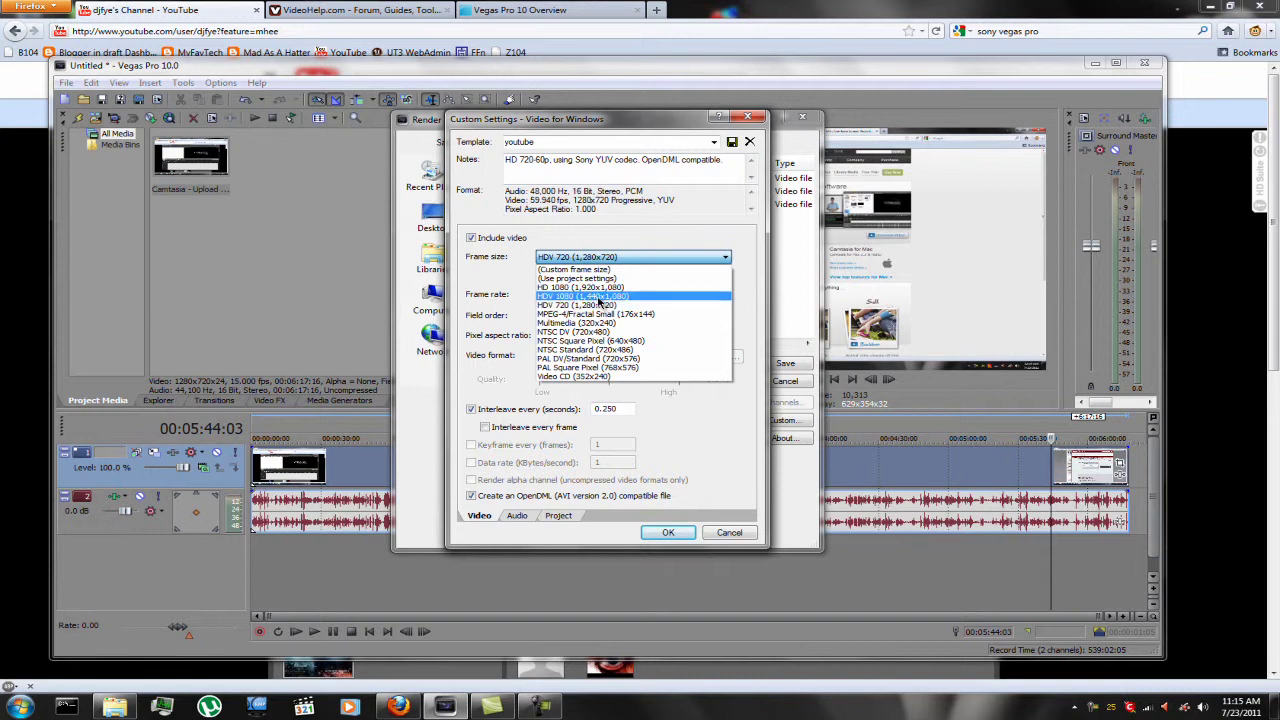
left_click(600, 305)
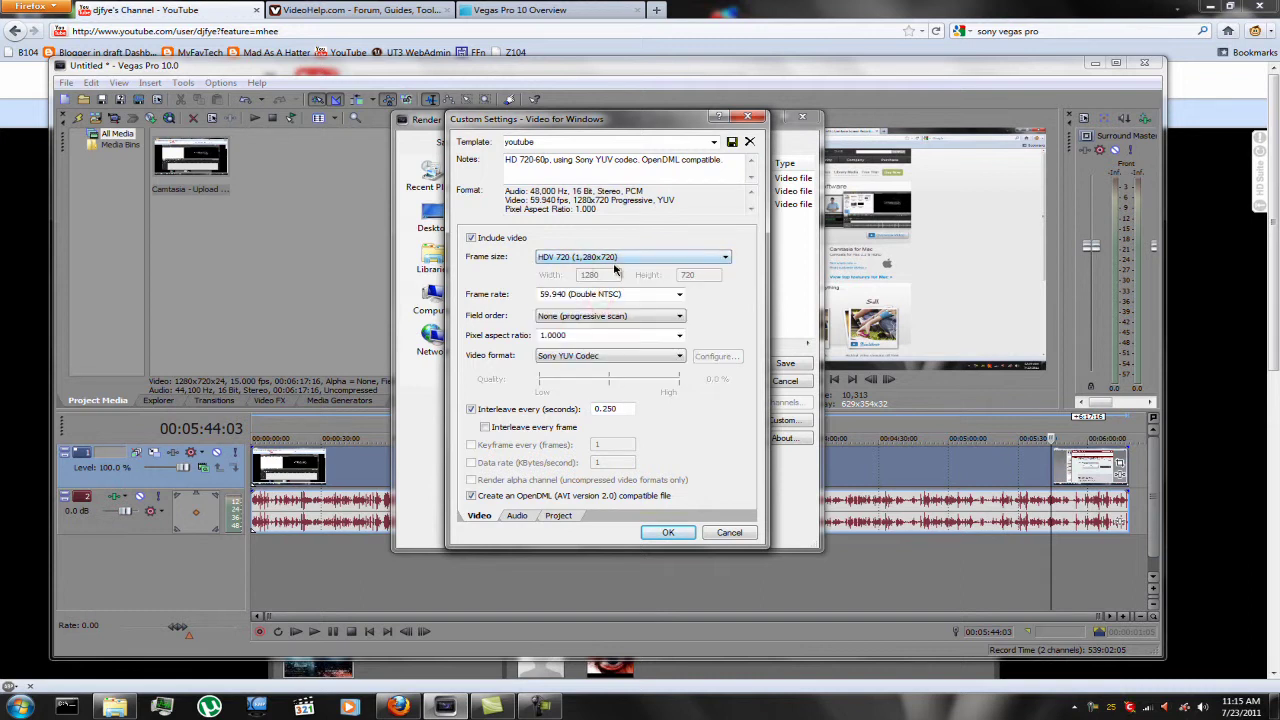
left_click(565, 258)
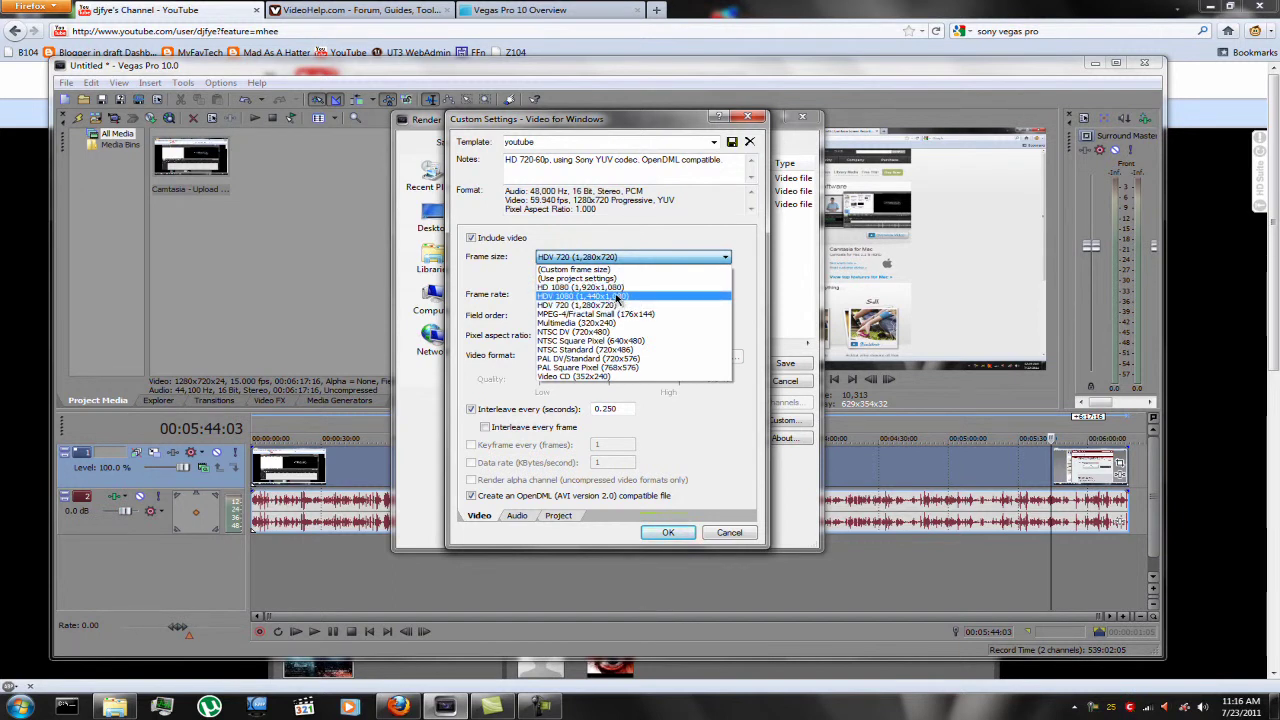
left_click(669, 238)
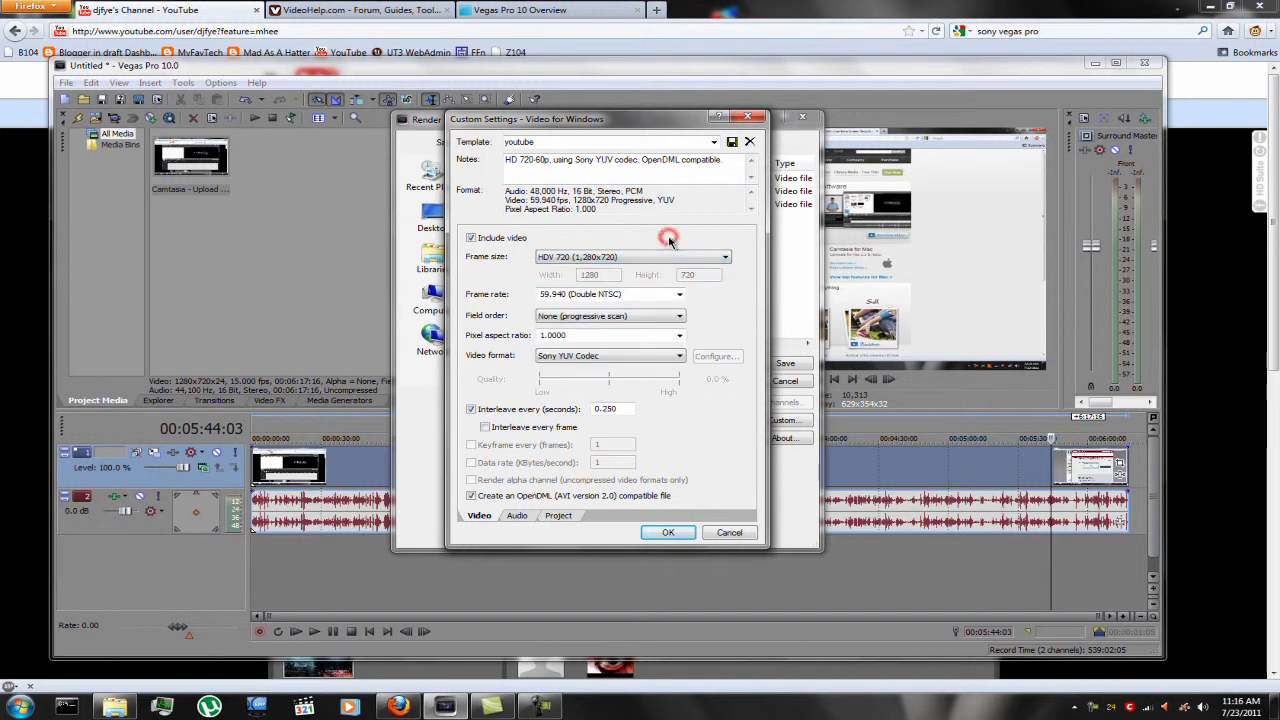
left_click(678, 297)
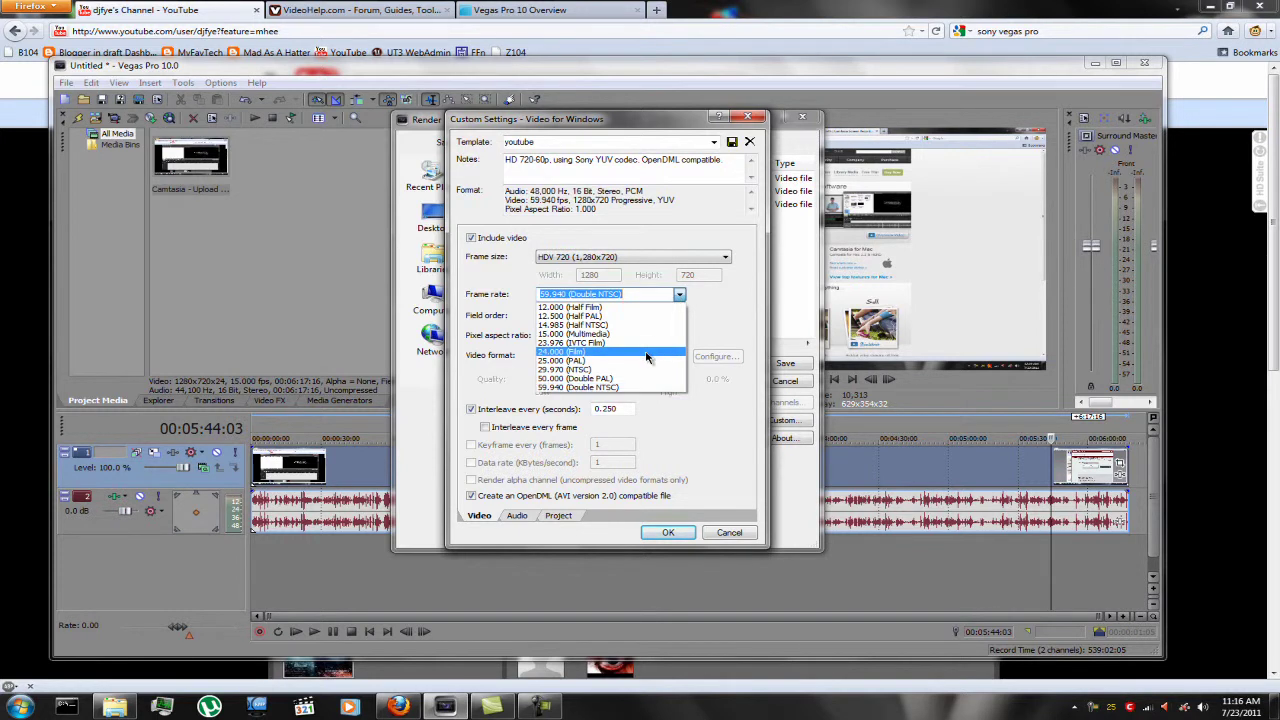
left_click(656, 377)
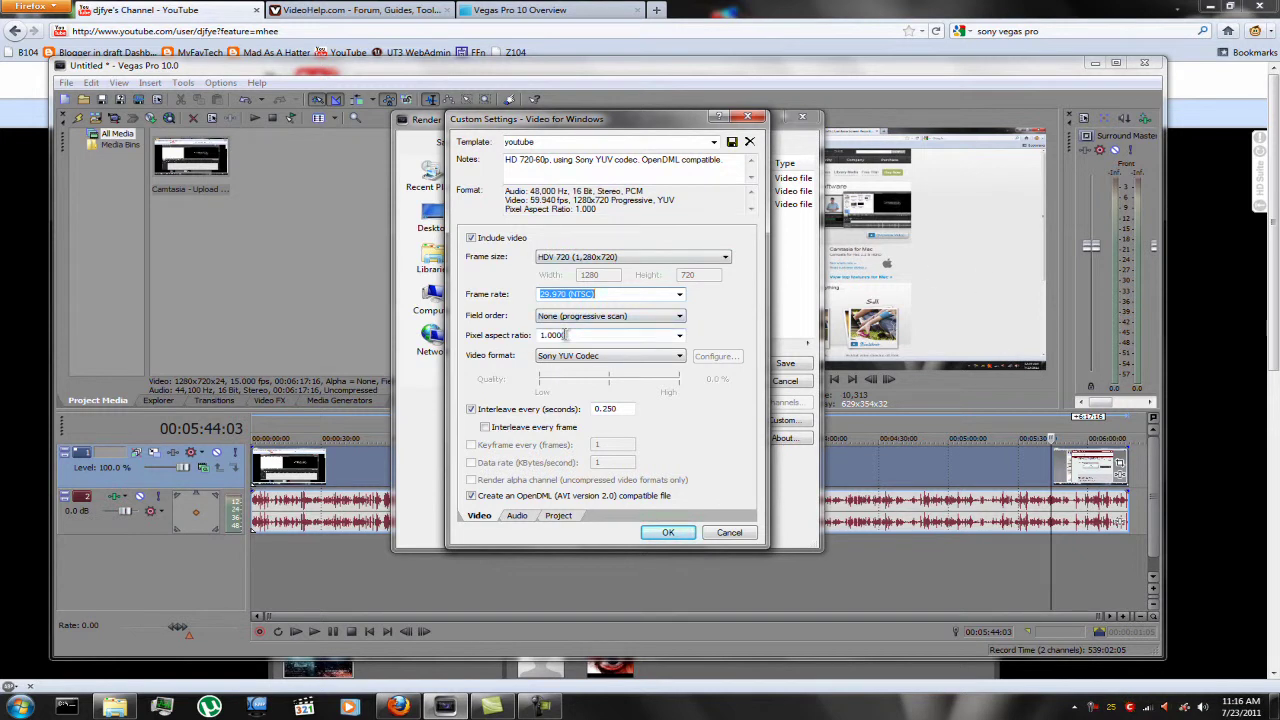
Set the video format to DivX 6.9.2 Codec (6 Logical CPUs)
left_click(588, 356)
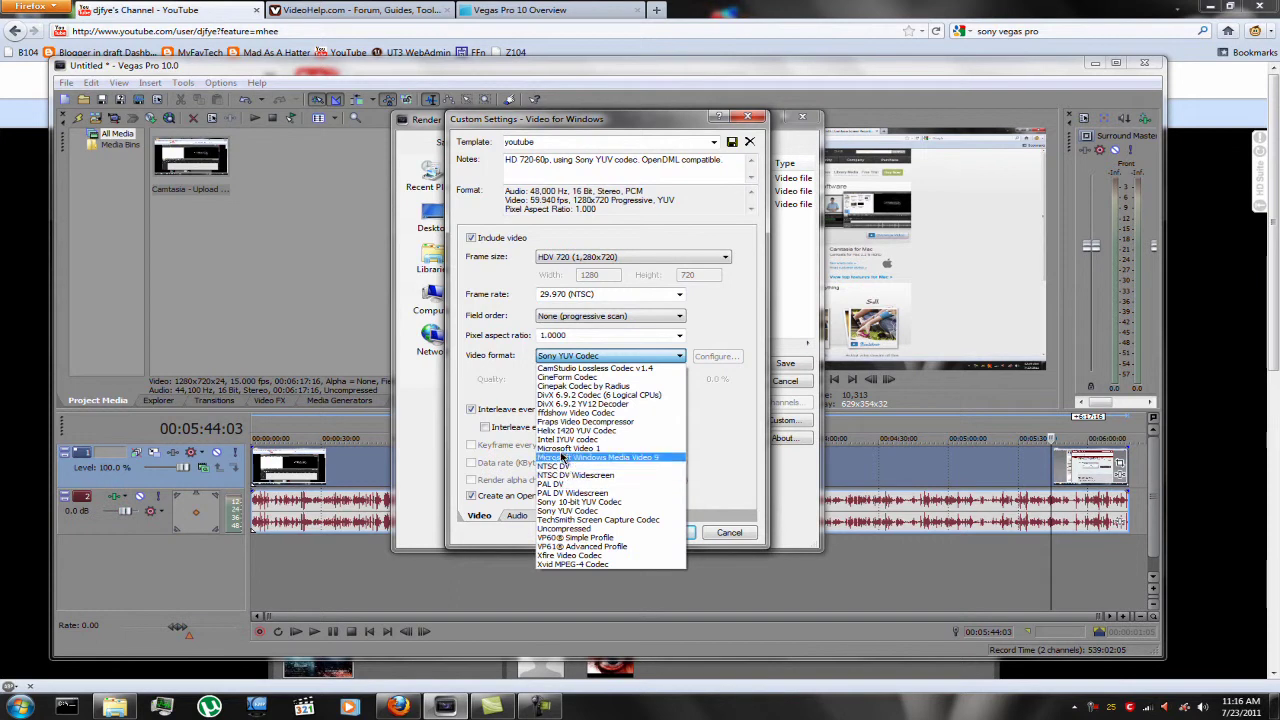
left_click(570, 395)
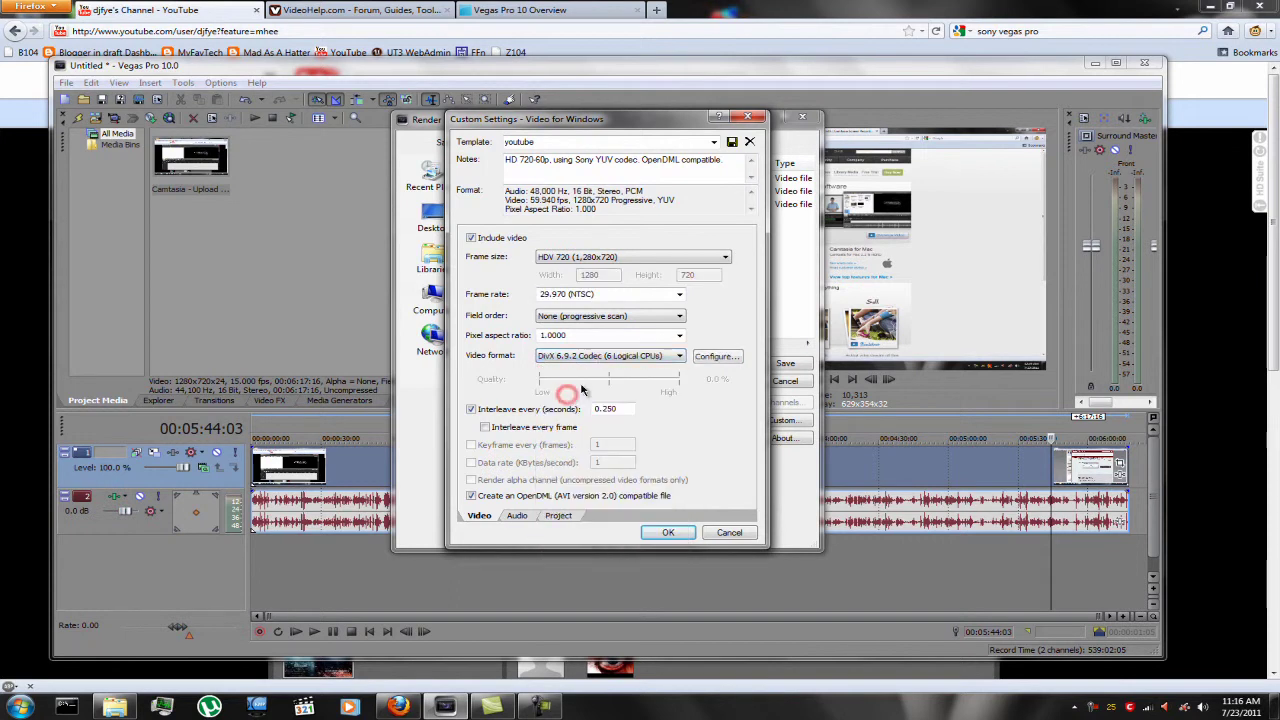
left_click(596, 355)
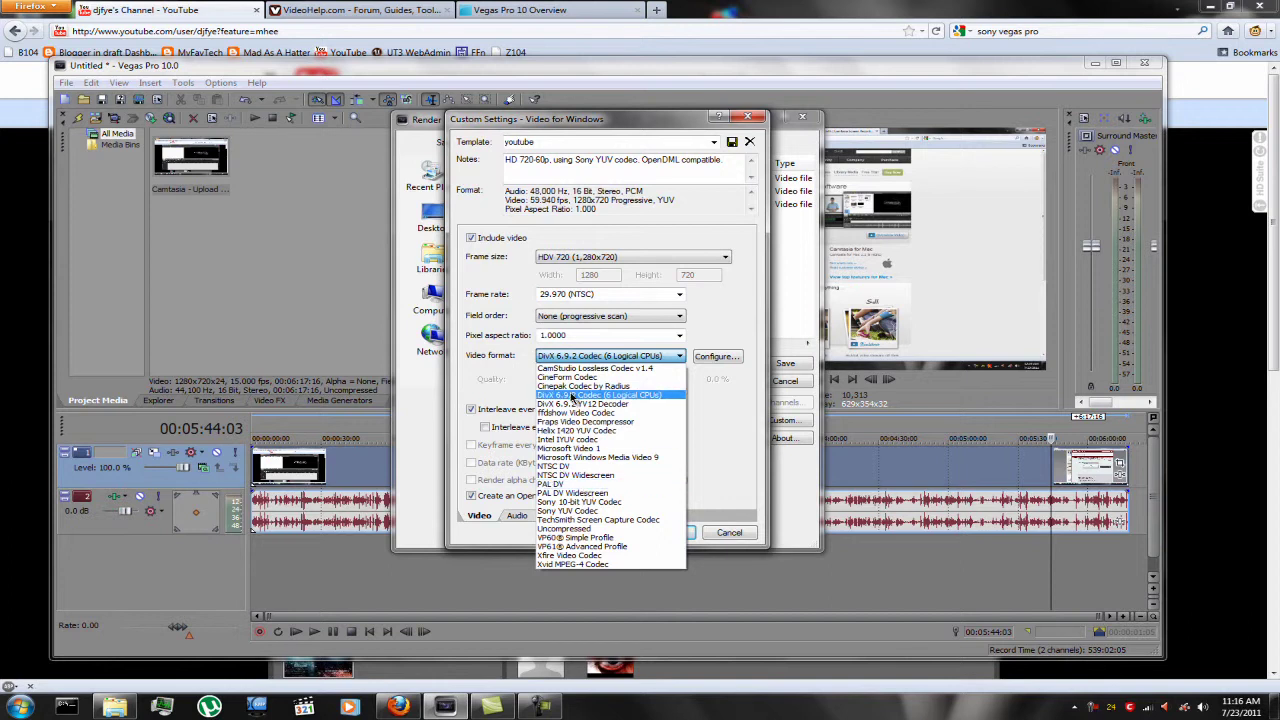
left_click(572, 396)
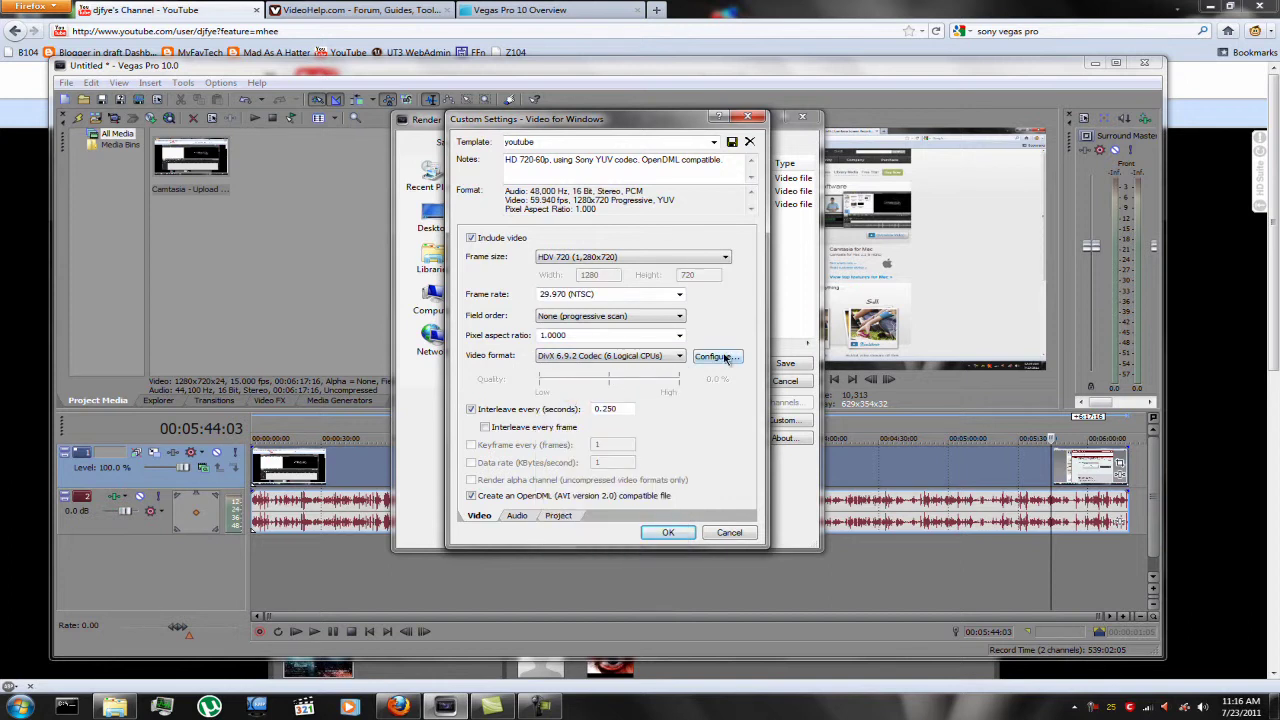
Configure the DivX codec with the 720HD Profile certification, keeping the 3000 kbps bitrate
left_click(716, 357)
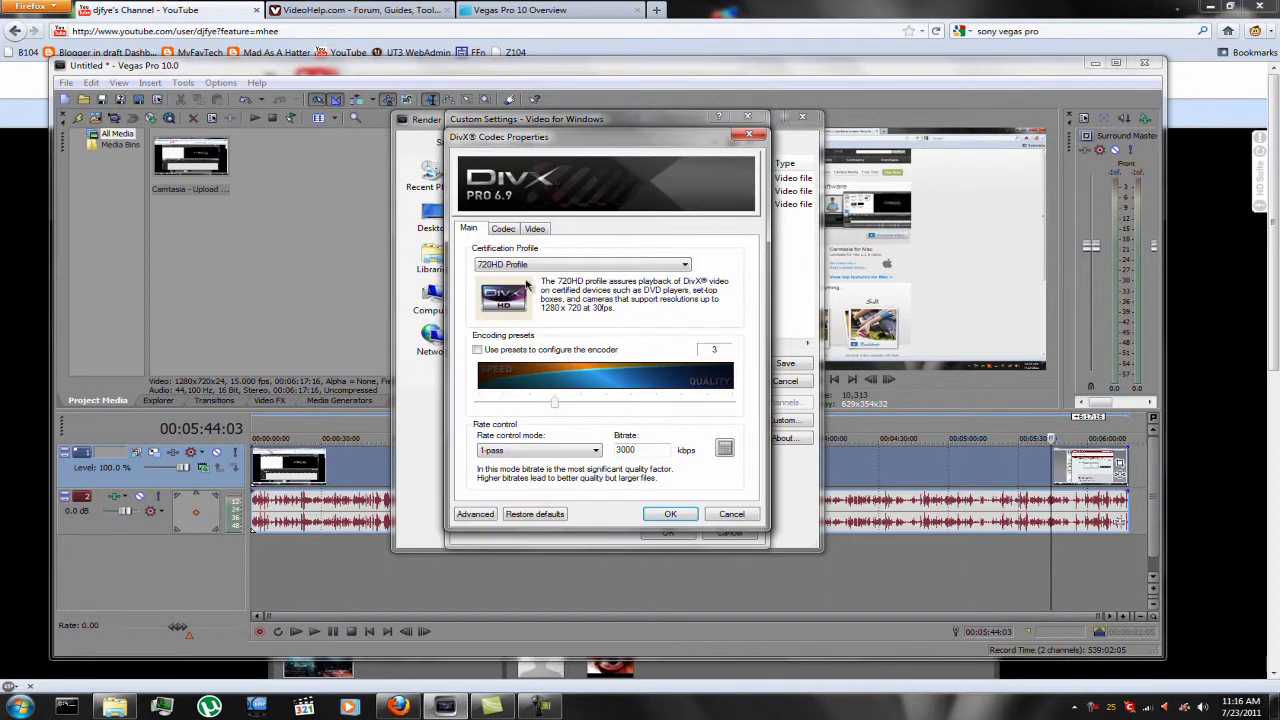
double_click(645, 449)
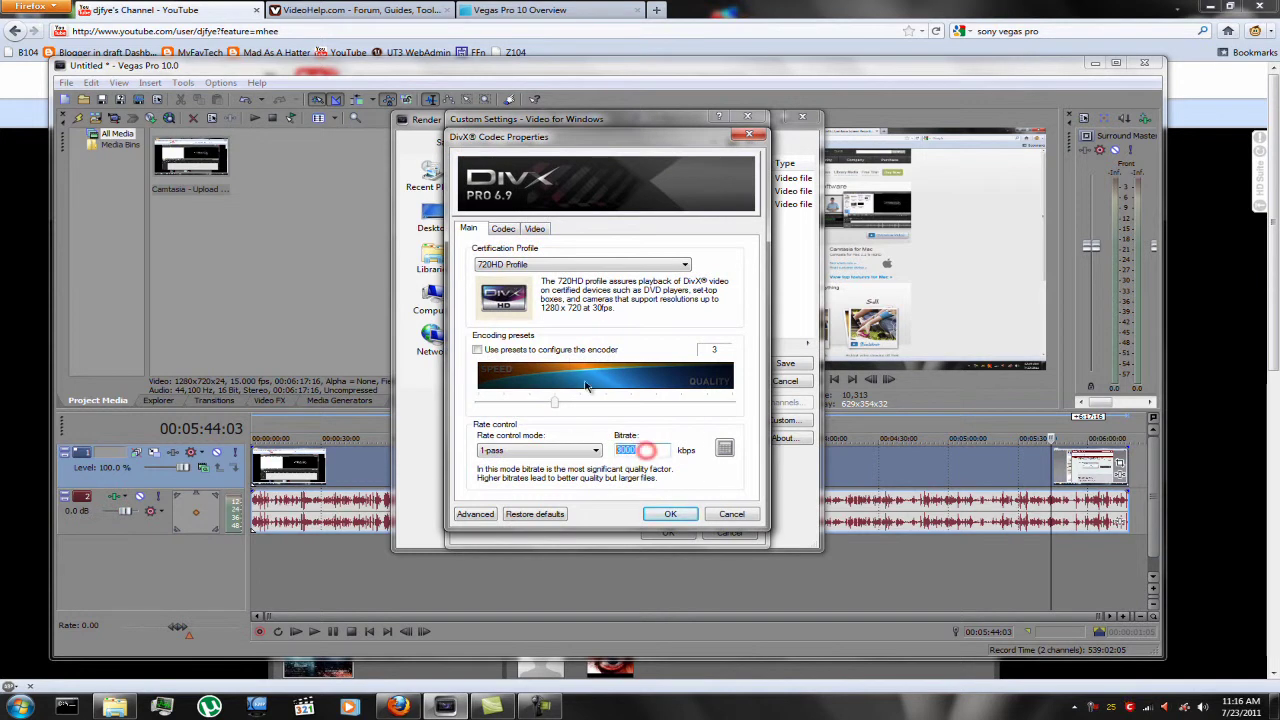
left_click(588, 265)
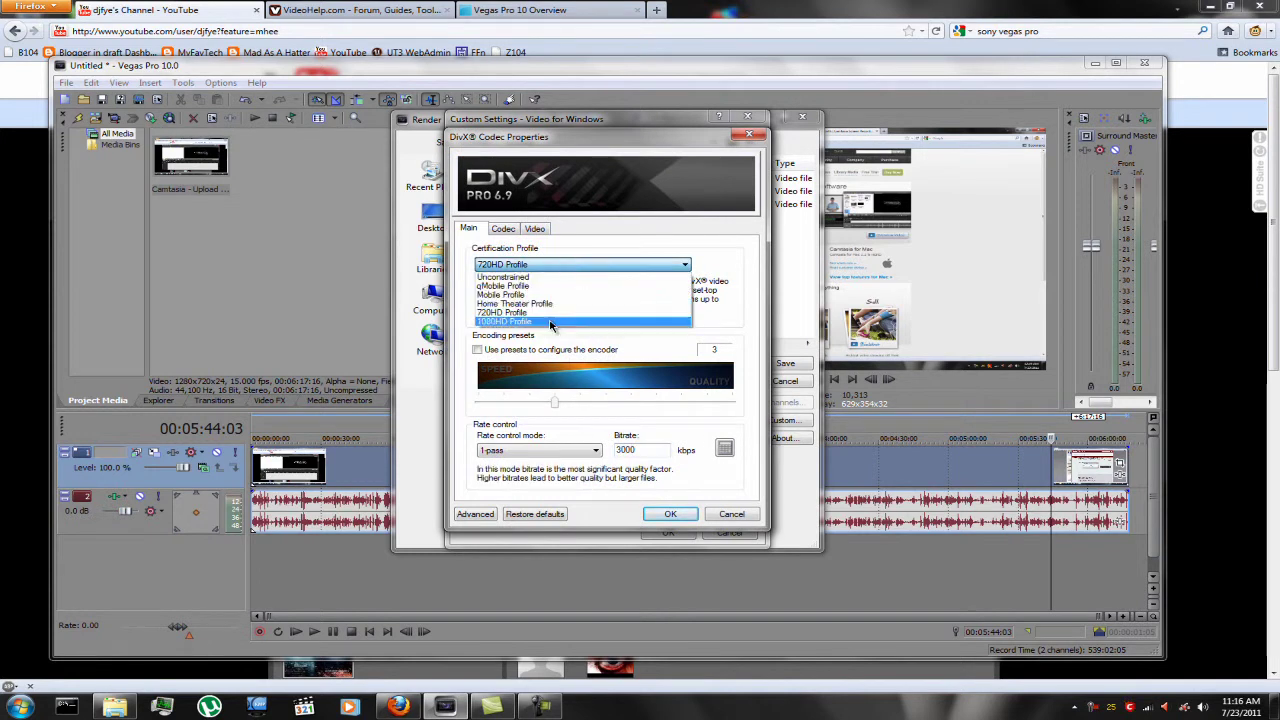
left_click(549, 320)
left_click(665, 264)
left_click(630, 312)
left_click(670, 516)
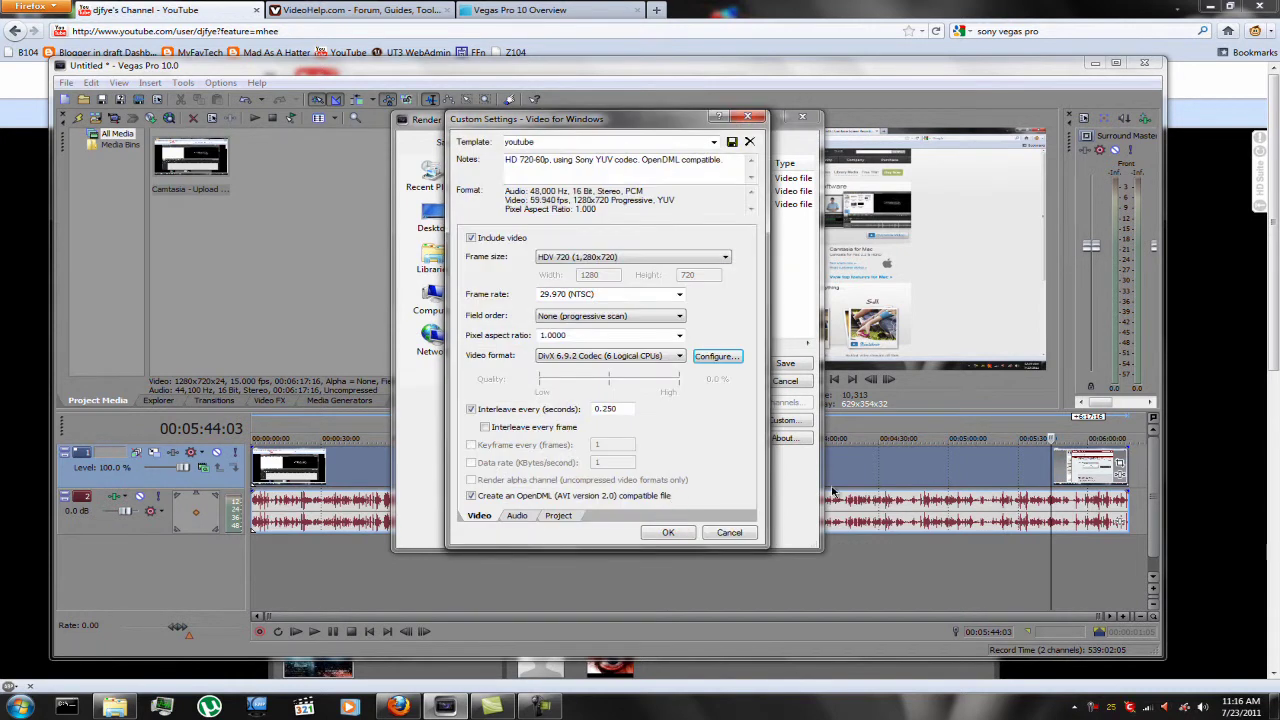
Set the template's audio format to CyberLink MPEG 1 Layer-3 with 48 kHz, 2ch, 128 kbps CBR attributes
left_click(517, 516)
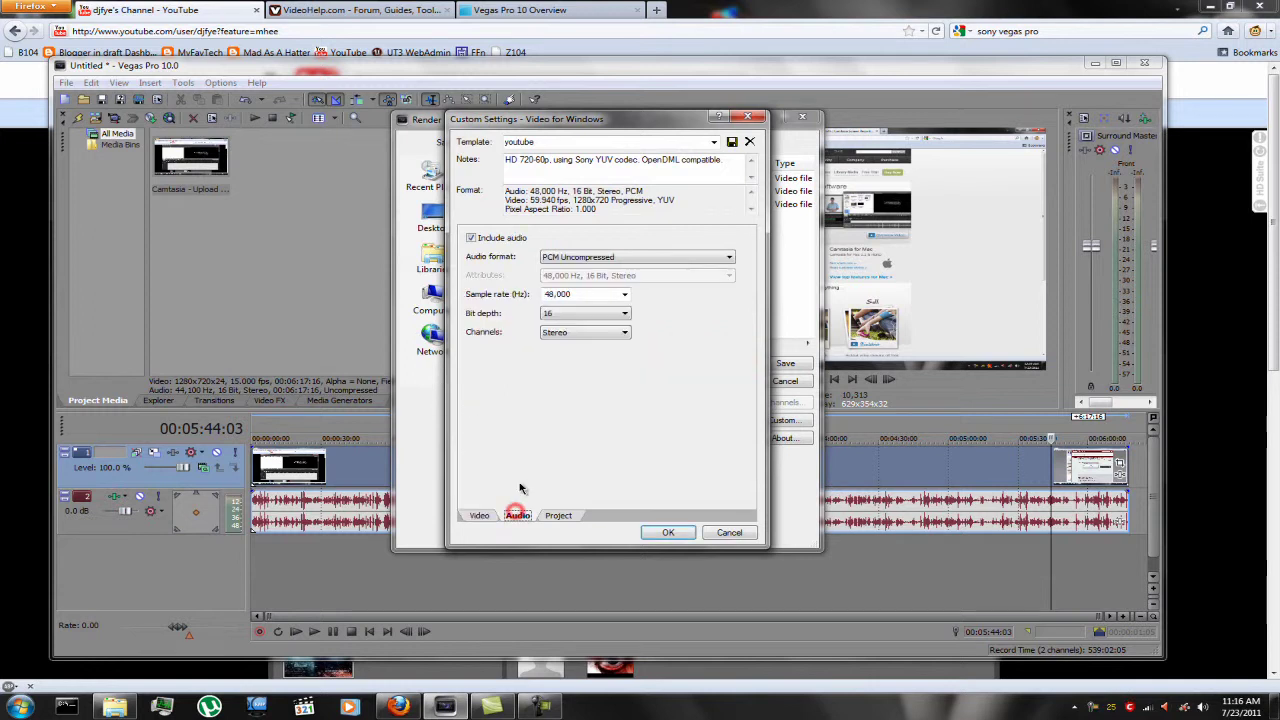
left_click(583, 258)
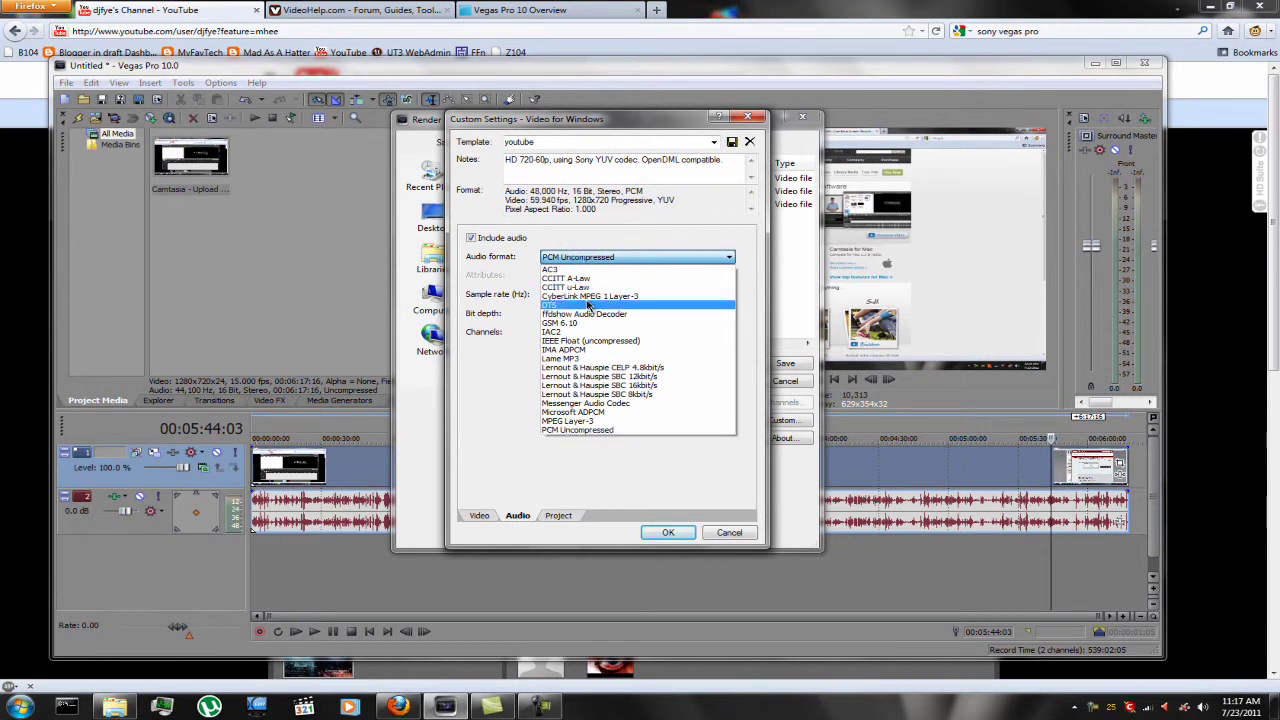
left_click(586, 297)
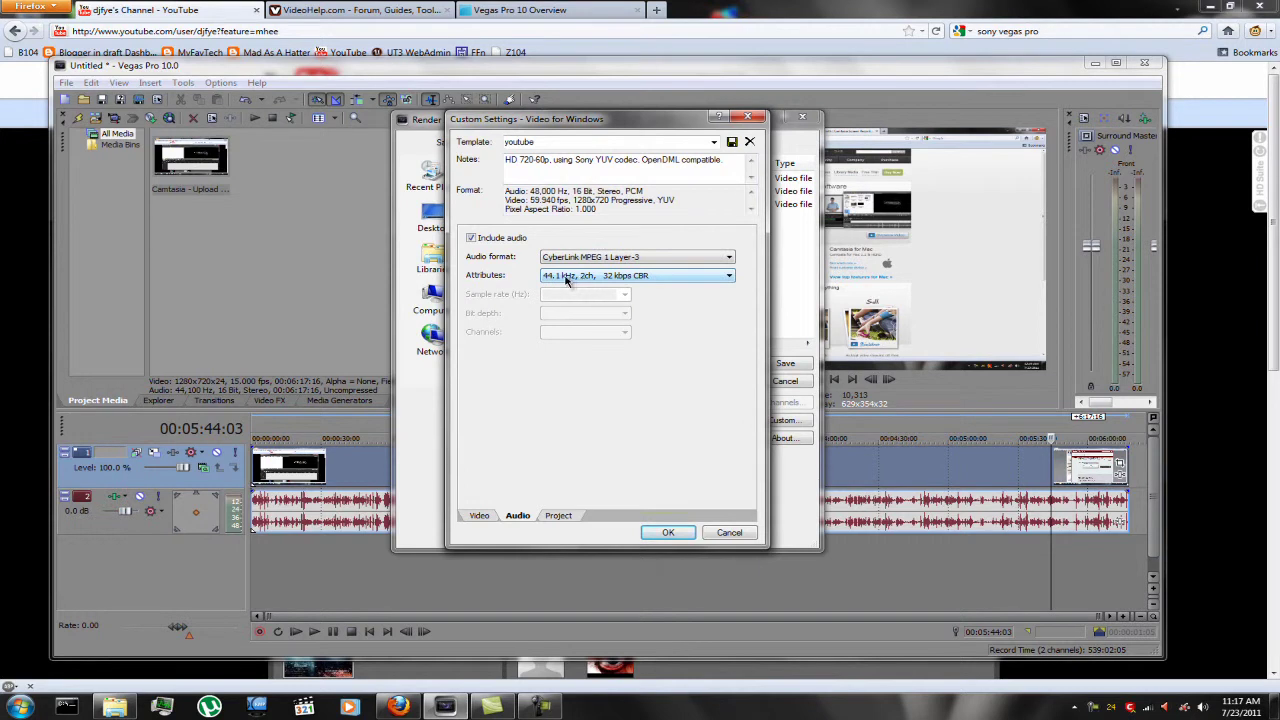
left_click(565, 281)
mouse_move(734, 317)
left_mouse_down()
mouse_move(751, 535)
mouse_move(729, 447)
mouse_move(729, 340)
left_mouse_up()
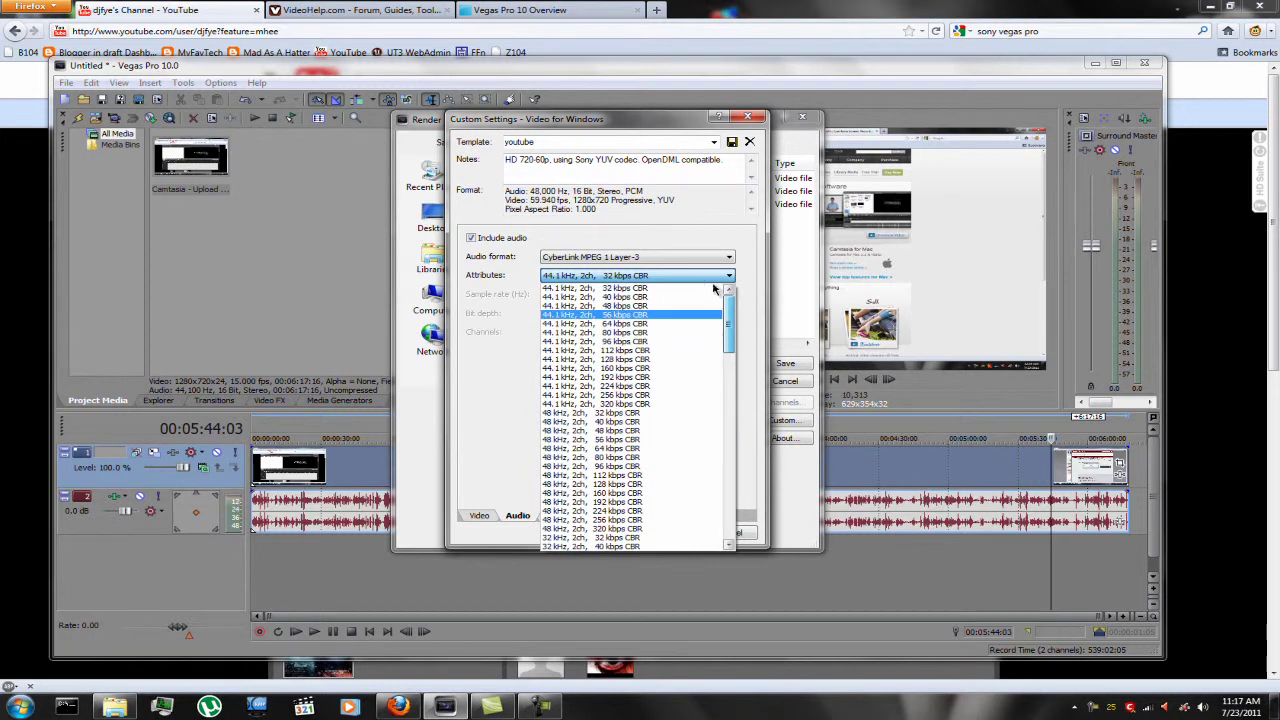
mouse_move(733, 328)
left_mouse_down()
mouse_move(738, 358)
mouse_move(734, 346)
left_mouse_up()
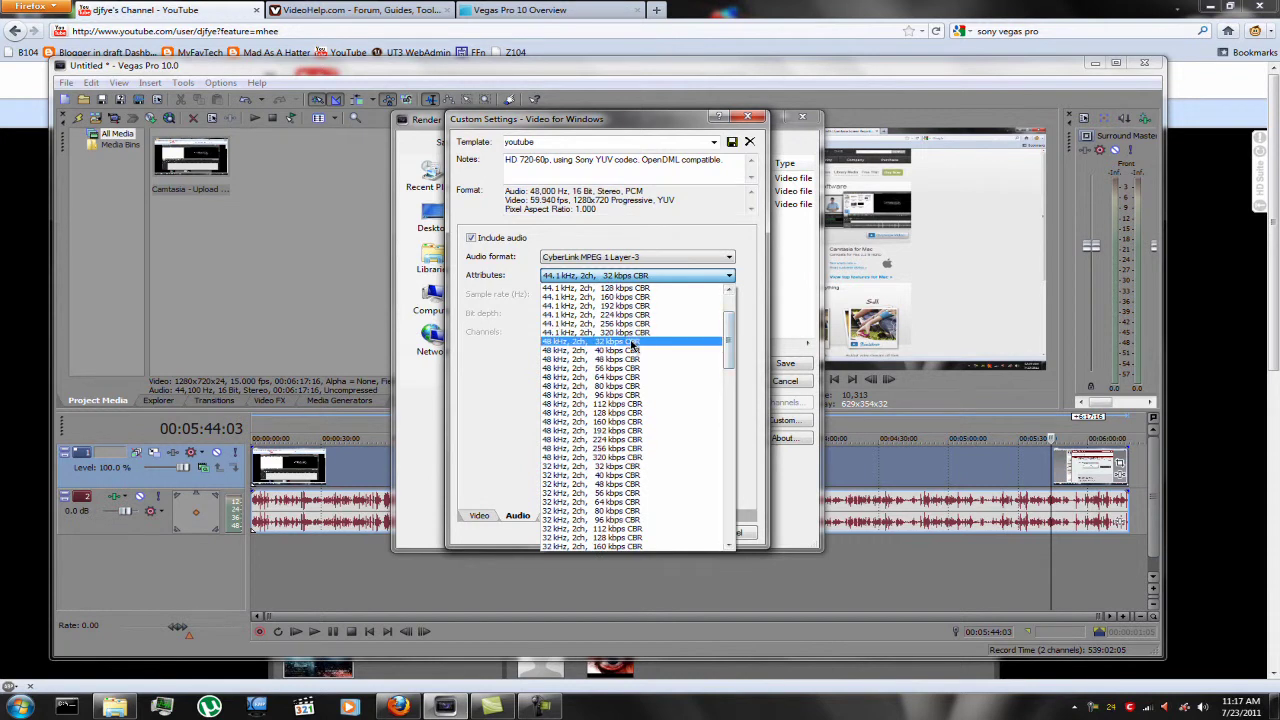
left_click(621, 411)
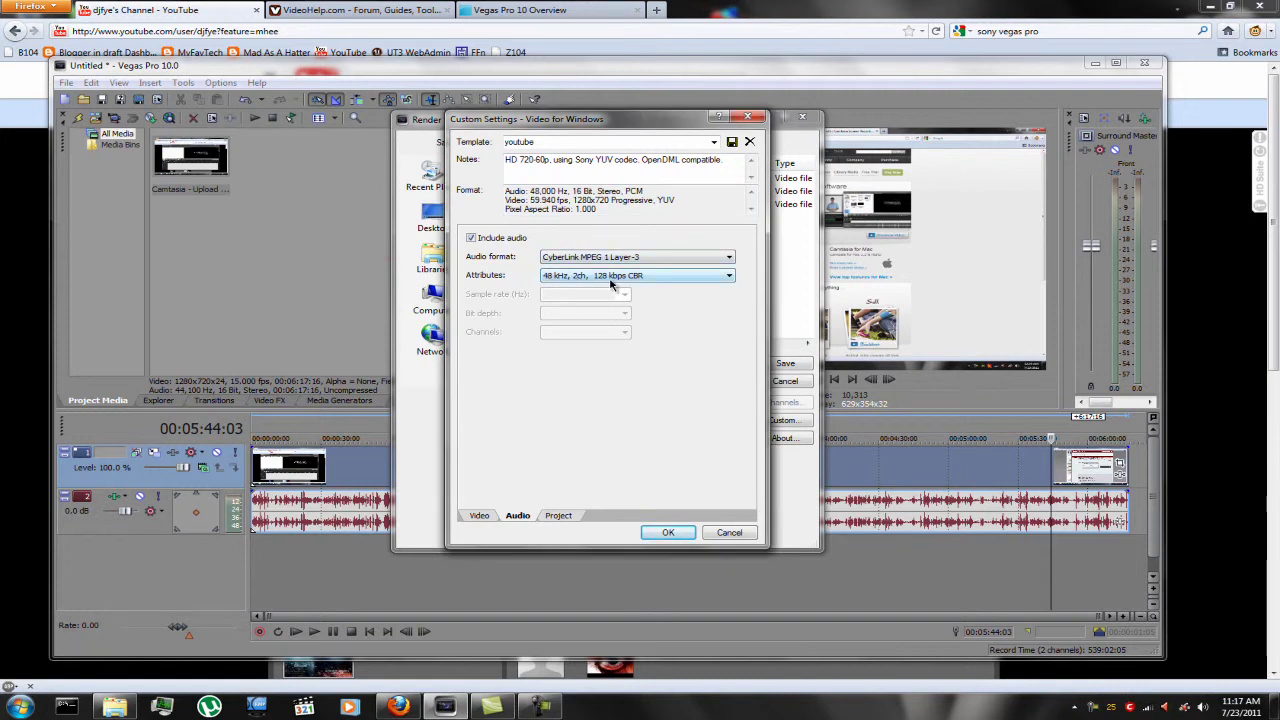
Set the video rendering quality to Best and keep the stereoscopic 3D mode on (Use Project Settings)
left_click(562, 516)
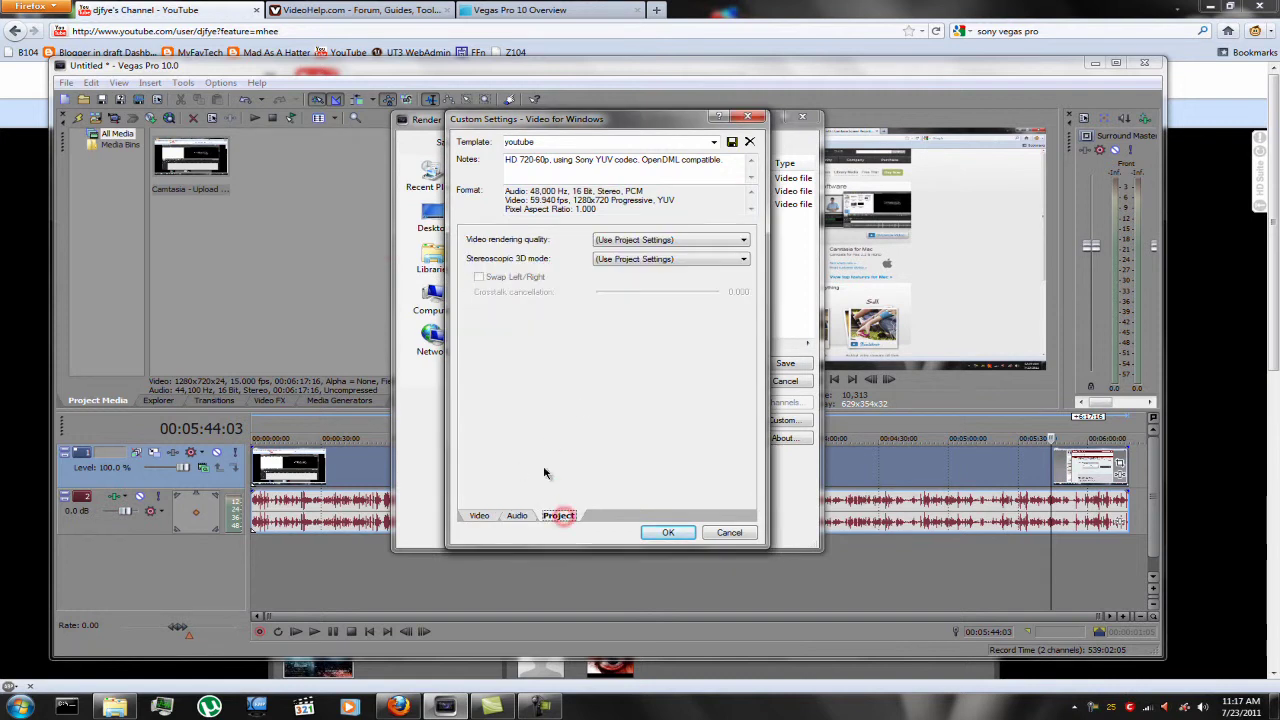
left_click(633, 242)
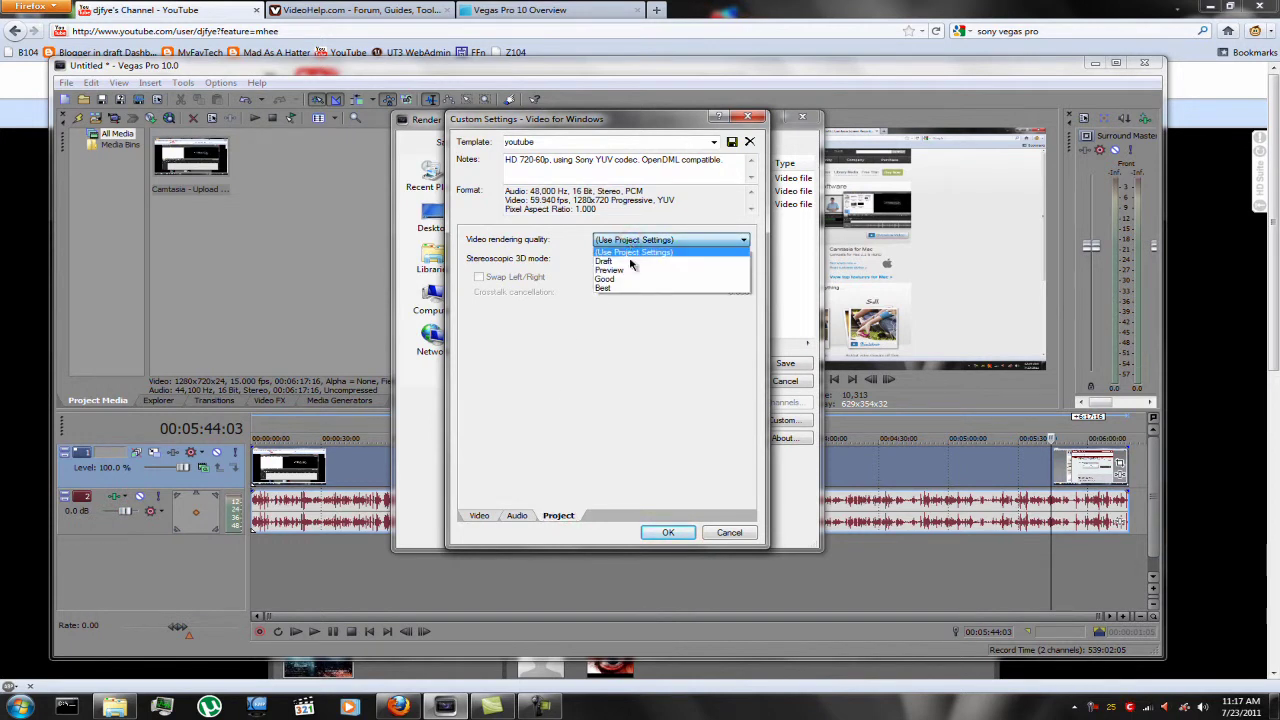
left_click(627, 289)
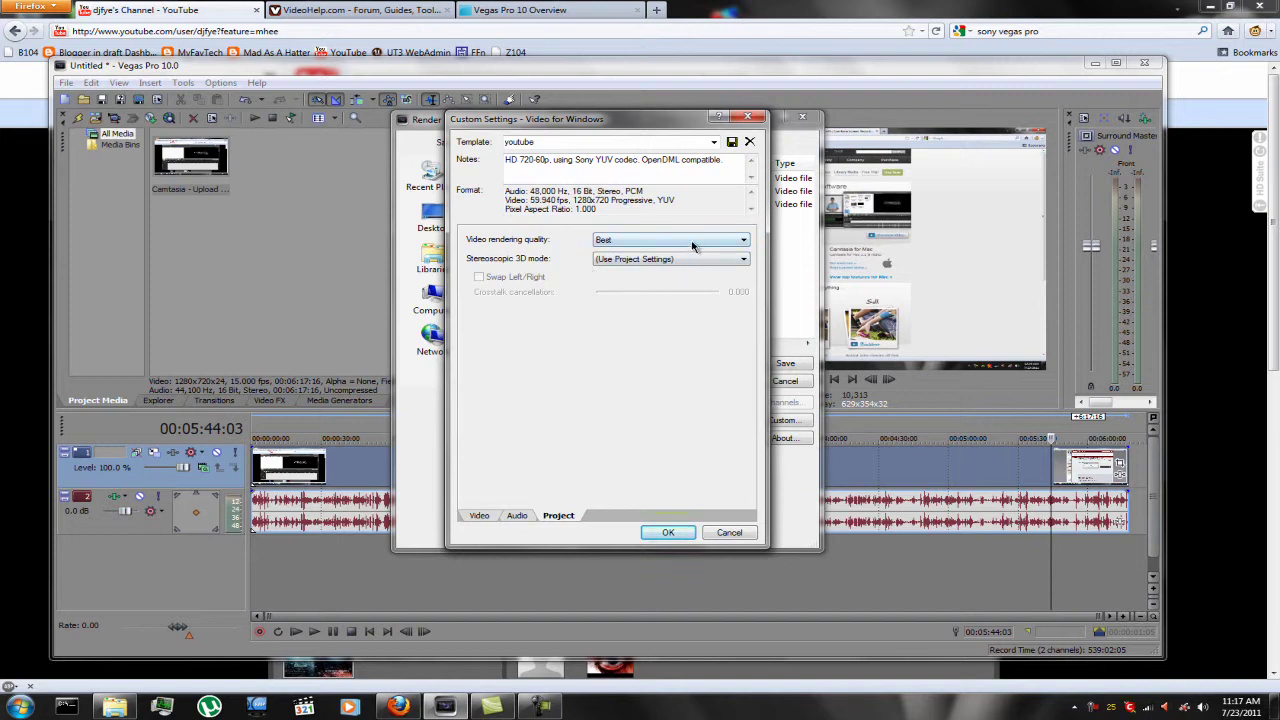
left_click(740, 260)
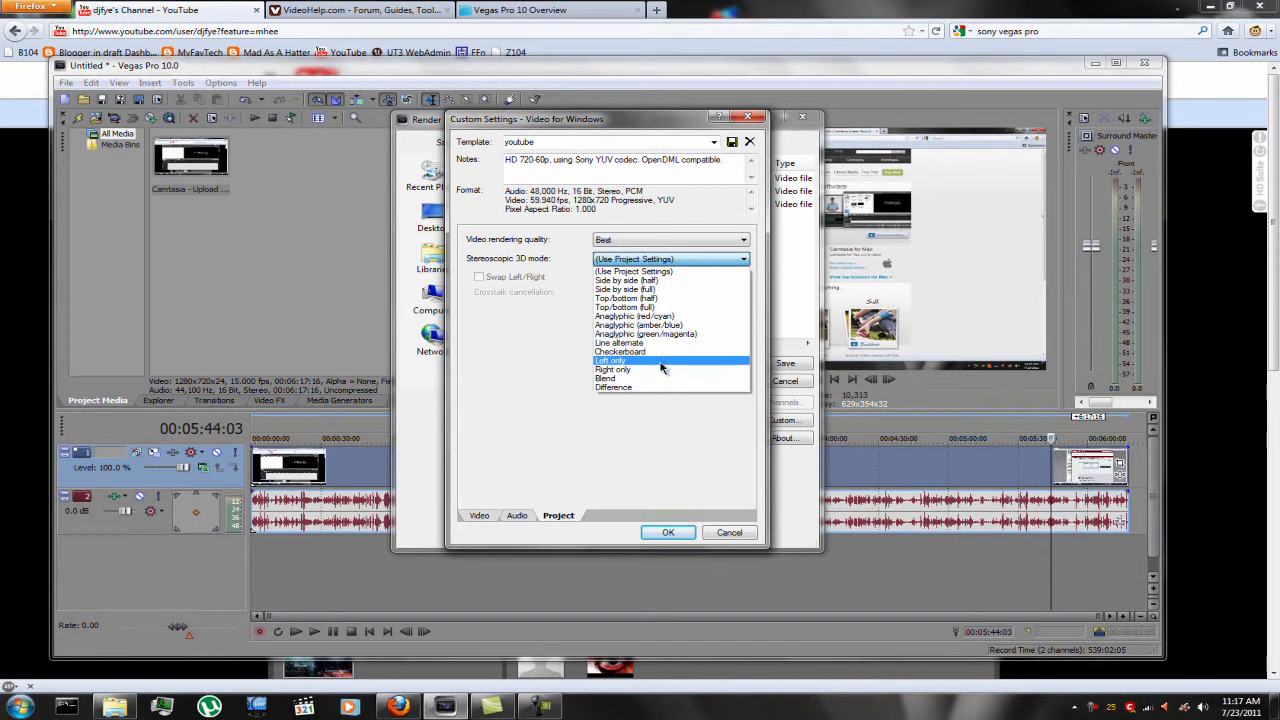
left_click(676, 273)
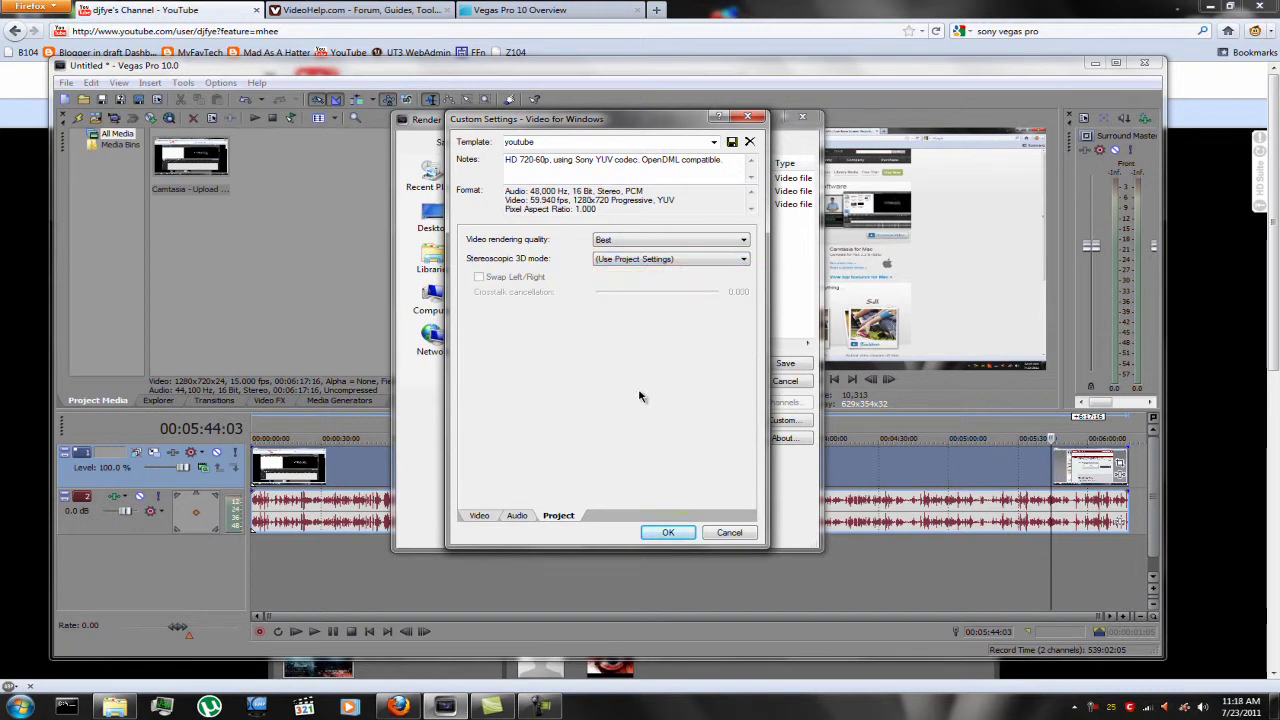
Go back to the video settings, select the notes text and choose the Youtube HD template in the custom settings
left_click(486, 516)
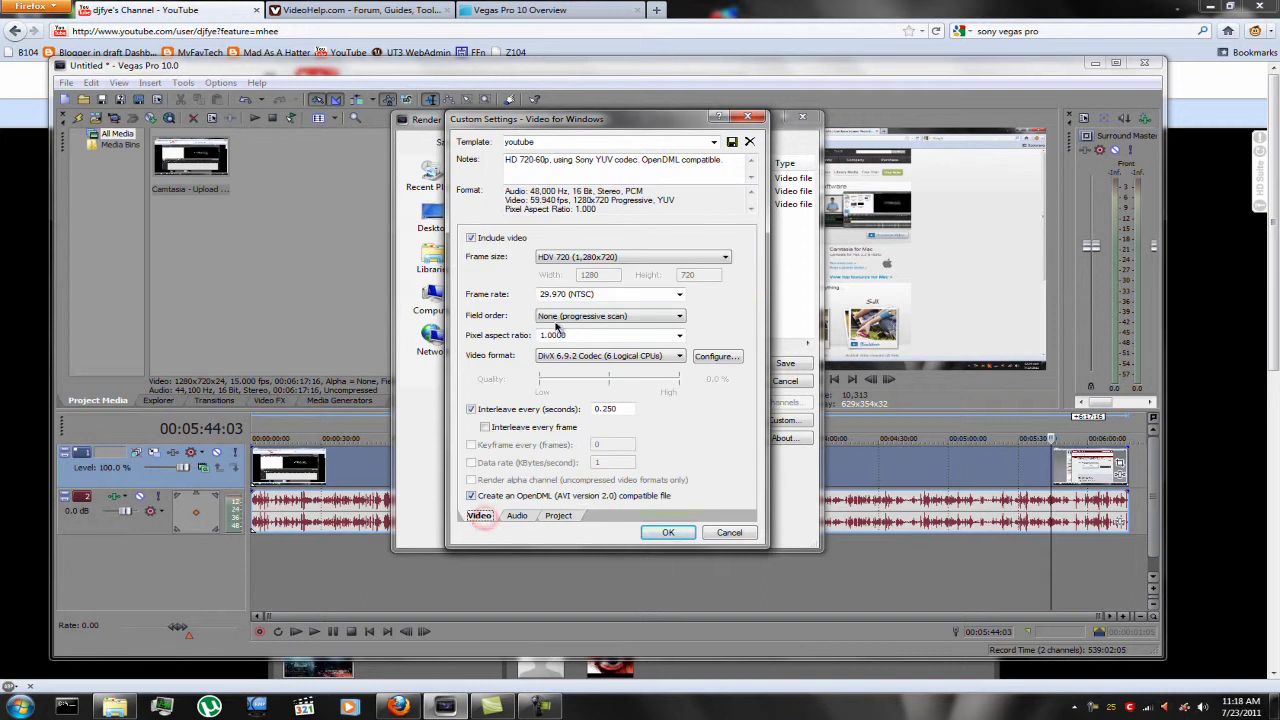
triple_click(735, 163)
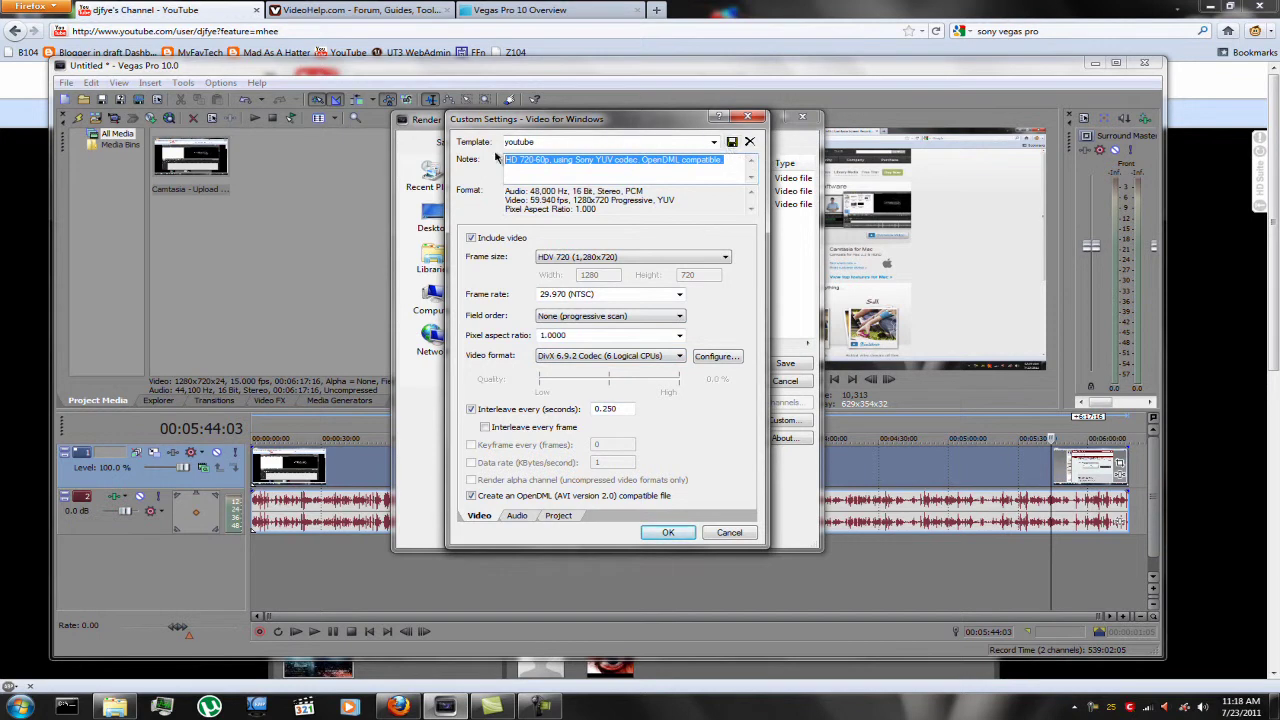
left_click(714, 142)
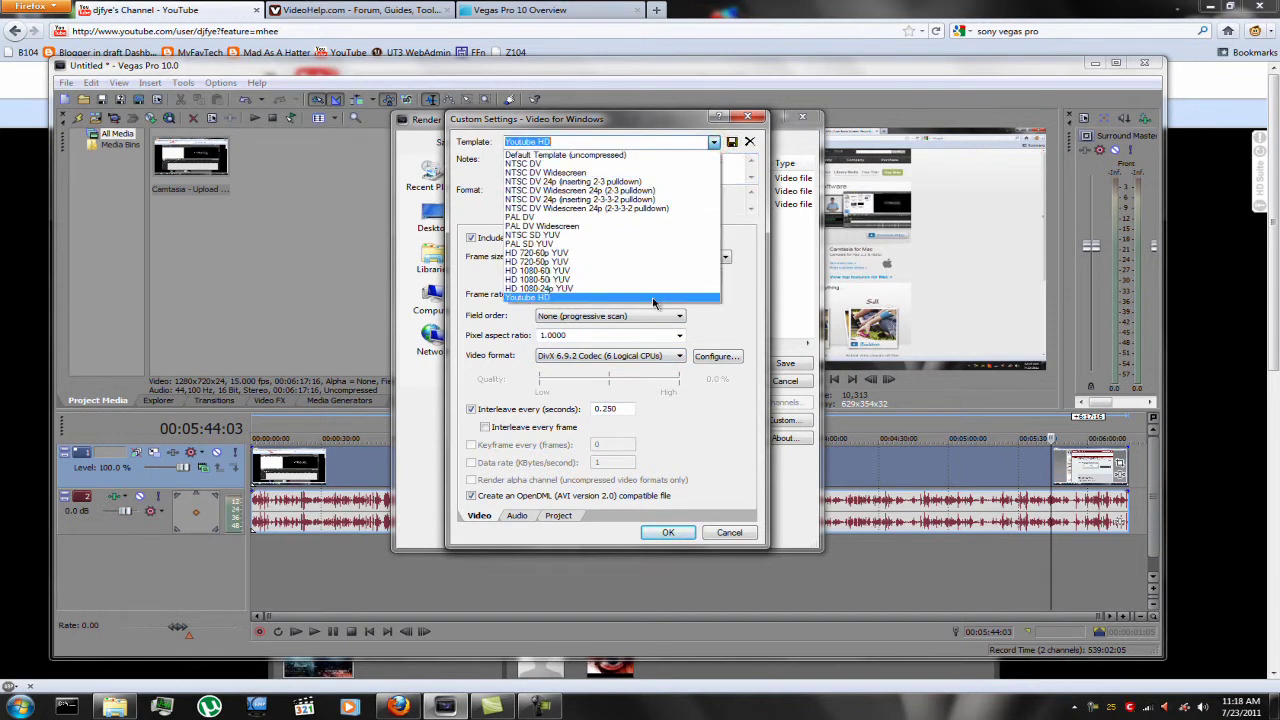
left_click(653, 298)
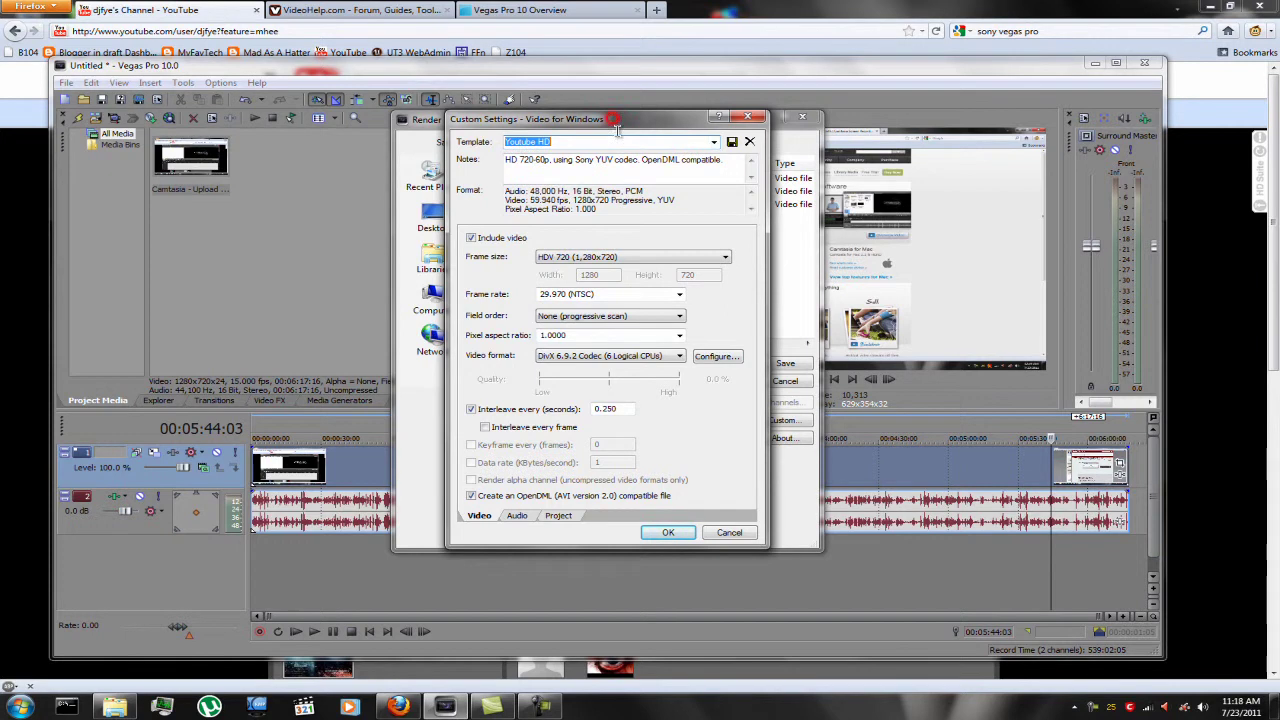
Discard the custom settings and choose the saved Youtube HD template in Render As
left_click(730, 533)
left_click(597, 420)
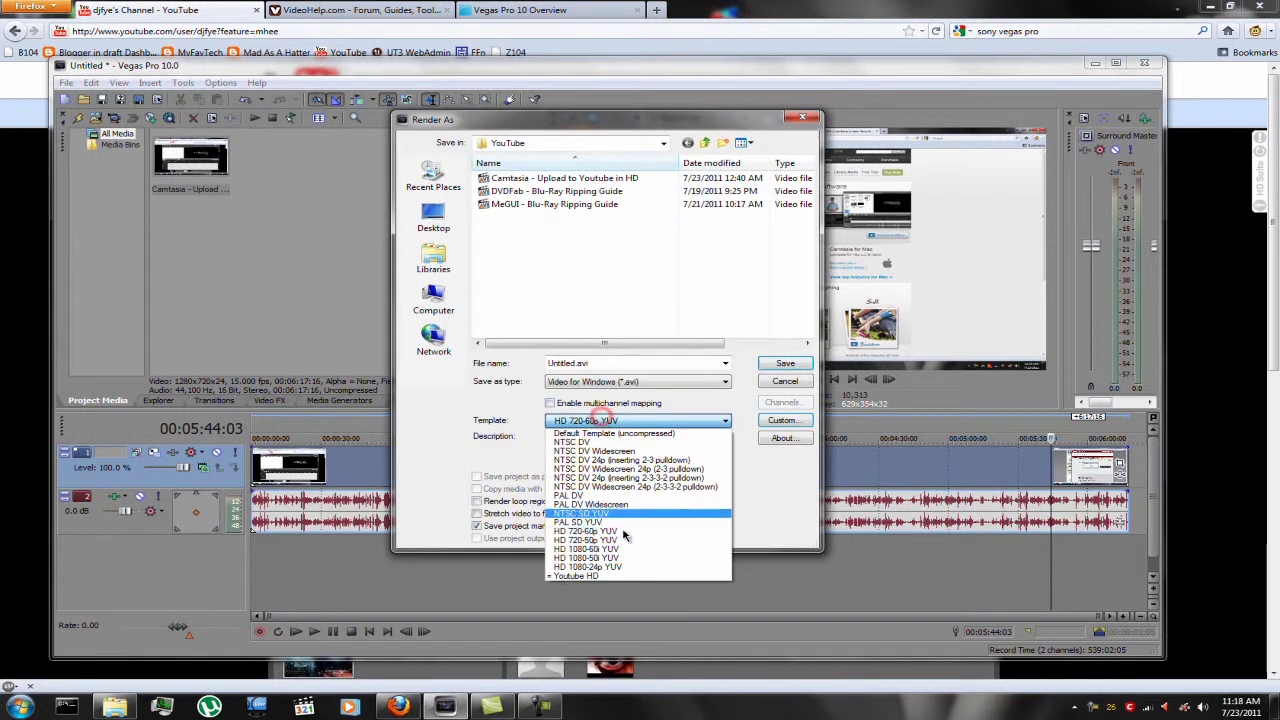
left_click(620, 576)
Examine the Youtube HD template's DivX codec properties, audio settings and project settings
left_click(780, 421)
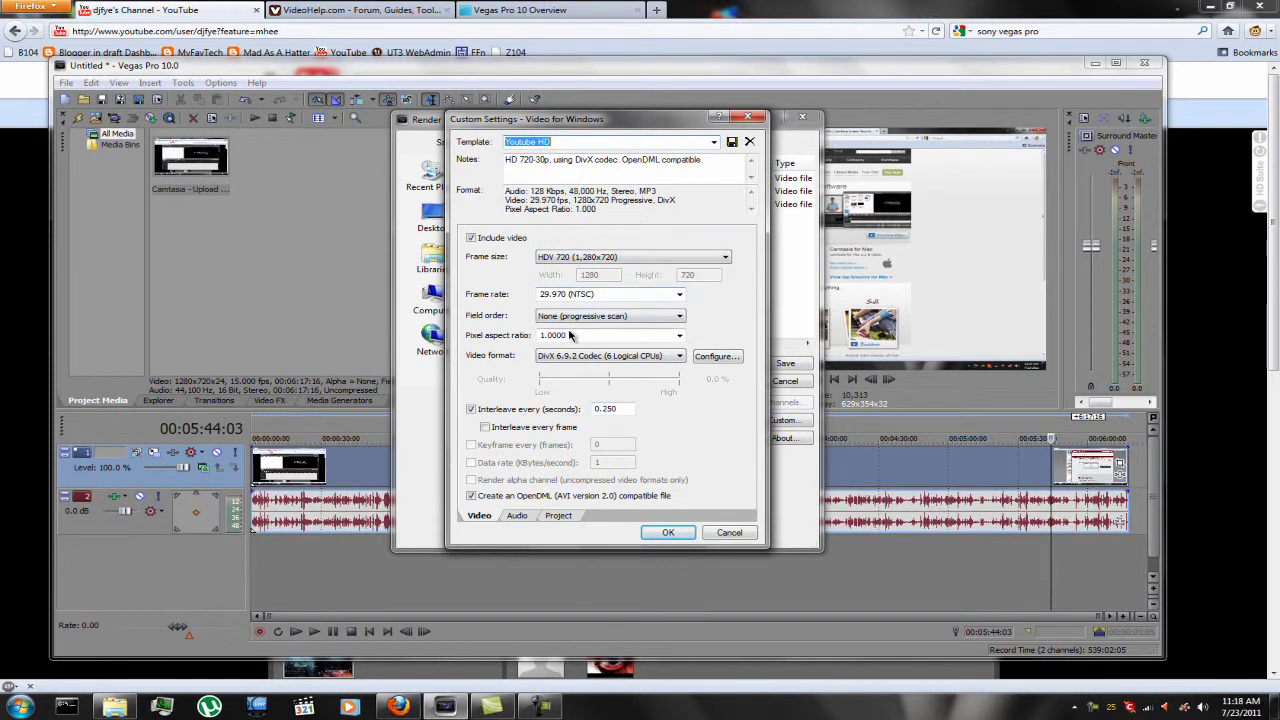
left_click(706, 358)
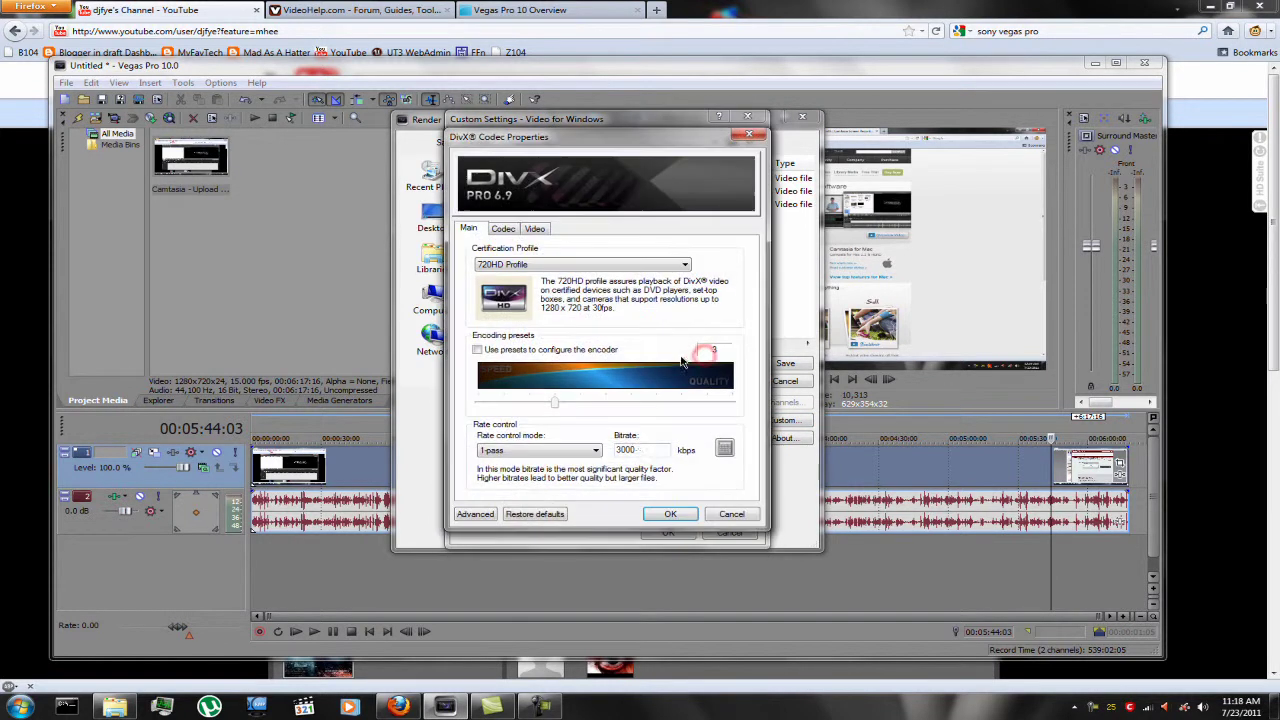
left_click(731, 514)
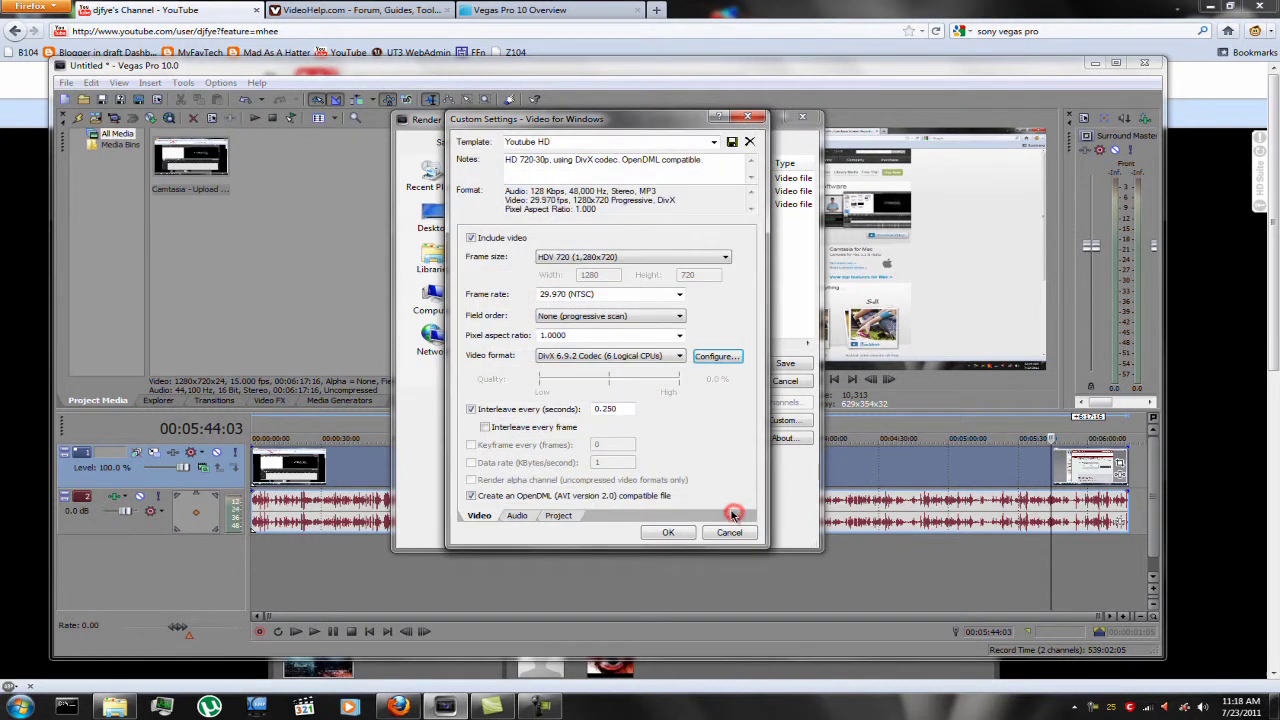
left_click(516, 515)
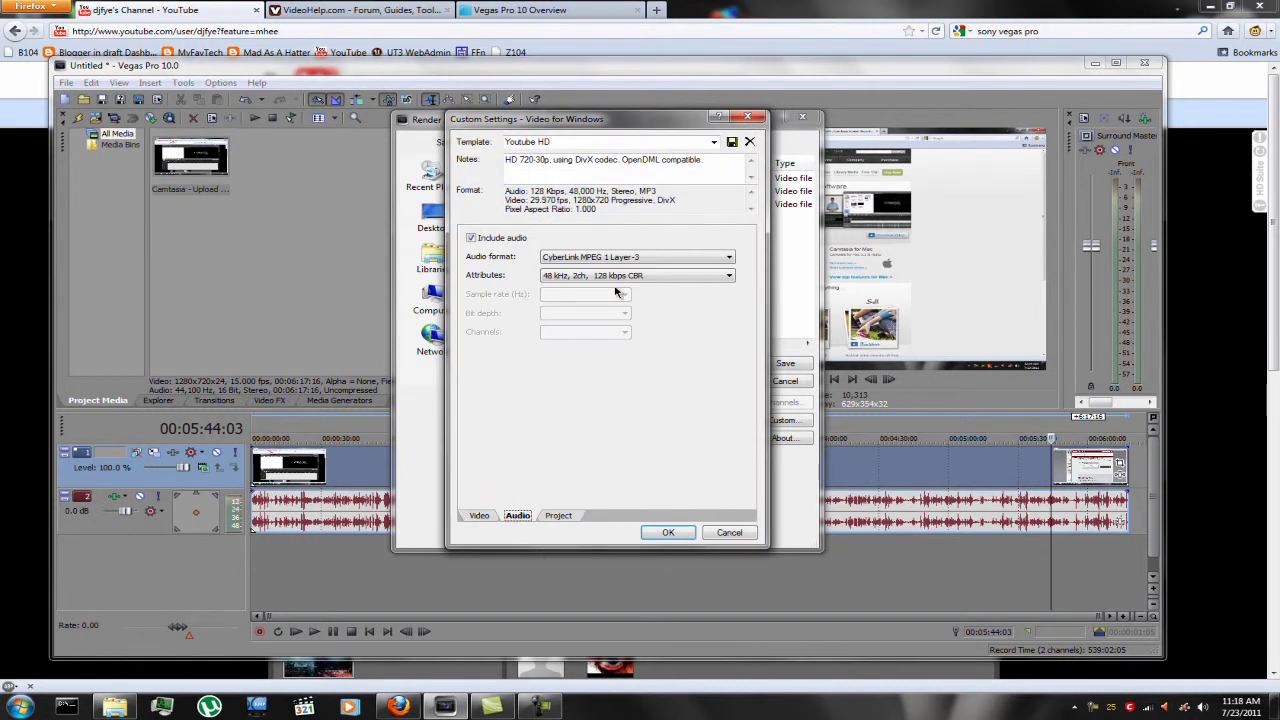
left_click(558, 515)
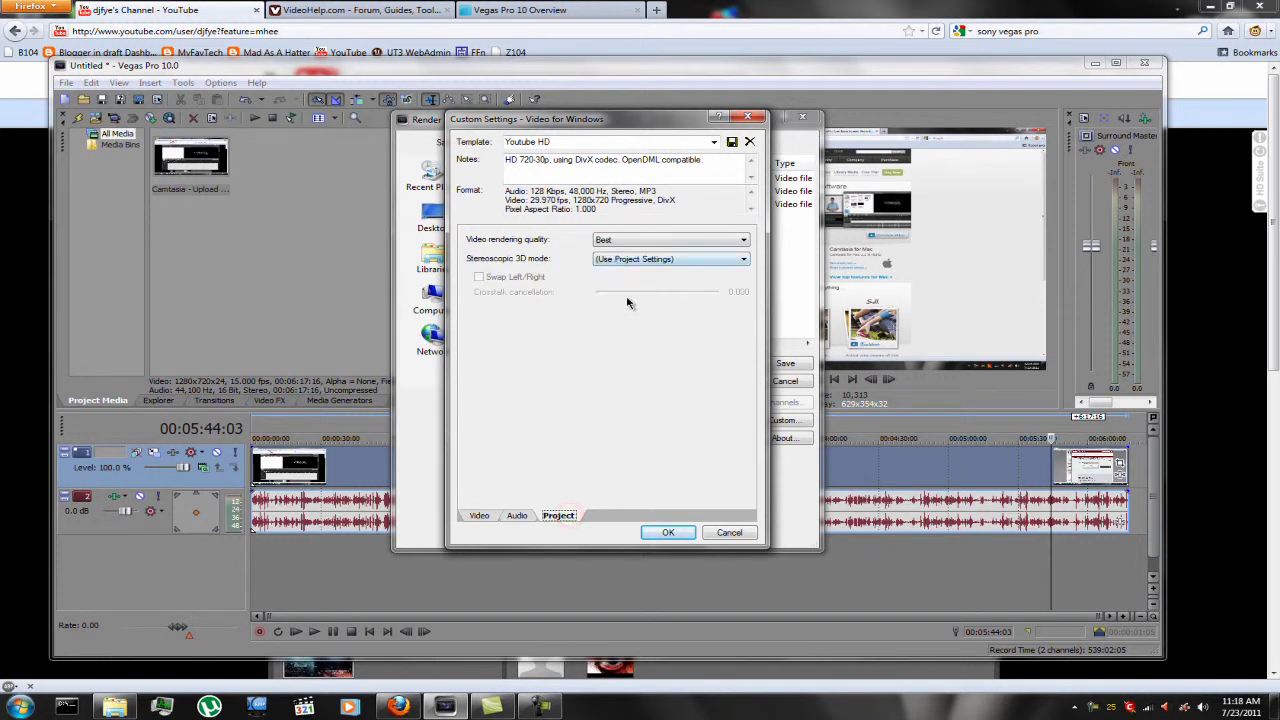
left_click(746, 118)
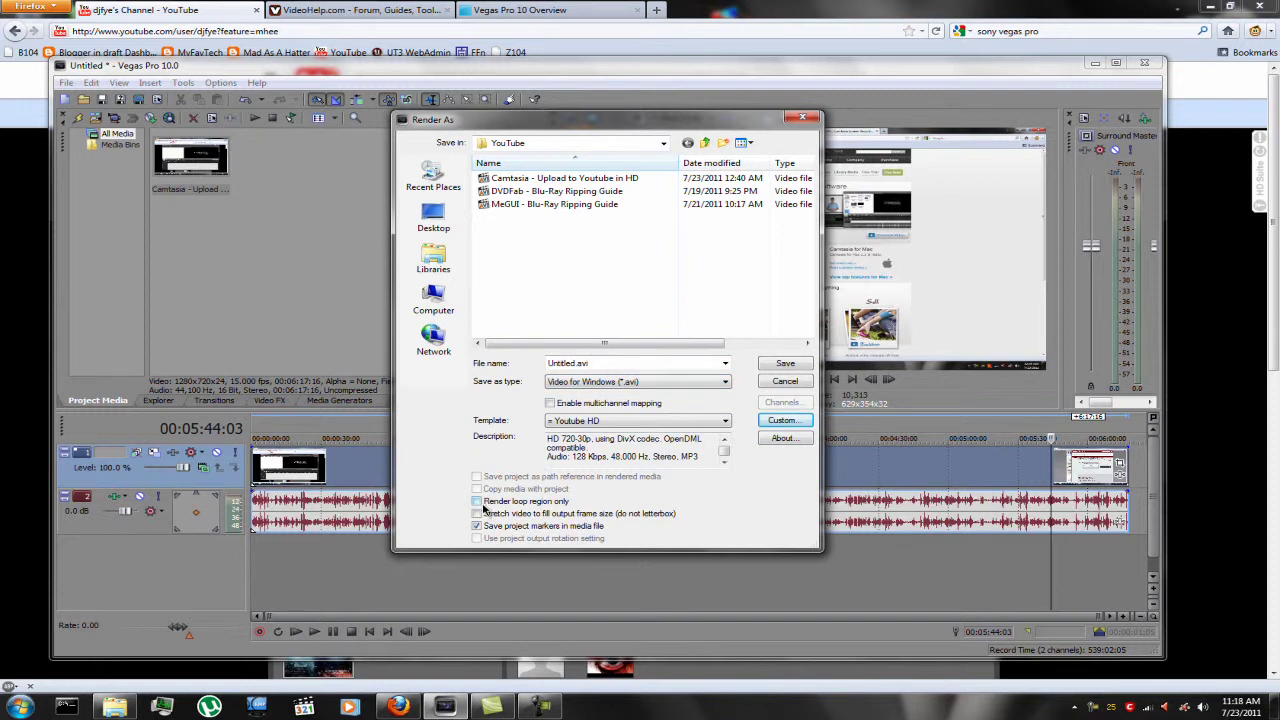
Start rendering the project to Untitled.avi in the YouTube folder with the Youtube HD template
left_click_drag(570, 126, 978, 481)
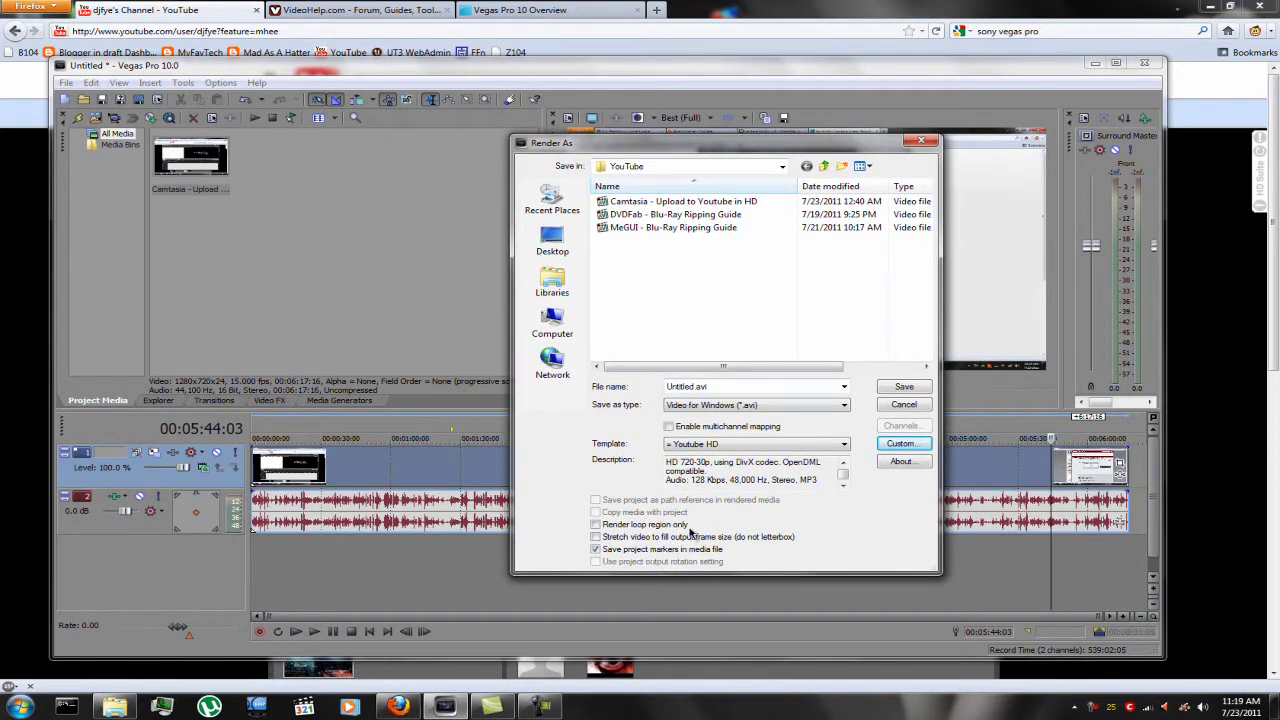
left_click(908, 387)
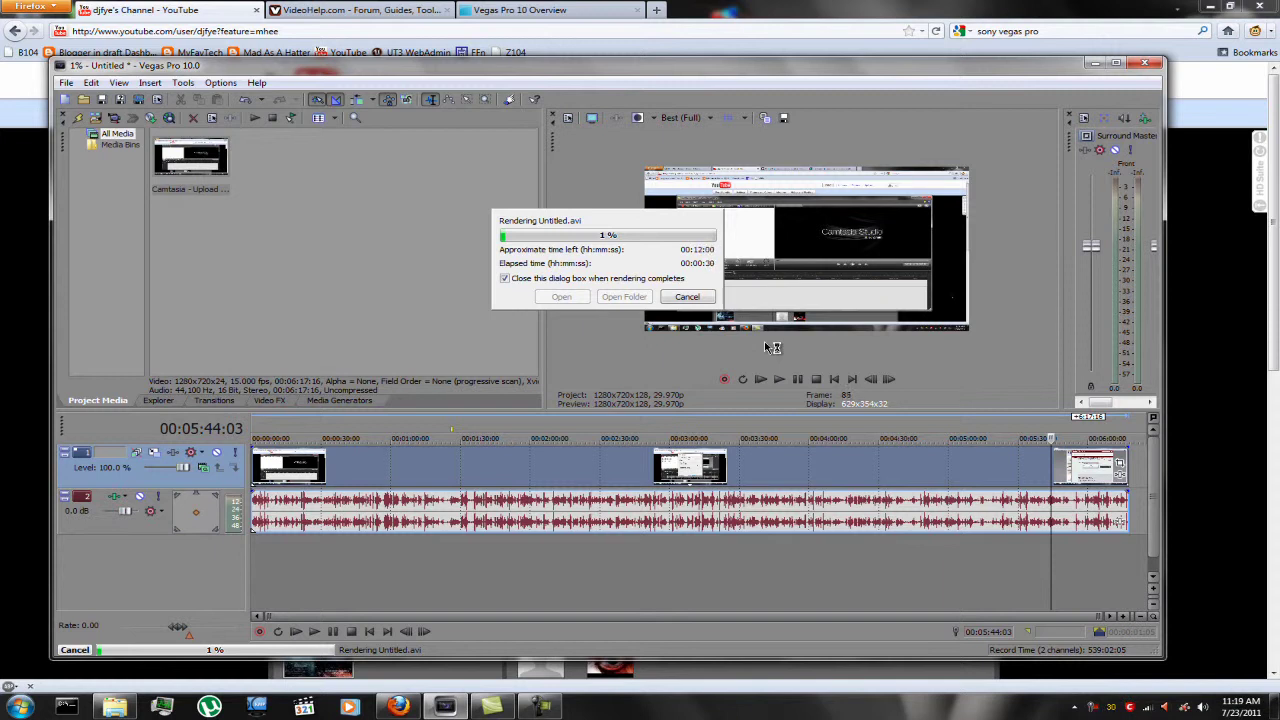
Switch to the YouTube folder in Windows Explorer and check the details of the Untitled and .avi.sfk files
left_click(112, 708)
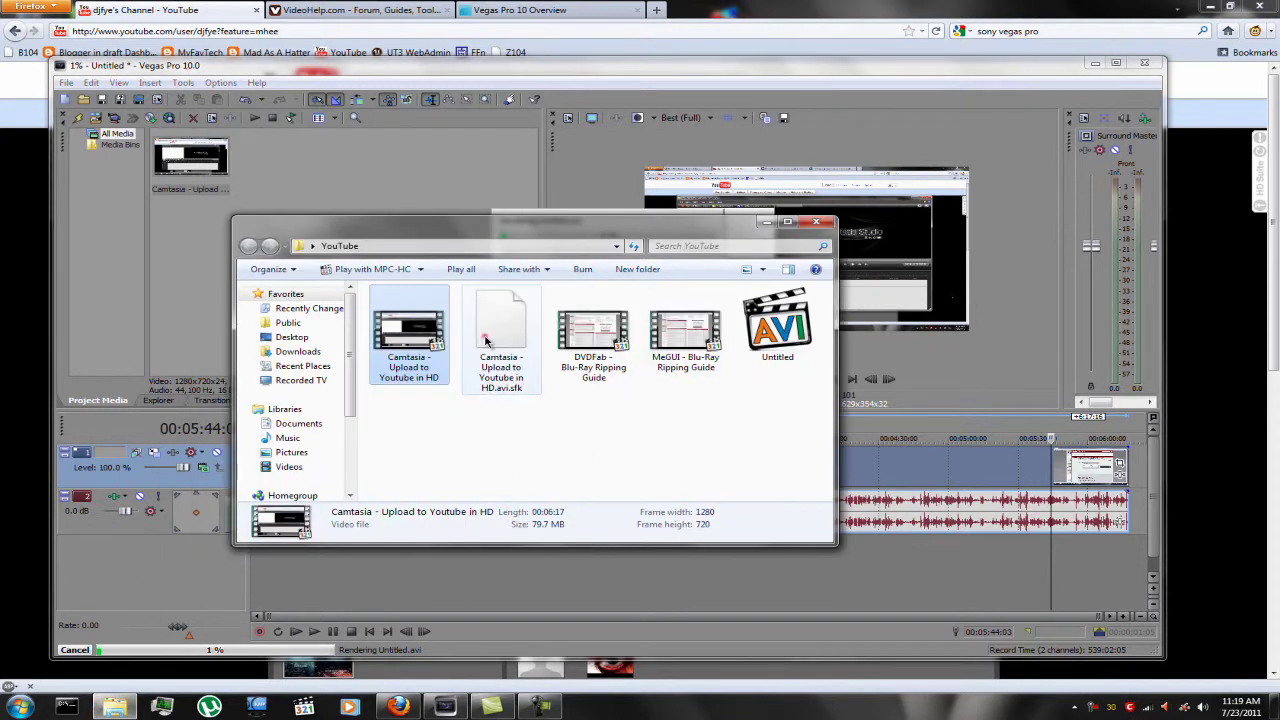
left_click(486, 342)
left_click(808, 326)
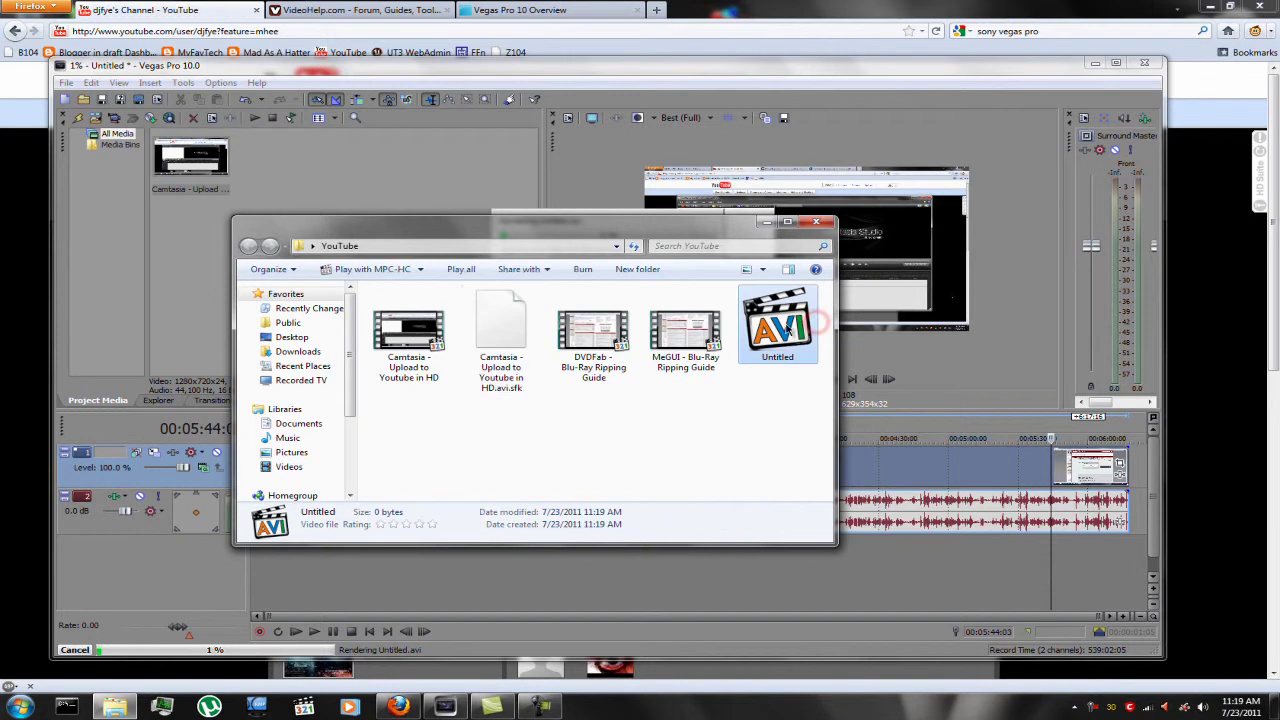
left_click(488, 328)
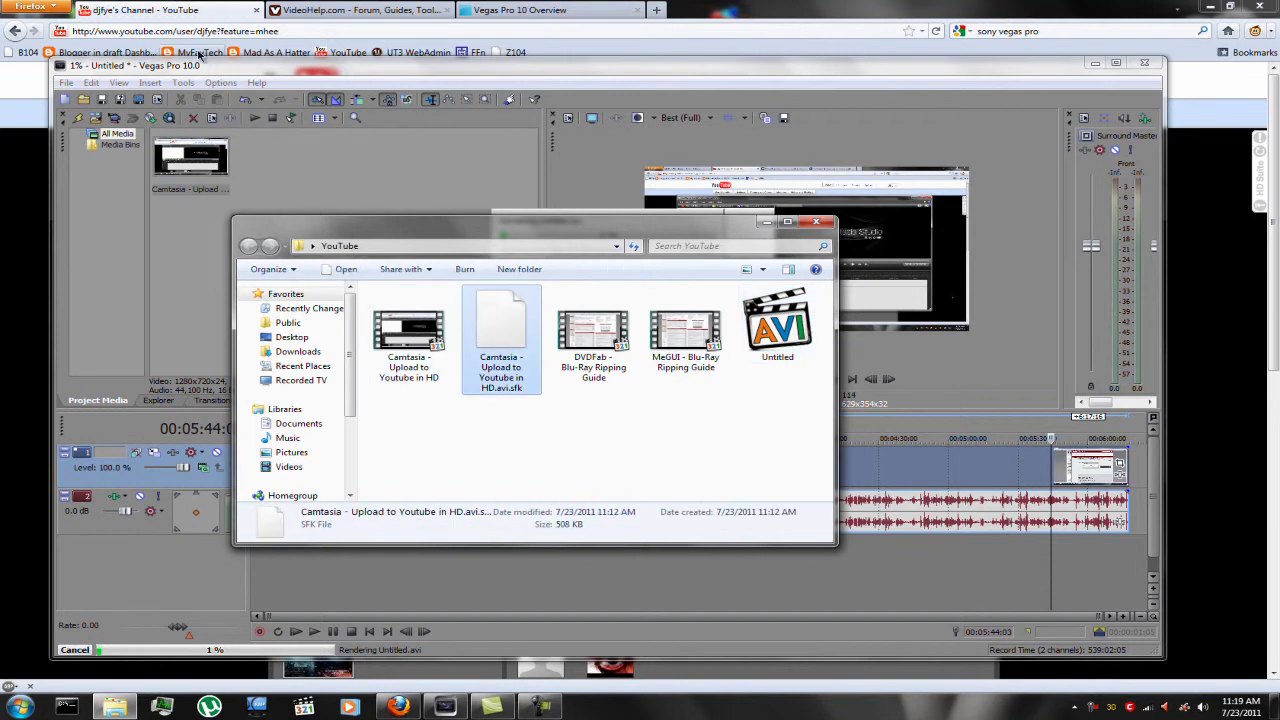
left_click(733, 316)
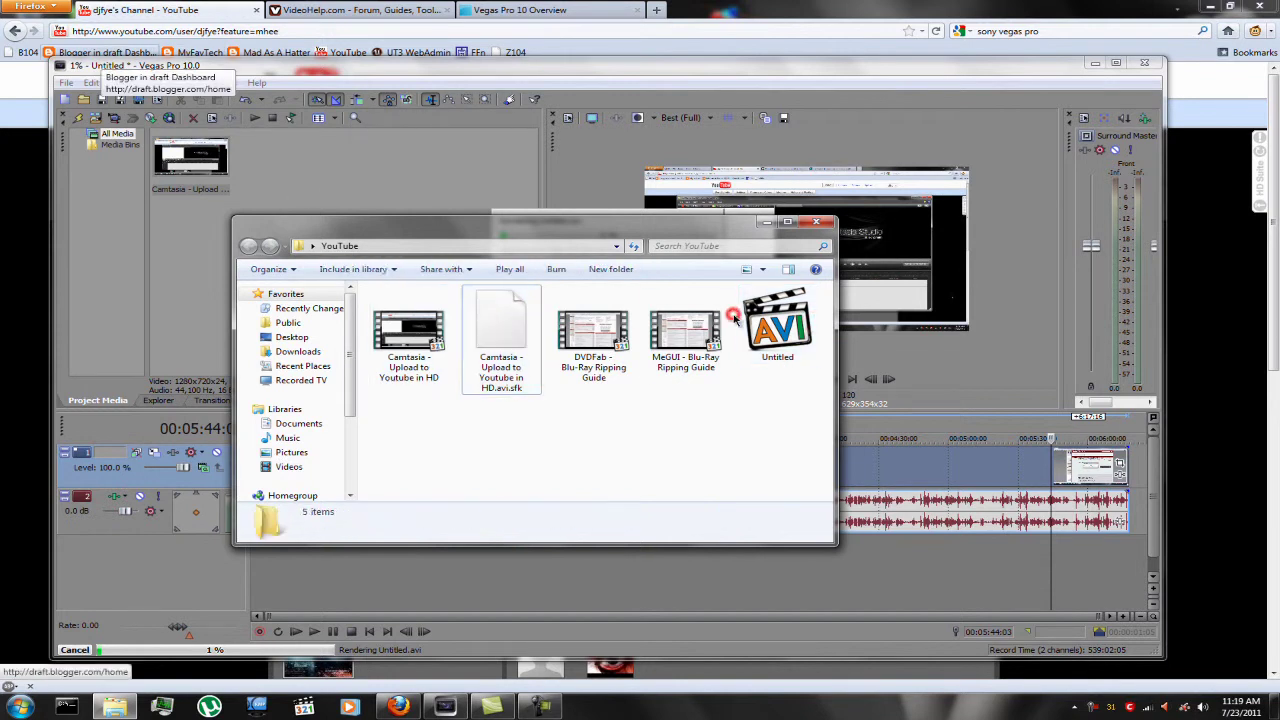
left_click(775, 318)
left_click(633, 245)
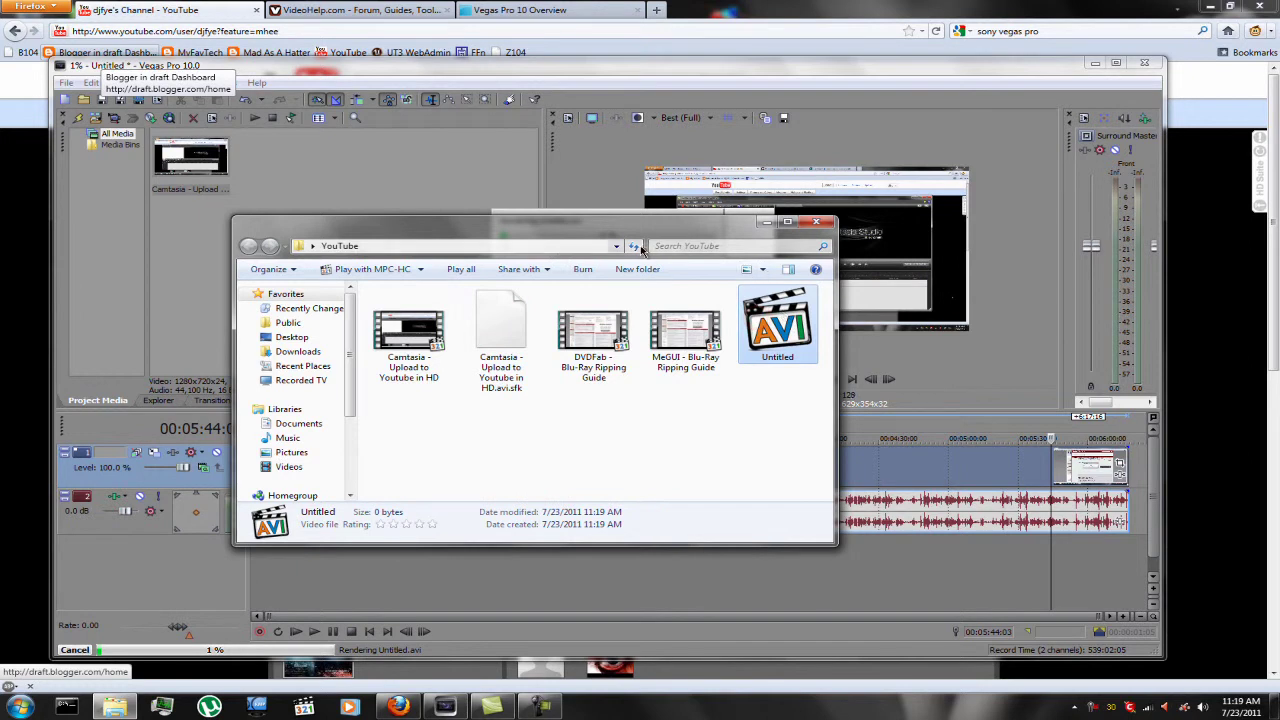
Minimize the folder window and cancel the running render of Untitled.avi
left_click(767, 222)
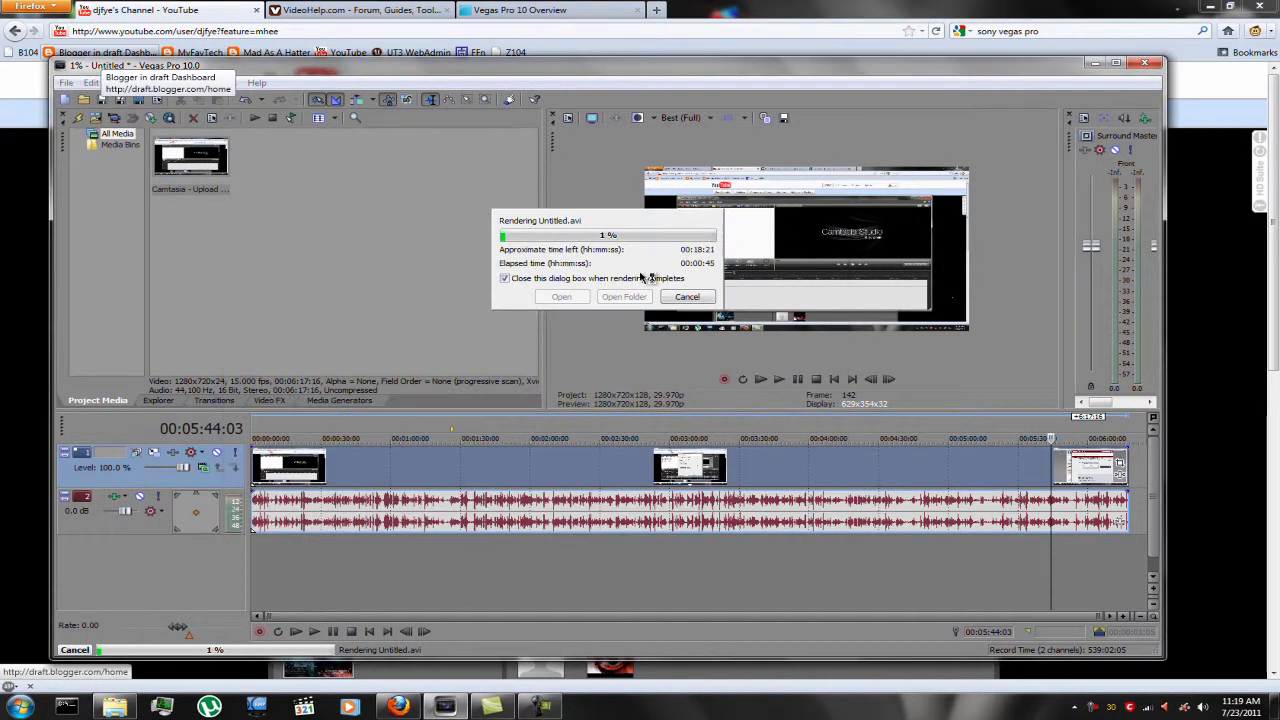
left_click(688, 297)
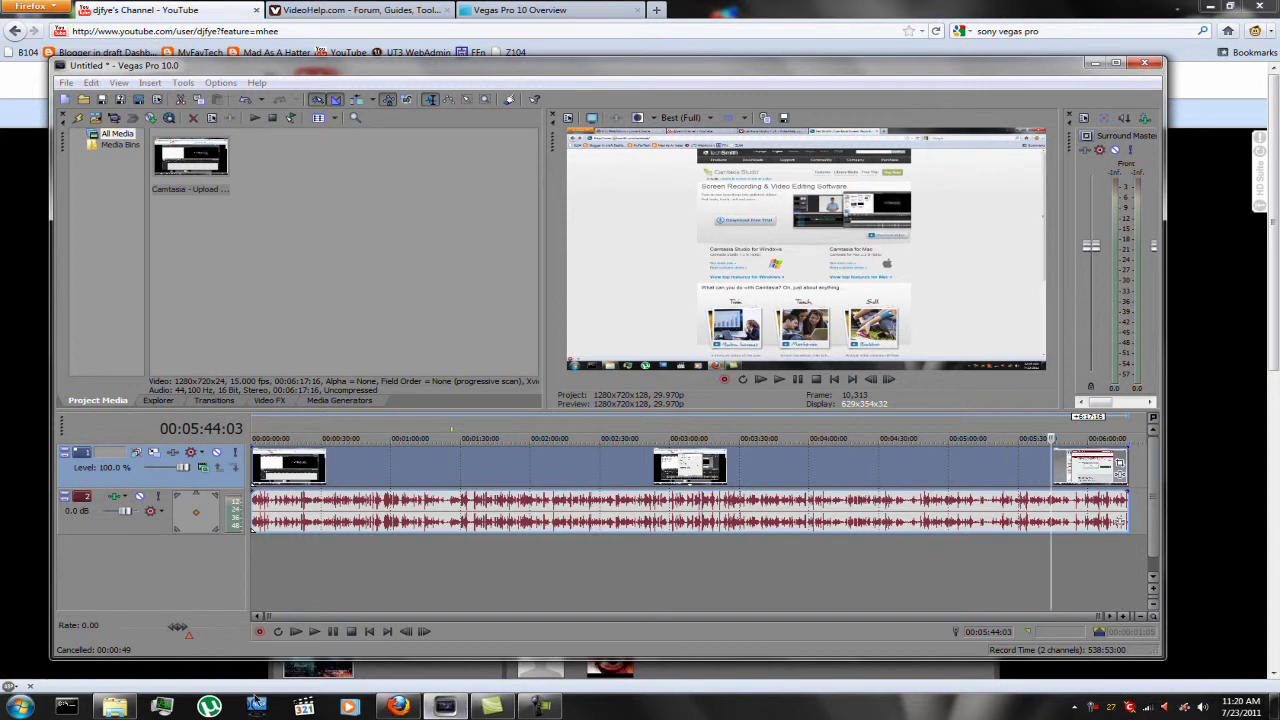
Check the details of the "Camtasia - Upload to Youtube in HD" video in the YouTube folder, and minimize the folder window
left_click(115, 707)
left_click(406, 343)
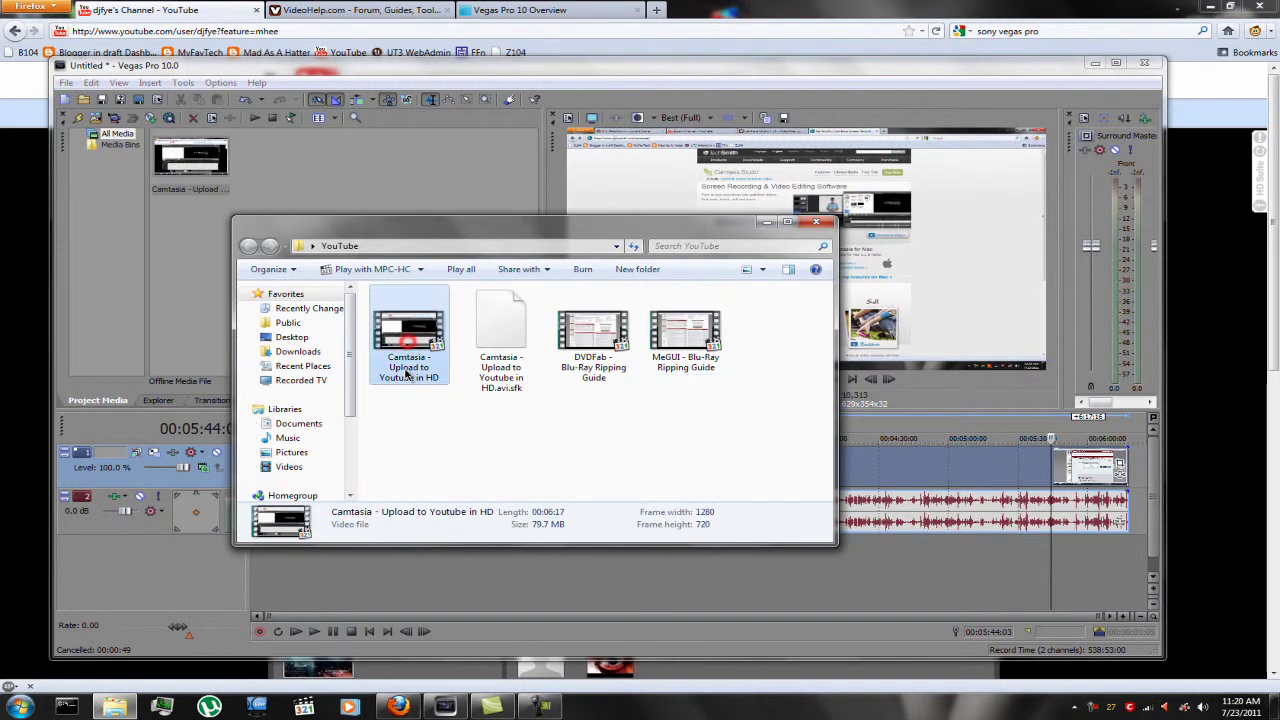
left_click(768, 221)
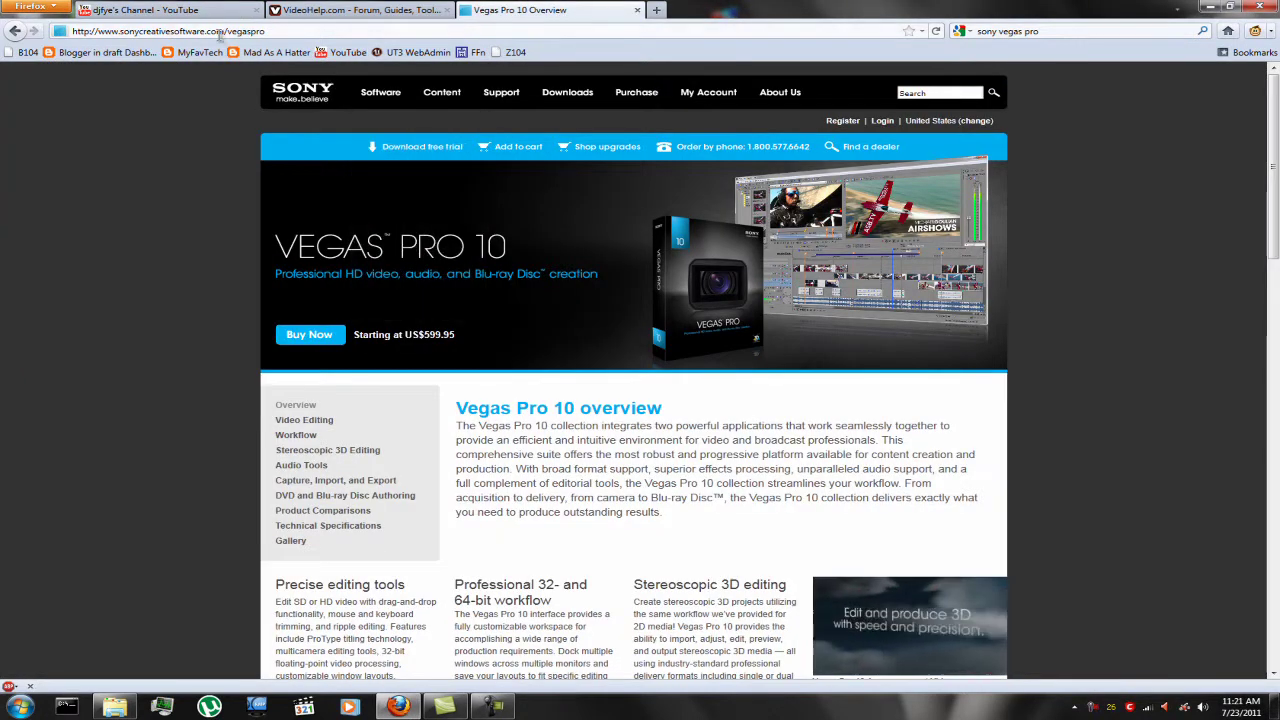
Switch to the VideoHelp.com page in Firefox, open its Tools section and search the tools for "vegas"
left_click(147, 10)
left_click(338, 10)
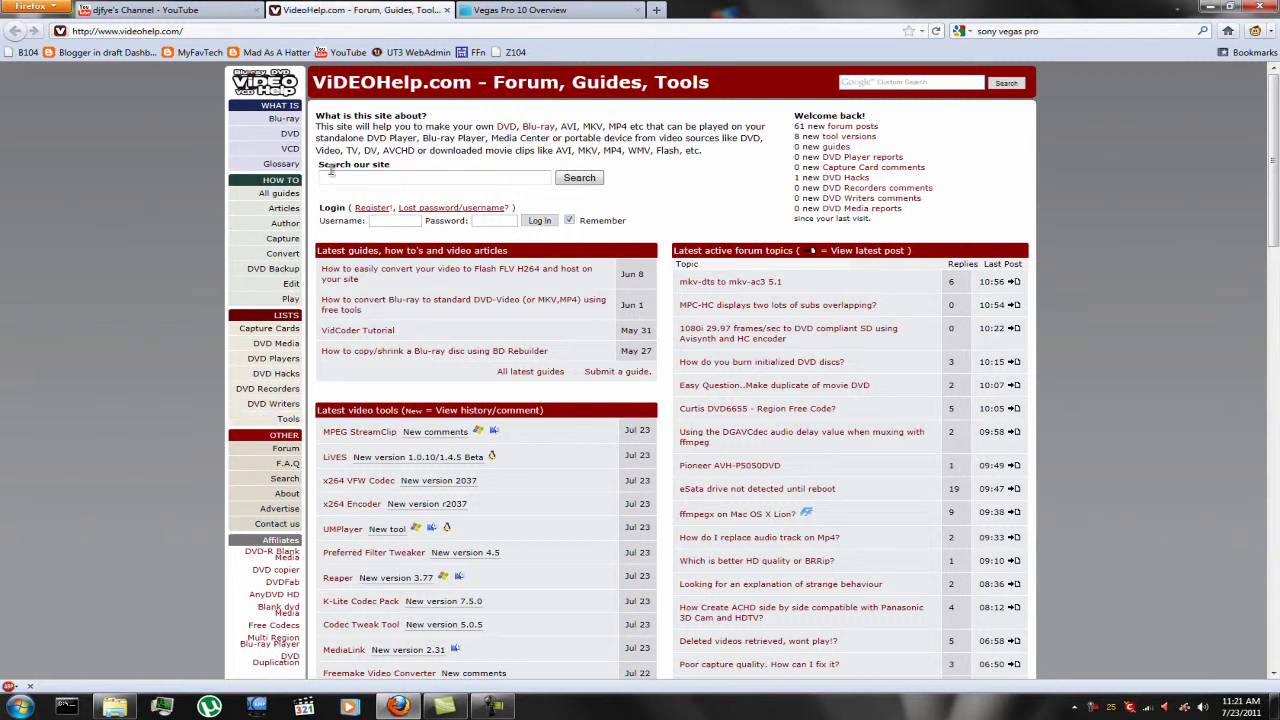
left_click(286, 420)
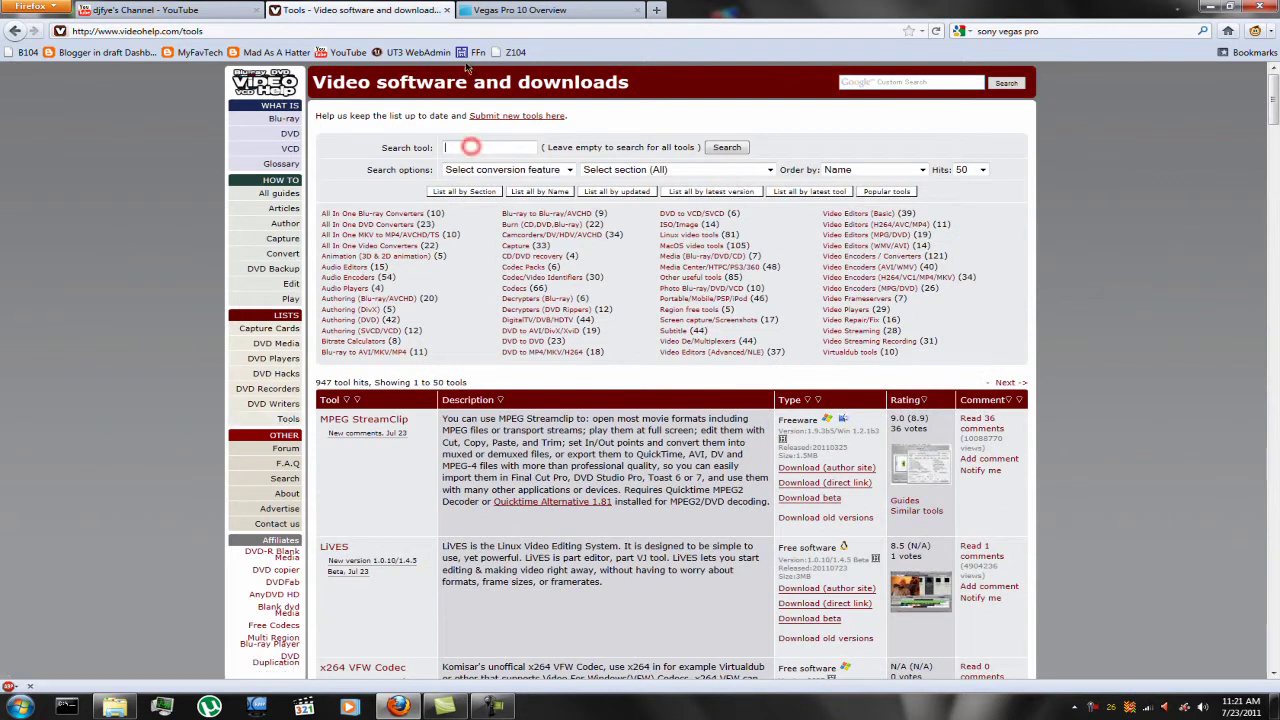
type("vegas")
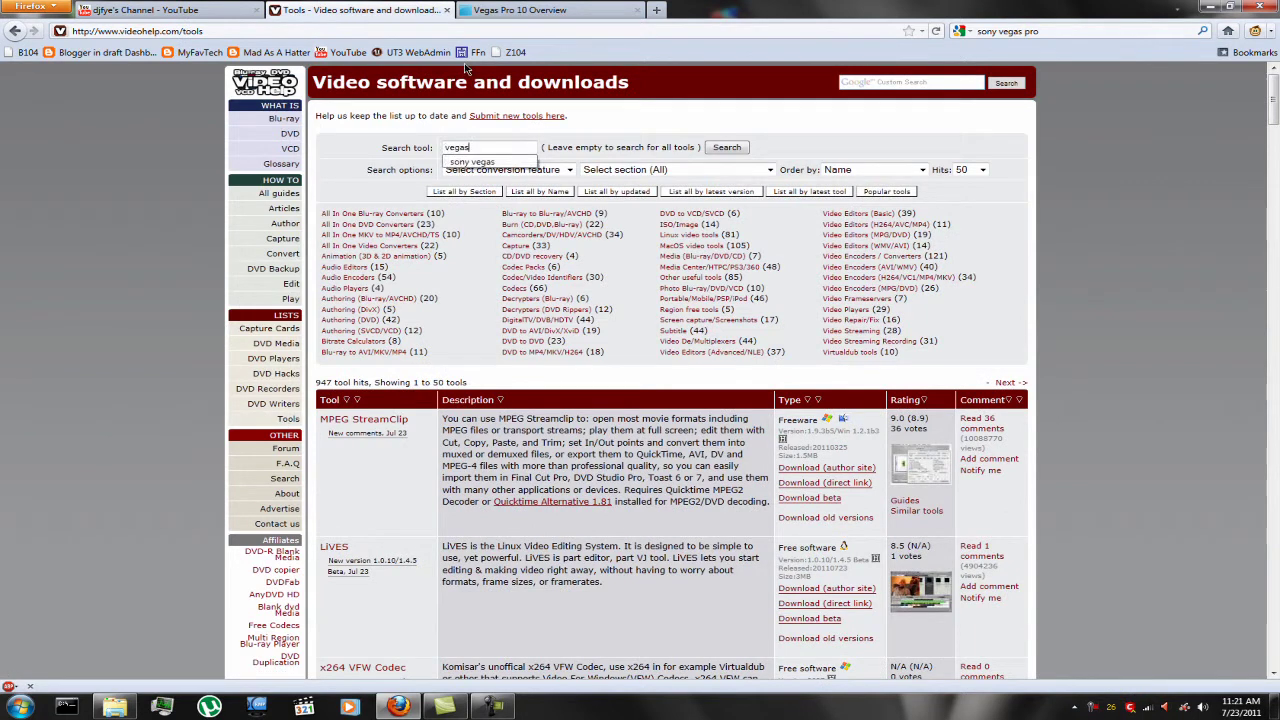
key("Return")
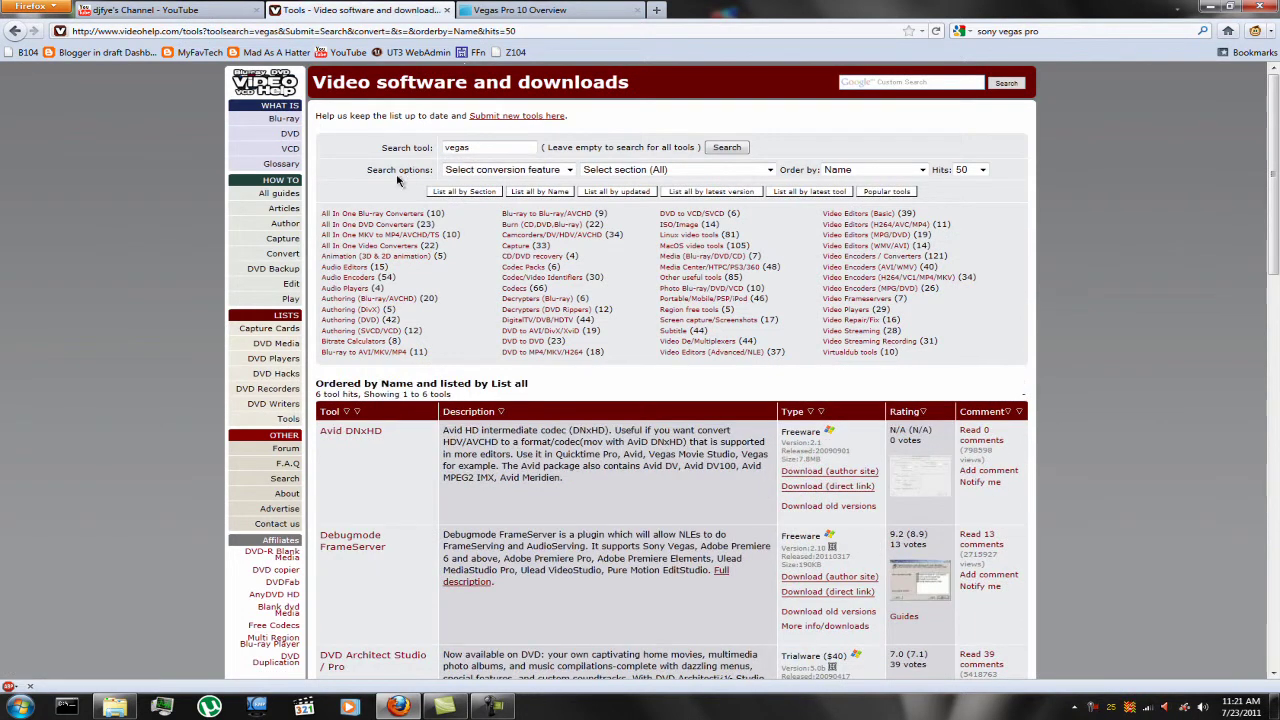
Open the Vegas Pro entry from the search results and examine its latest version information
scroll(402, 177, "down", 8)
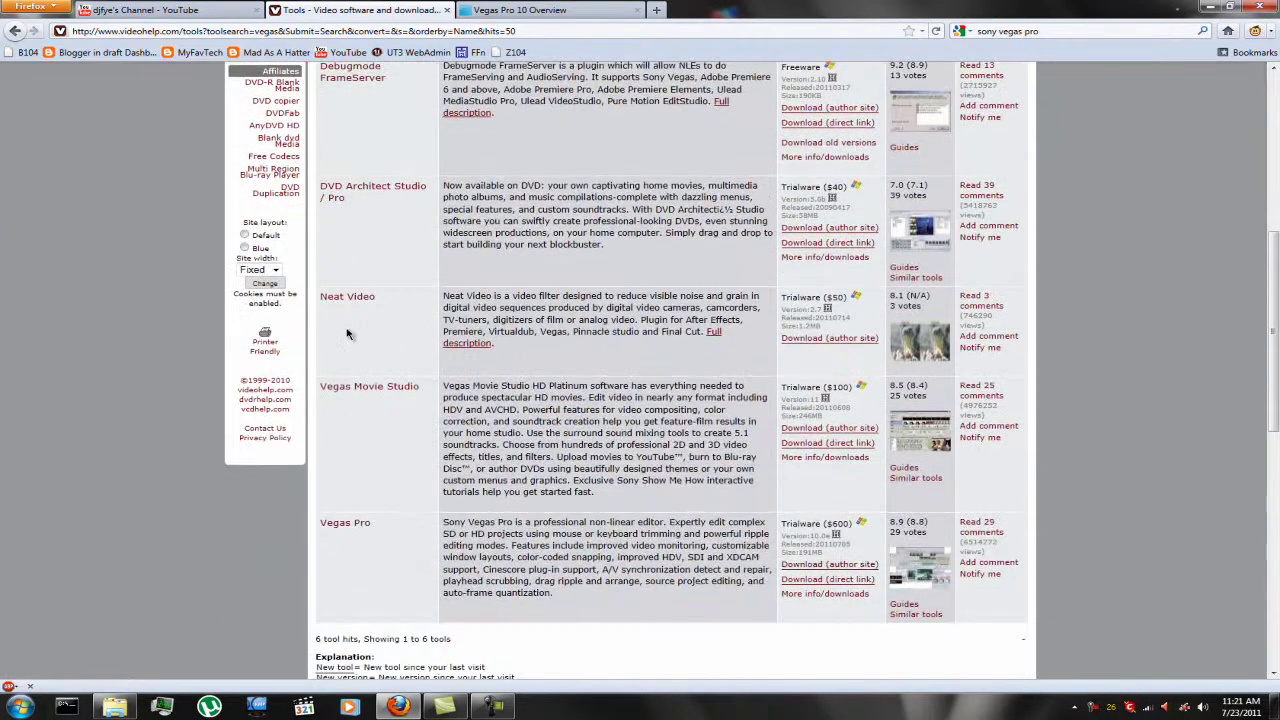
scroll(385, 435, "down", 1)
left_click(362, 450)
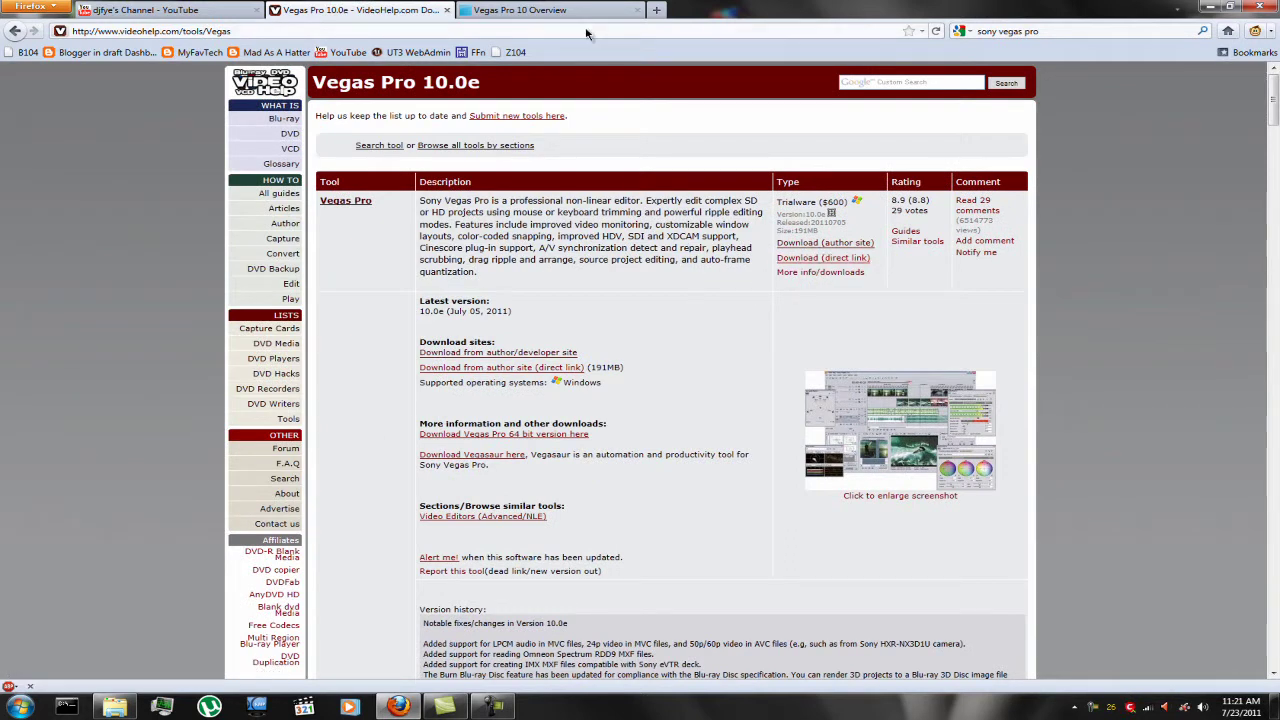
left_click_drag(500, 311, 420, 306)
left_click(513, 323)
View the Vegas Pro 10 Overview page again and return to the YouTube channel page
left_click(520, 11)
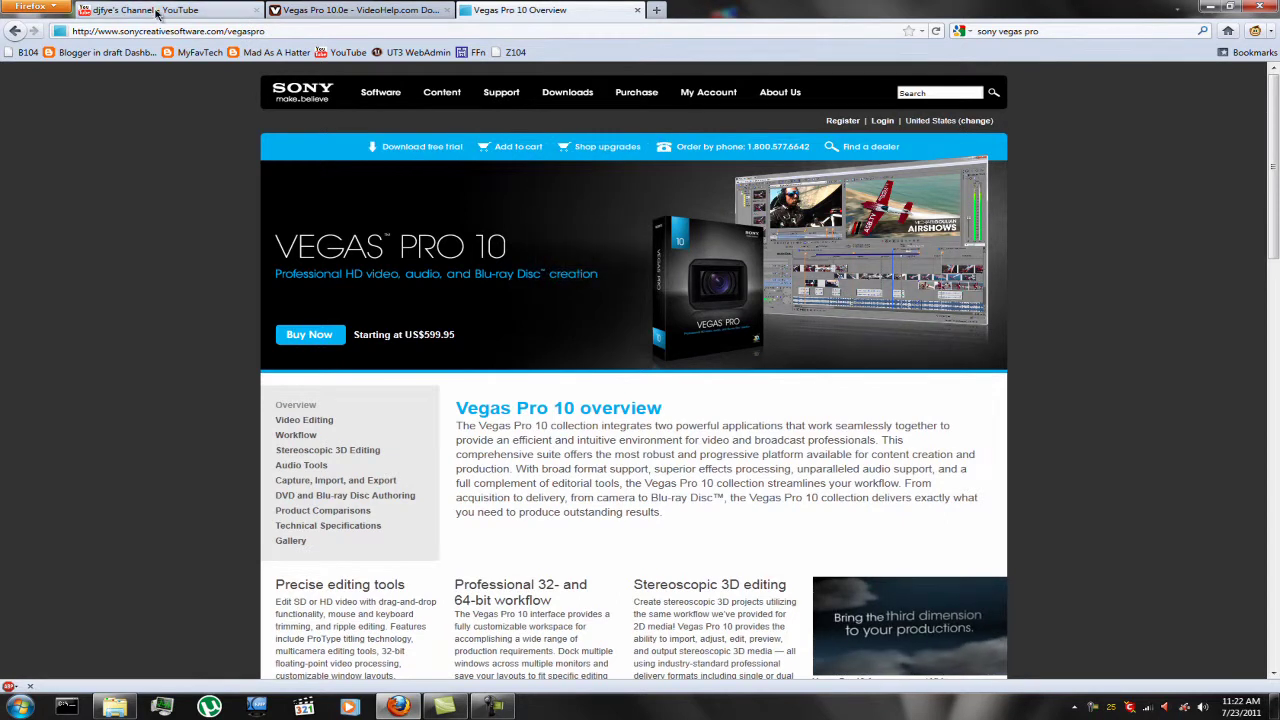
left_click(126, 9)
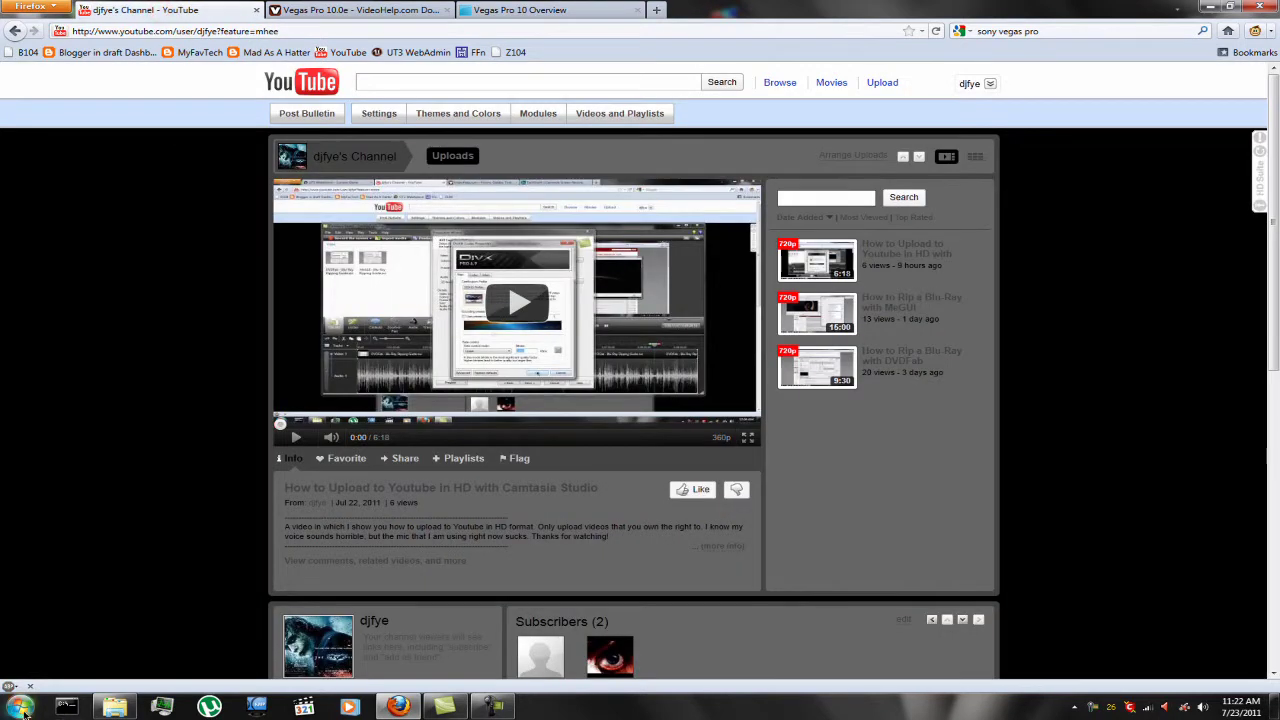